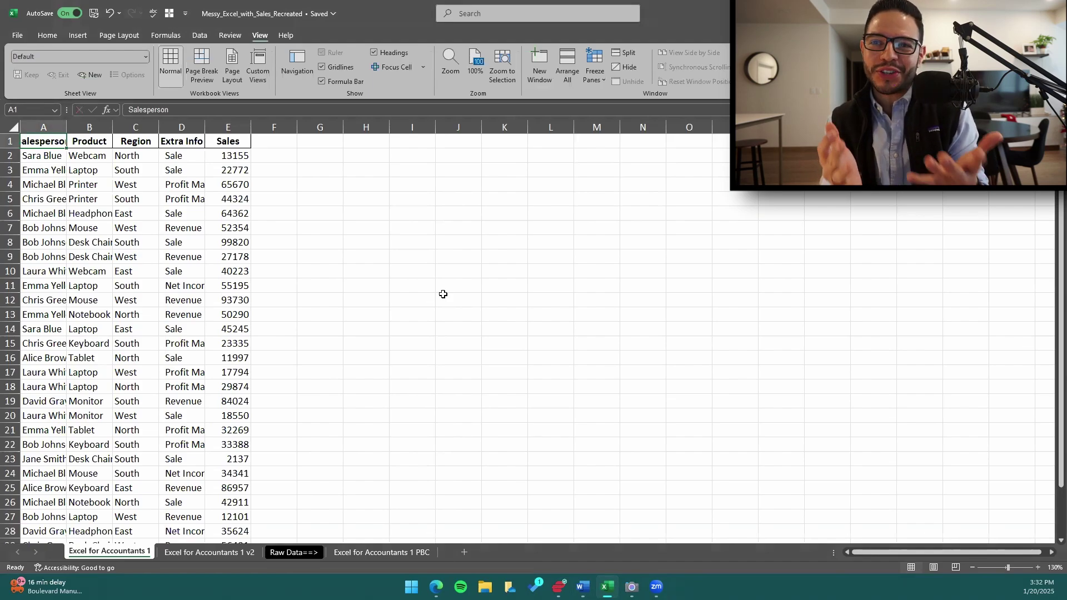
Set the worksheet zoom to a custom 150%.
key("alt+w")
type("q")
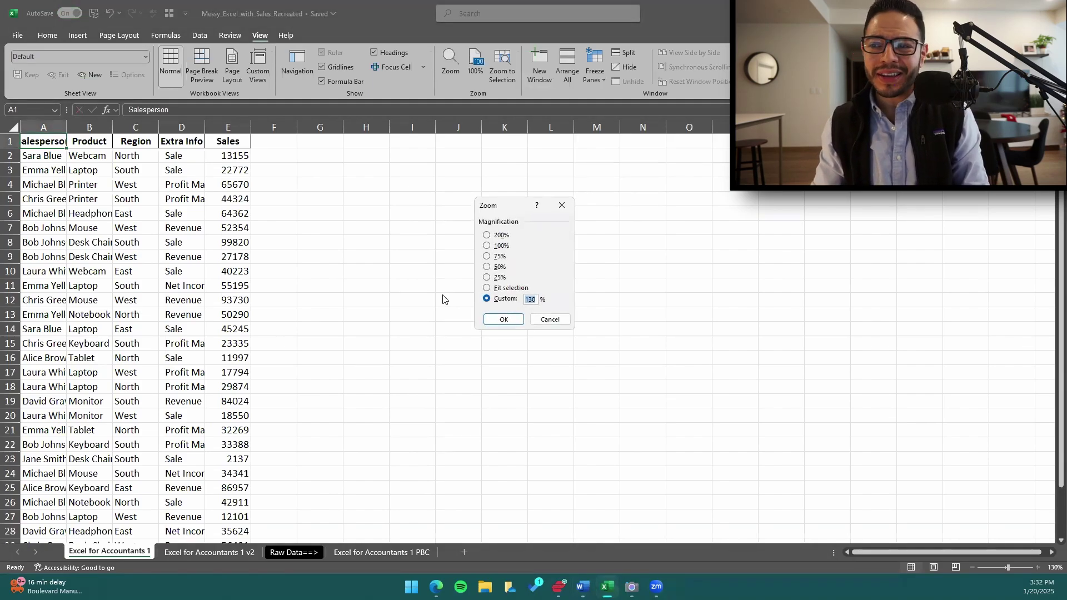
type("150")
key("Return")
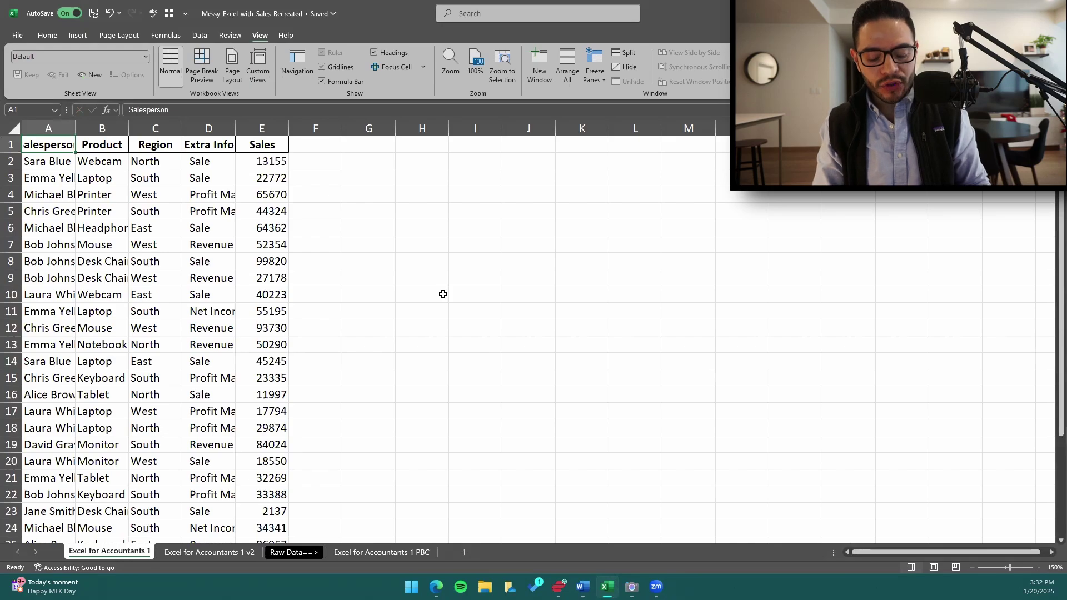
Select the entire Salesperson column, and after that the entire Product column.
key("ctrl+space")
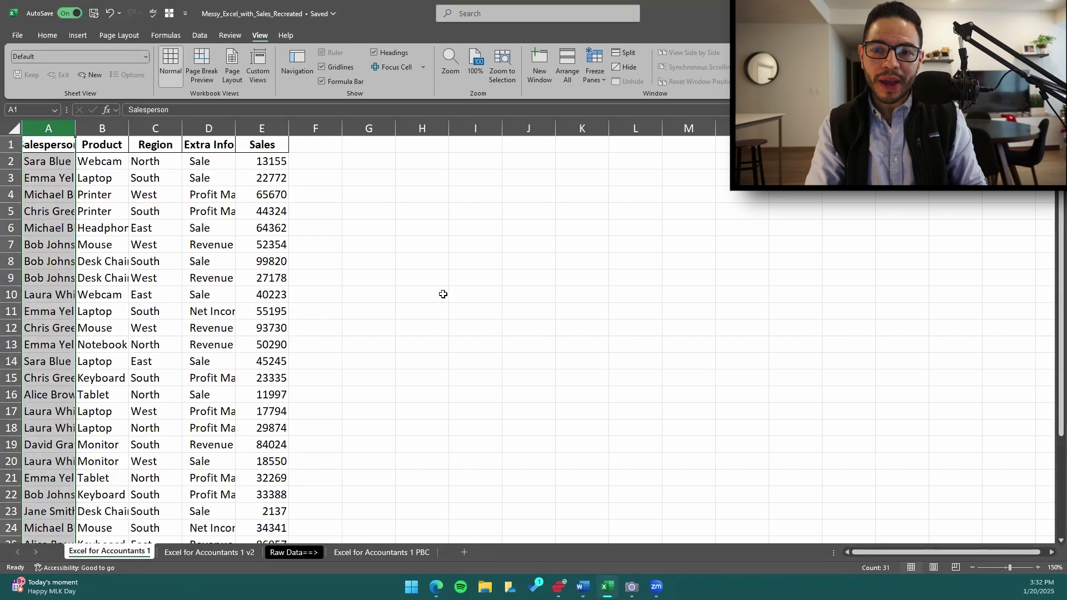
key("Right")
key("ctrl+space")
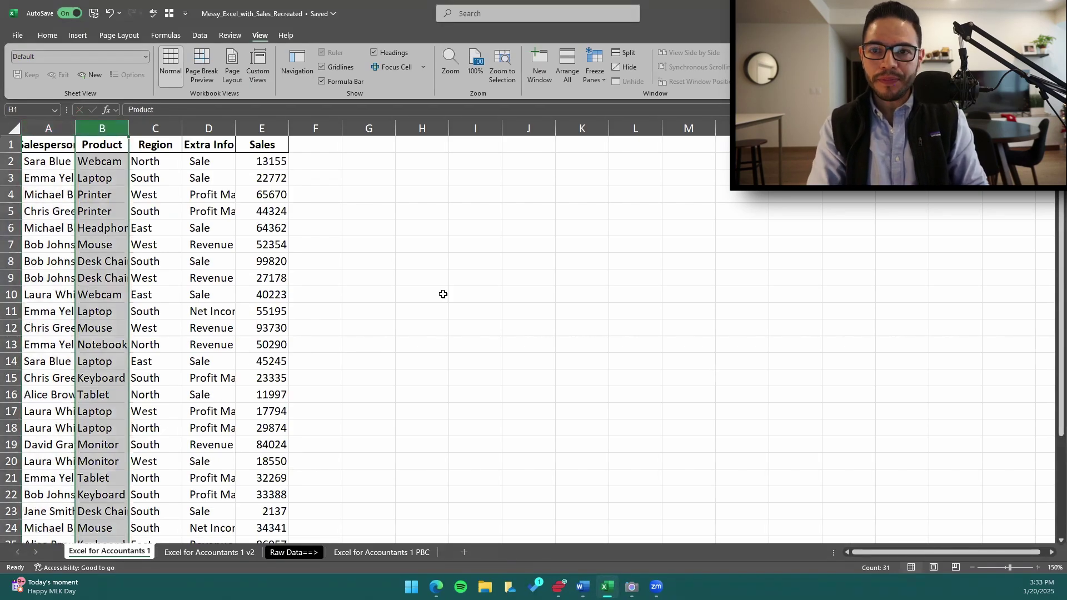
Reselect column A and insert 15 blank columns before the Salesperson column.
key("Left")
key("ctrl+space")
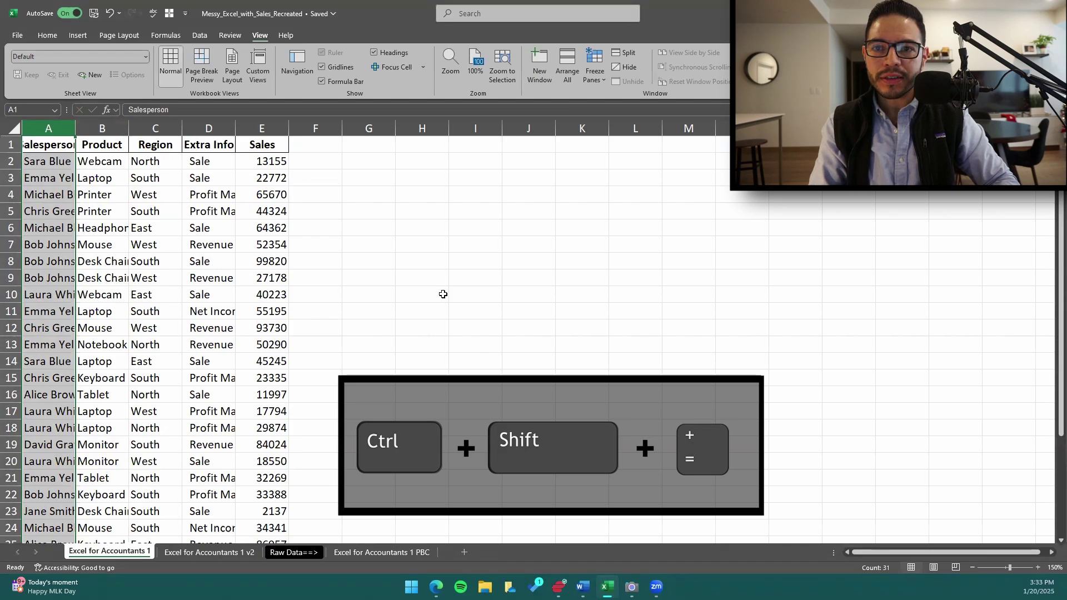
key("ctrl+shift+equal")
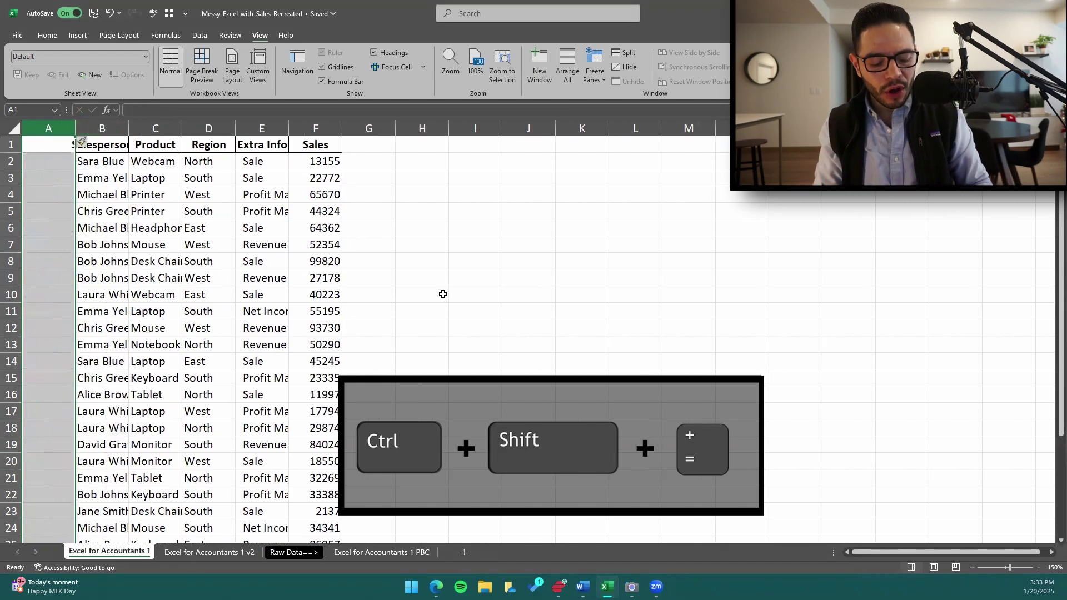
key("ctrl+shift+equal")
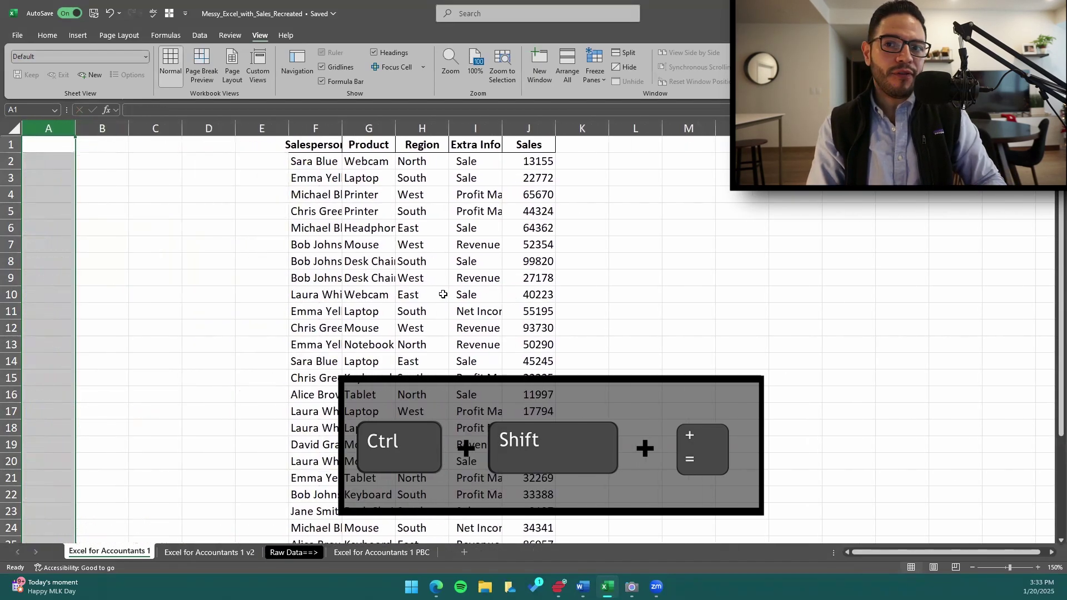
key("ctrl+shift+equal")
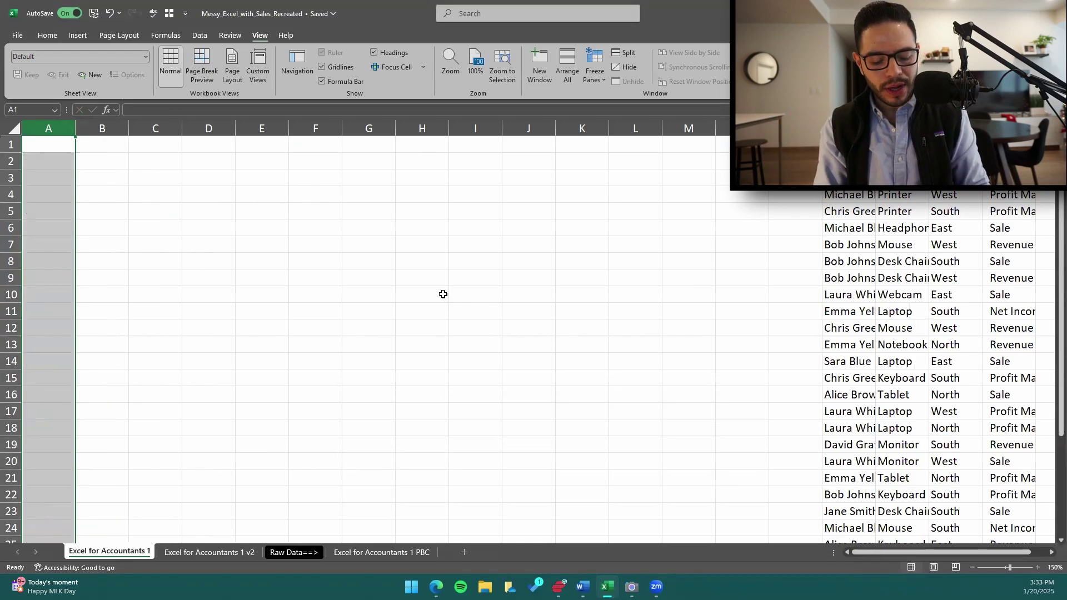
Undo all of the column insertions before the Salesperson column.
key("ctrl+z")
key("ctrl+z")
key("ctrl+z")
key("ctrl+z")
key("ctrl+z")
key("ctrl+z")
key("ctrl+z")
key("ctrl+z")
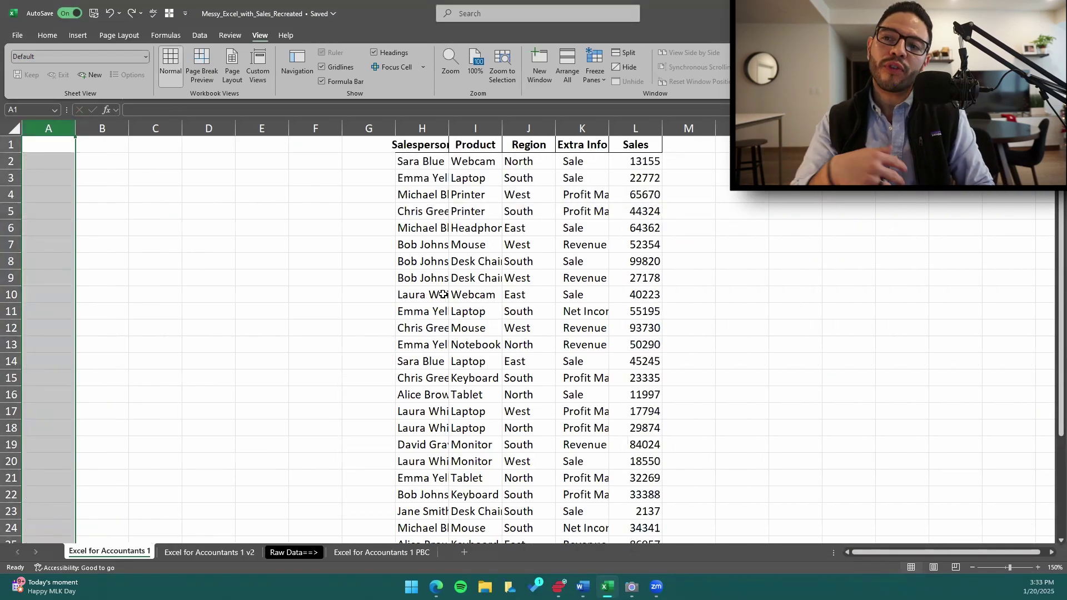
key("ctrl+z")
key("ctrl+z")
key("ctrl+z")
key("ctrl+z")
key("ctrl+z")
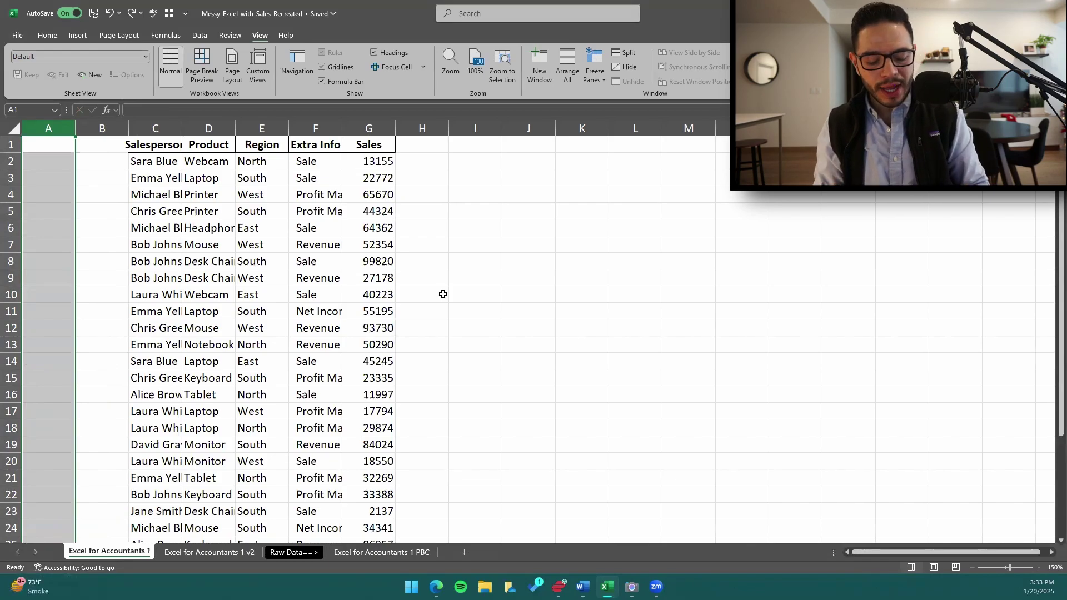
key("ctrl+z")
key("ctrl+z")
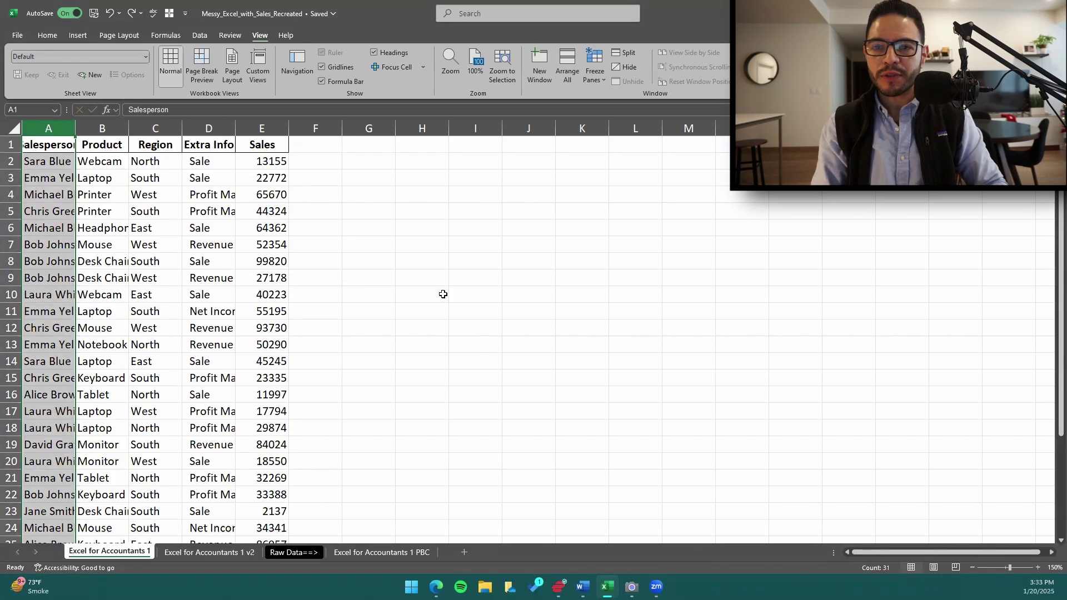
Redo two of the column insertions before the Salesperson column and return to cell A1.
key("ctrl+y")
key("ctrl+y")
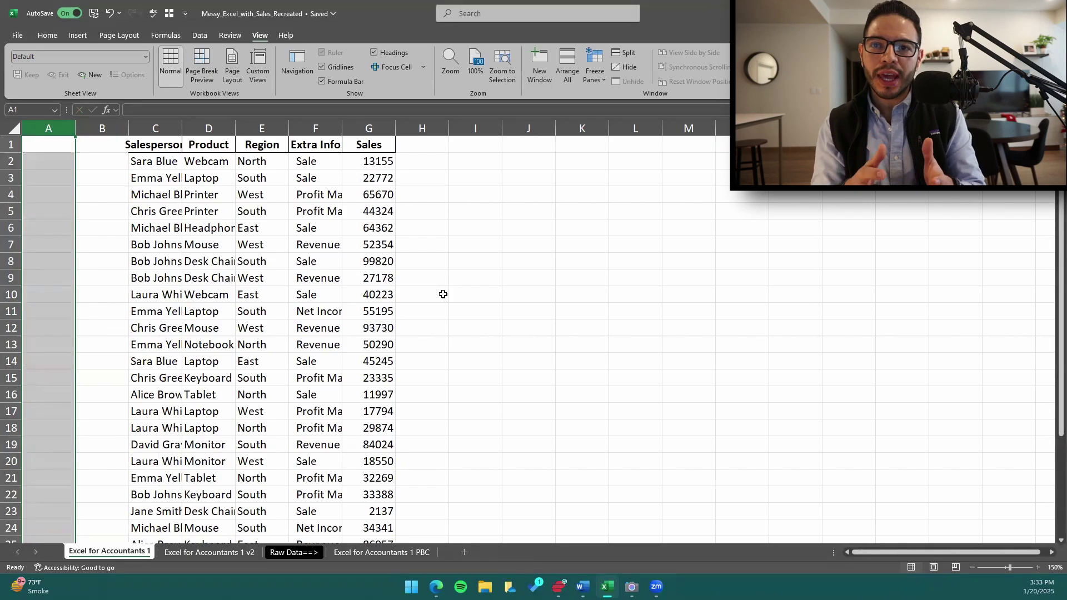
key("ctrl+Home")
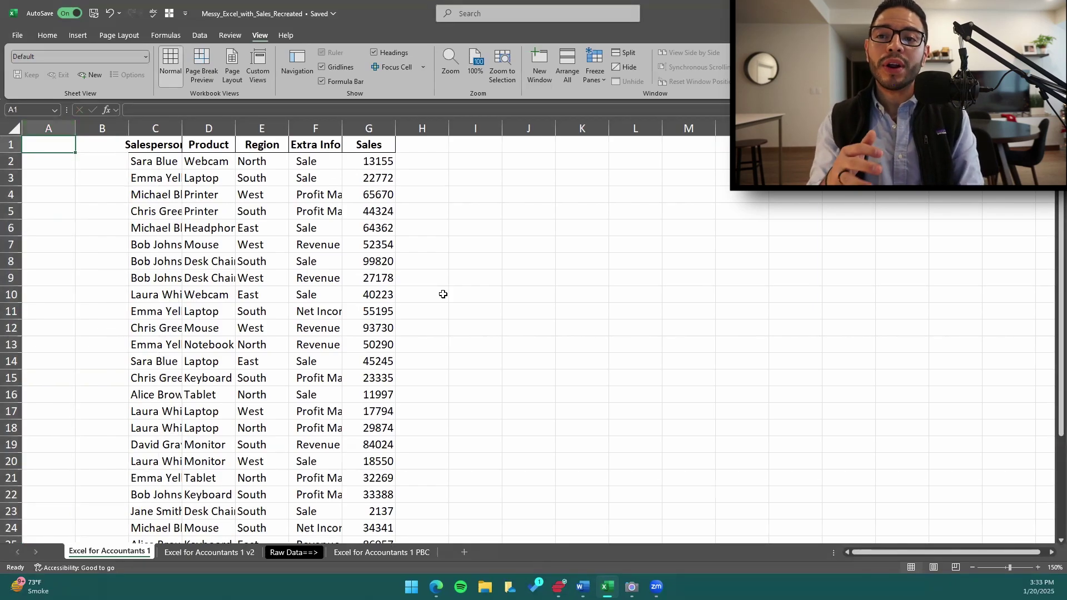
Starting from column B, select entire row 1, row 4 and row 6 one at a time.
key("Right")
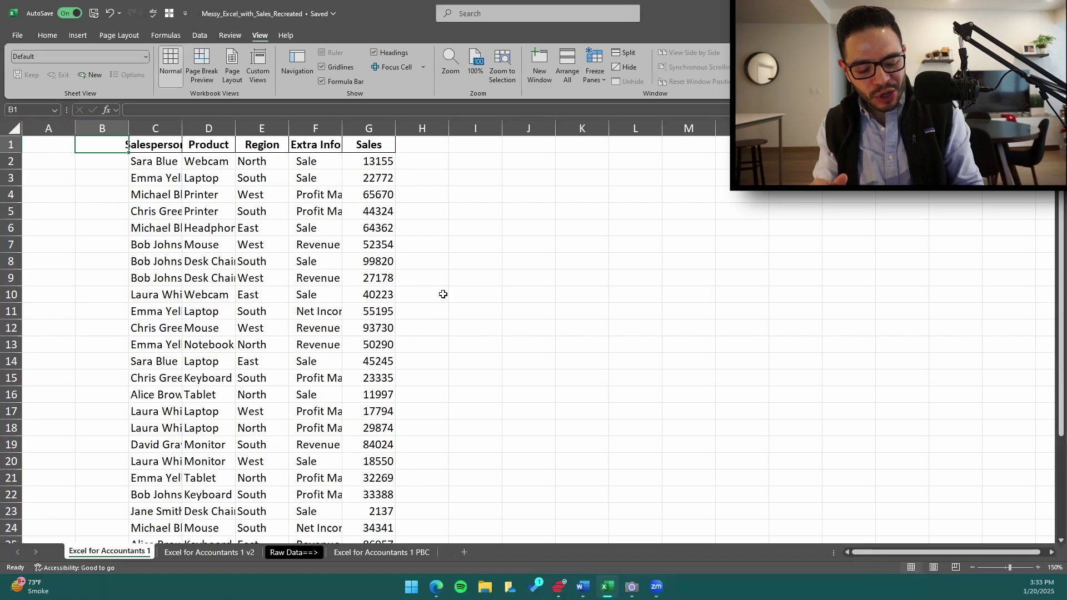
key("shift+space")
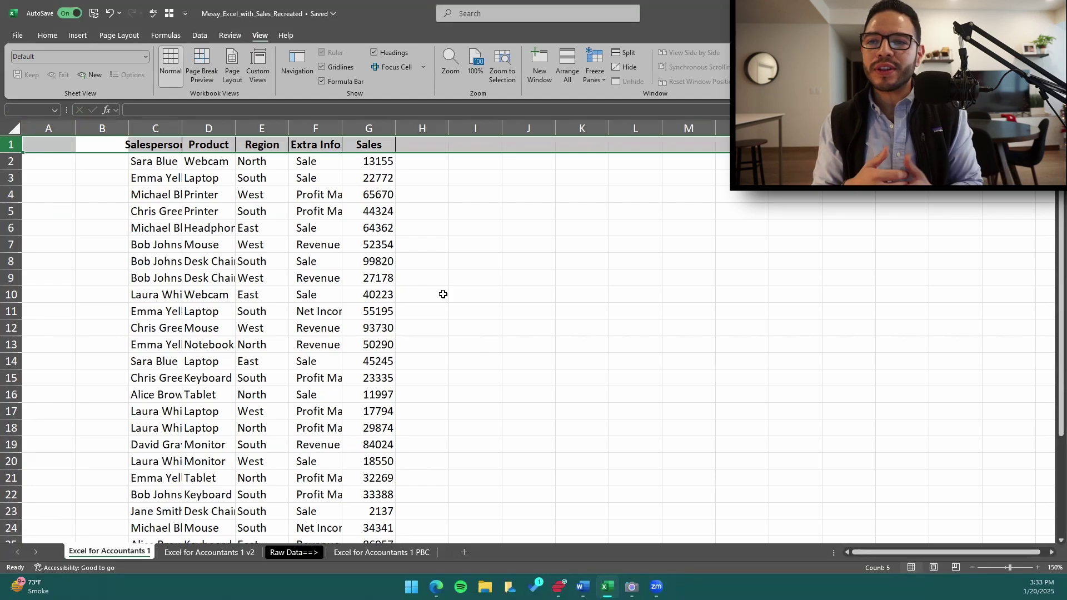
key("Down")
key("Down")
key("Down")
key("shift+space")
key("Down")
key("Down")
key("shift+space")
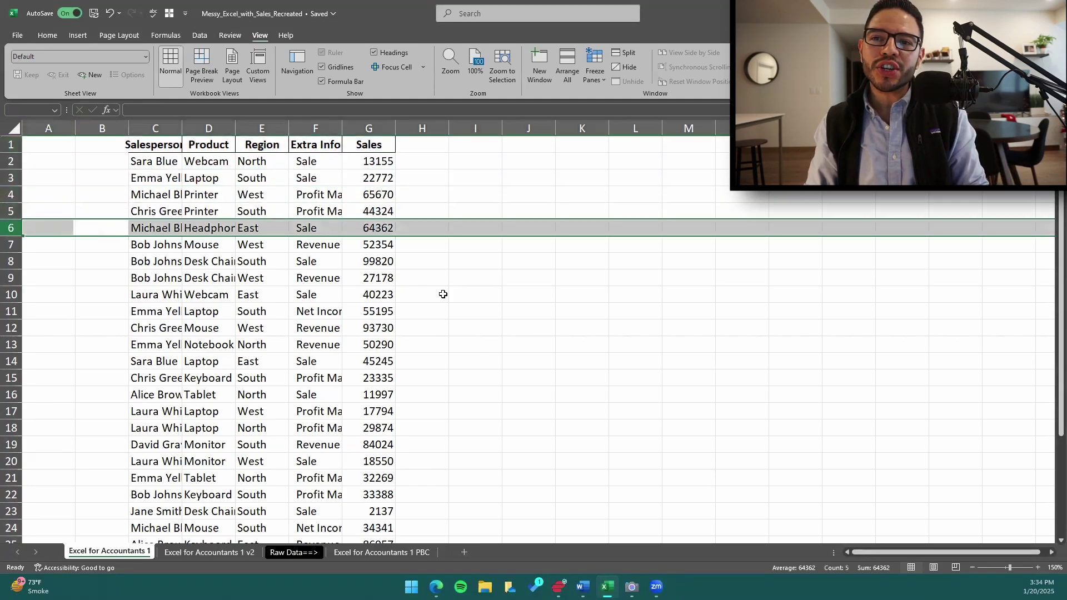
Select further entire rows below row 6, extending each selection down by one row, and finish in cell B13.
key("Down")
key("Down")
key("shift+space")
key("shift+Down")
key("Down")
key("shift+space")
key("shift+Down")
key("Down")
key("Down")
key("Down")
key("Down")
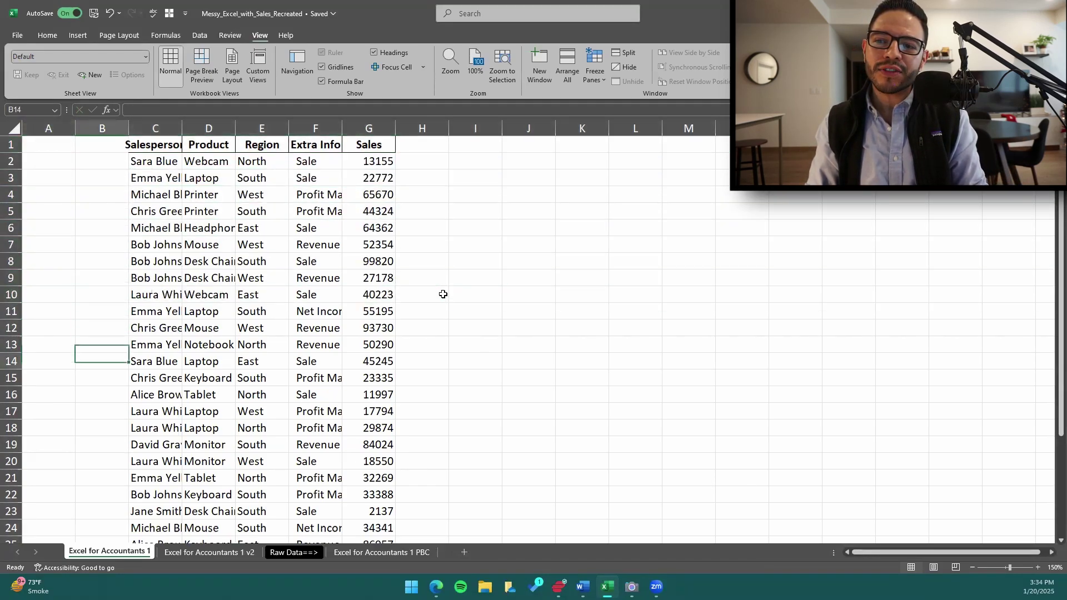
Select entire row 25 near the end of the sales table.
scroll(163, 303, "down", 3)
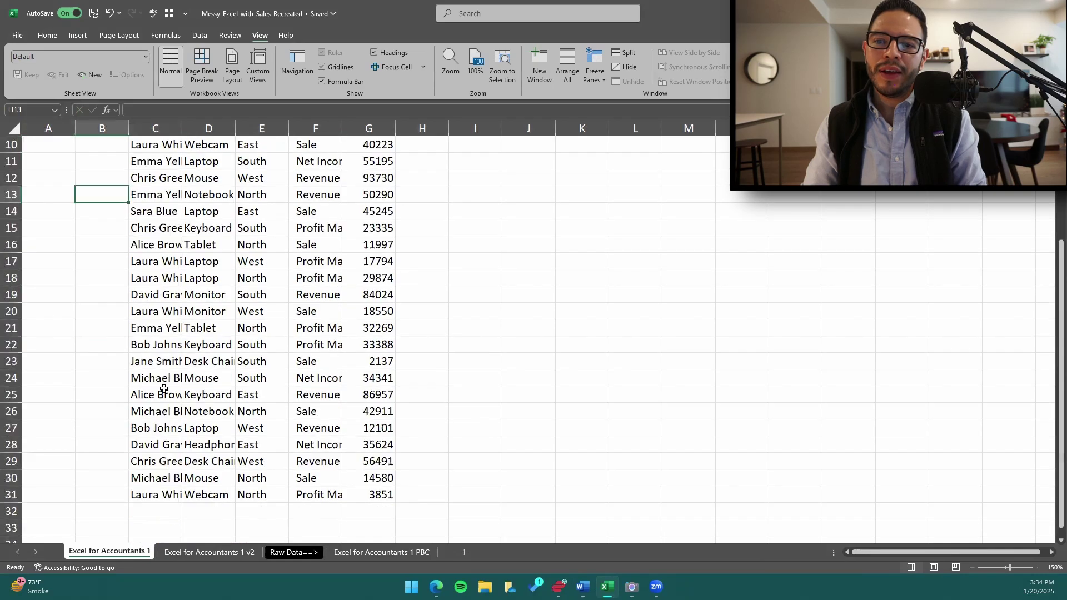
left_click(162, 397)
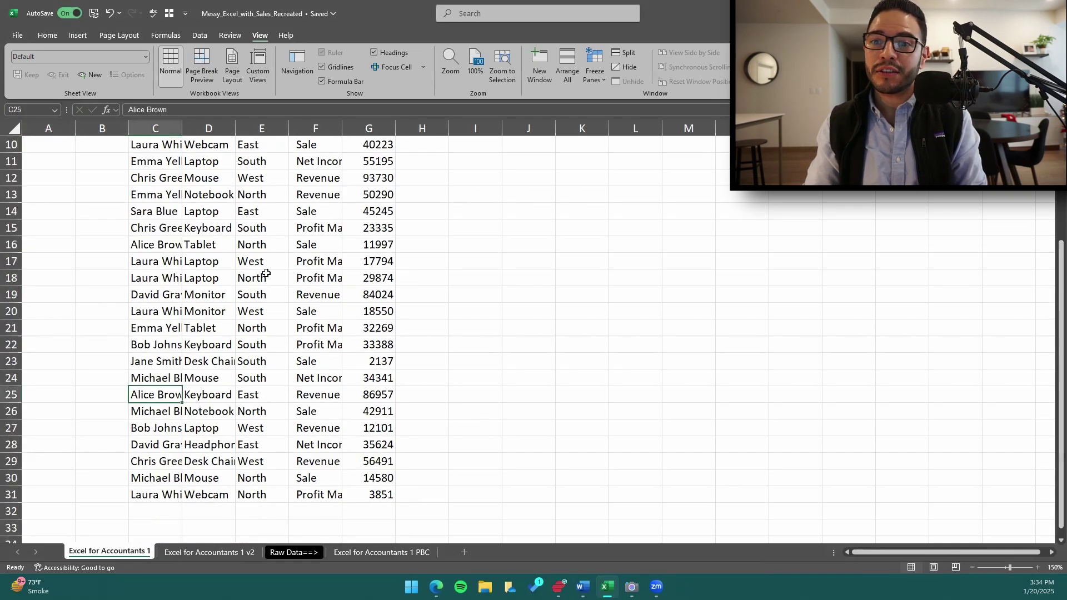
key("Up")
key("Down")
key("shift+space")
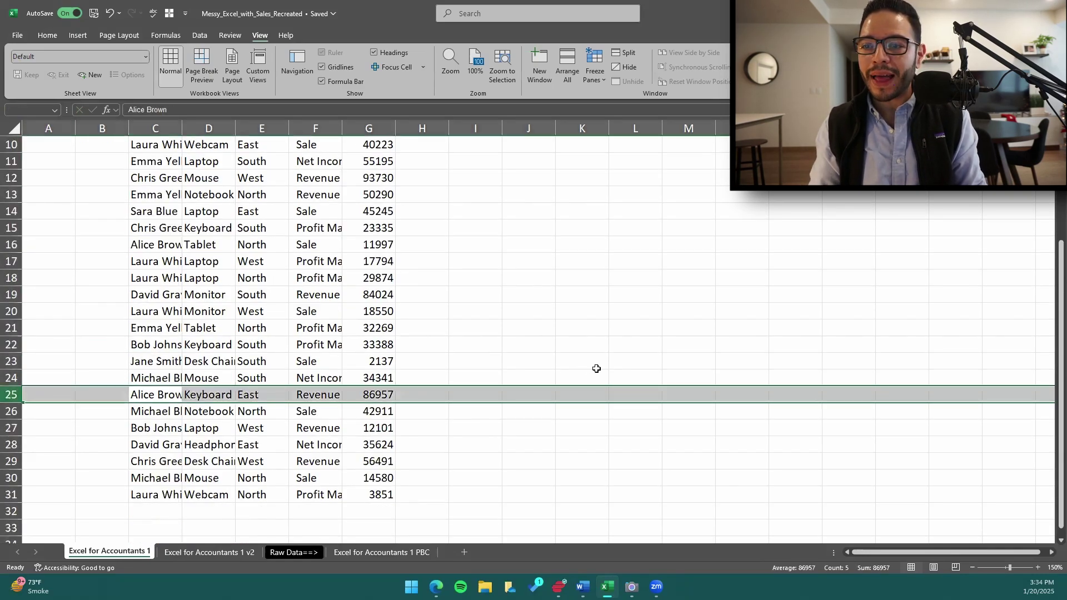
scroll(386, 405, "up", 1)
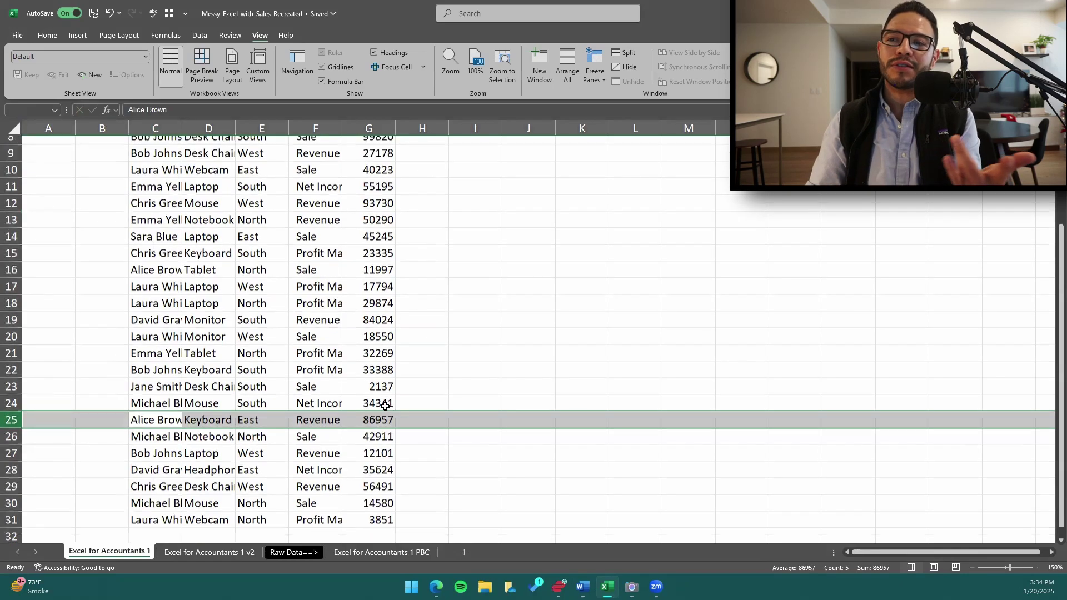
scroll(489, 440, "down", 1)
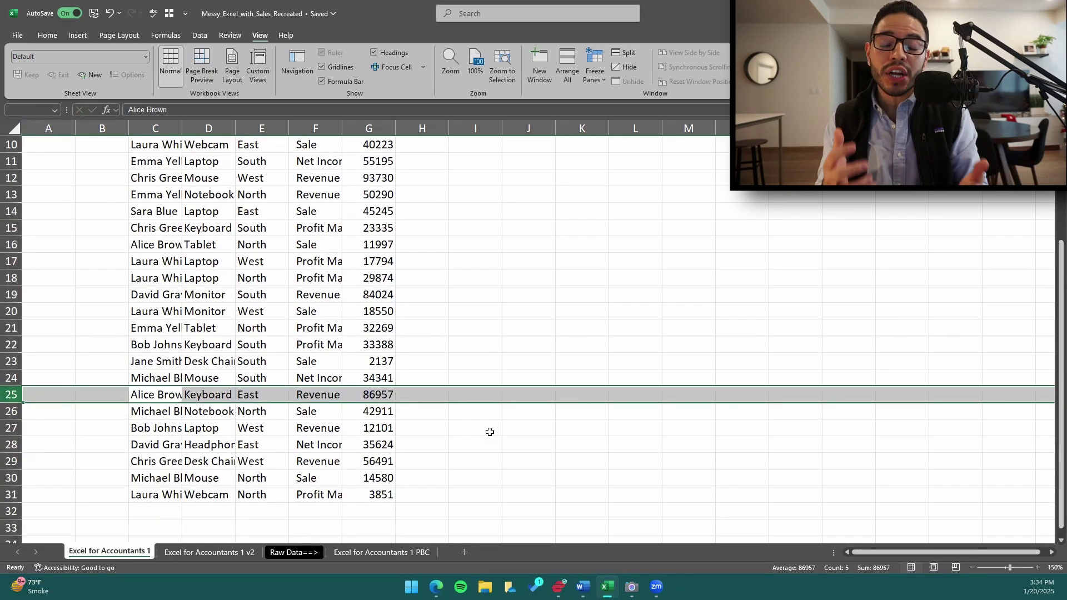
Return to the first cell of column B and select entire row 1.
key("Up")
key("Up")
key("Up")
key("Left")
key("ctrl+Up")
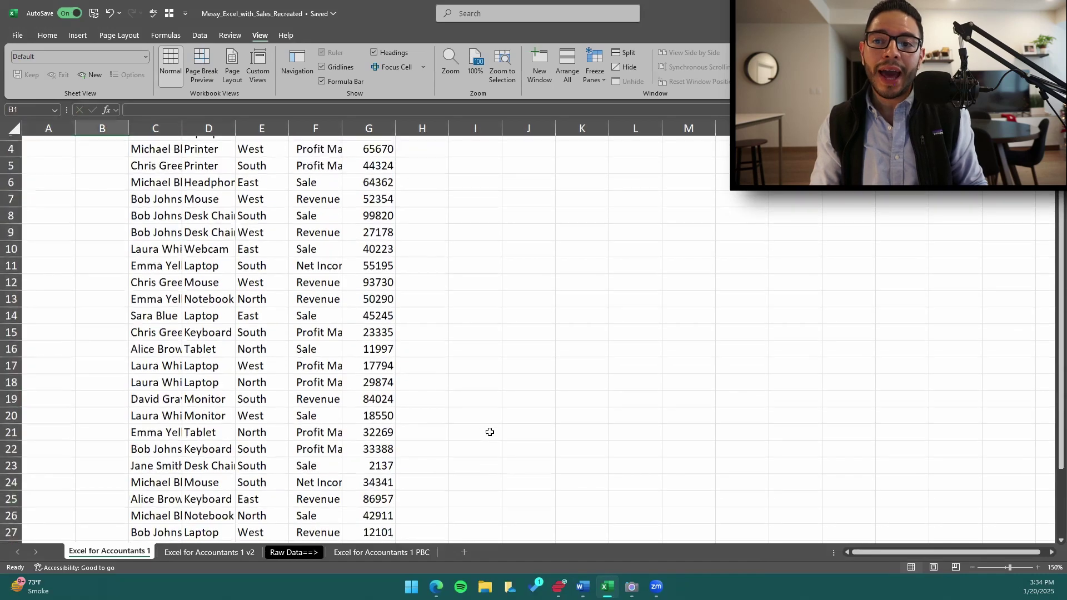
key("shift+space")
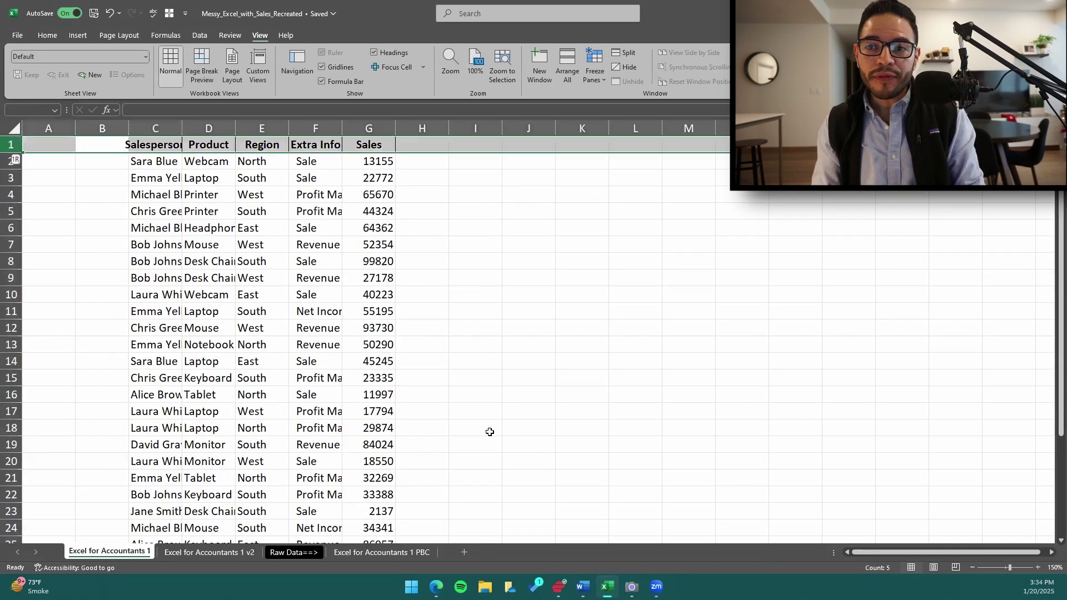
key("Up")
key("shift+space")
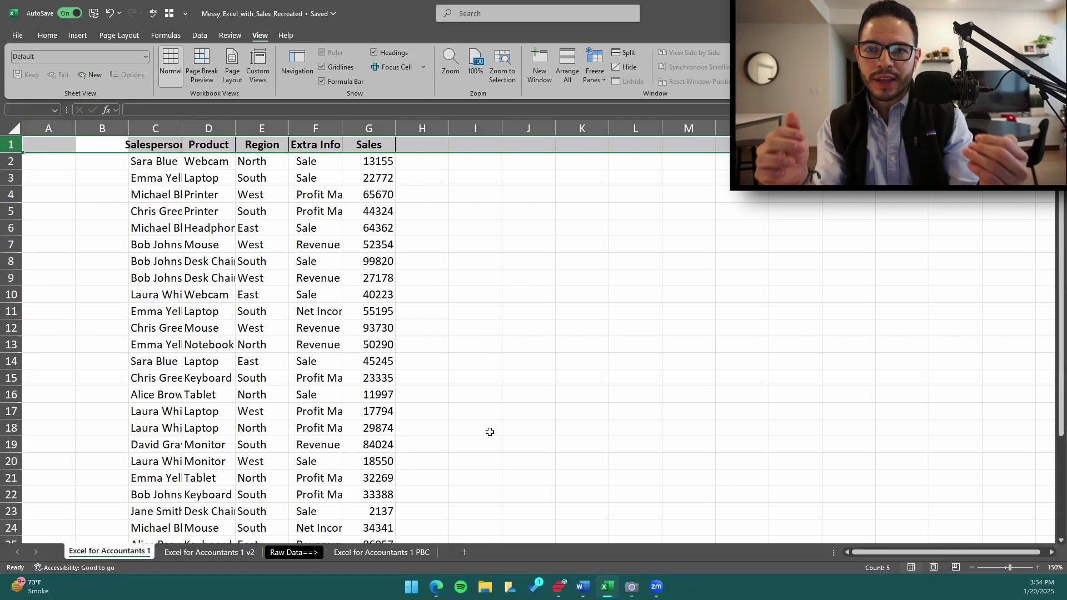
Insert three blank rows above the table's header row and return to cell A1.
key("ctrl+Home")
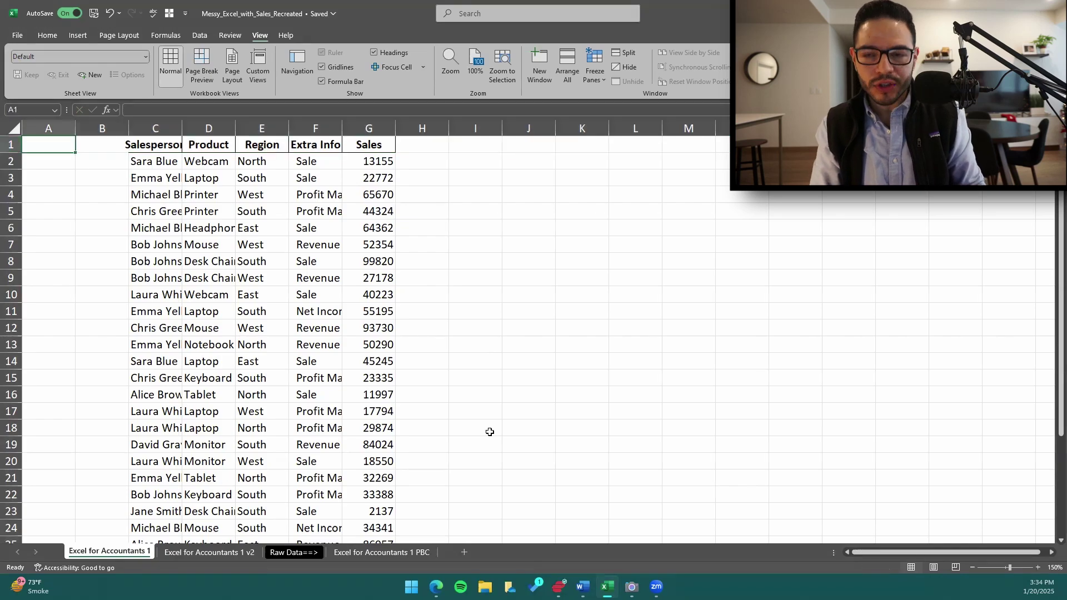
key("ctrl+space")
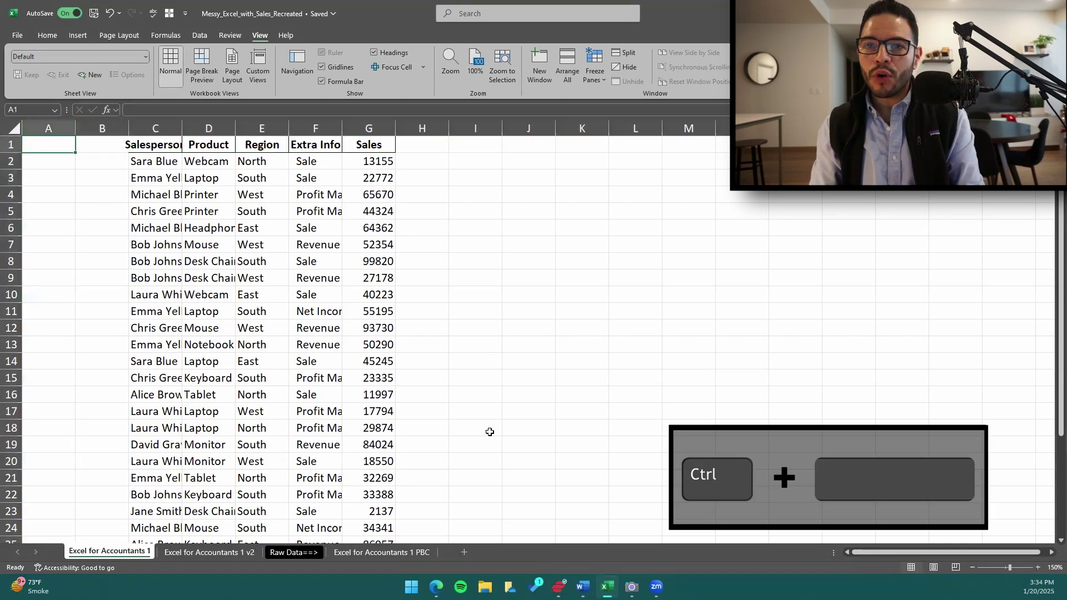
key("shift+space")
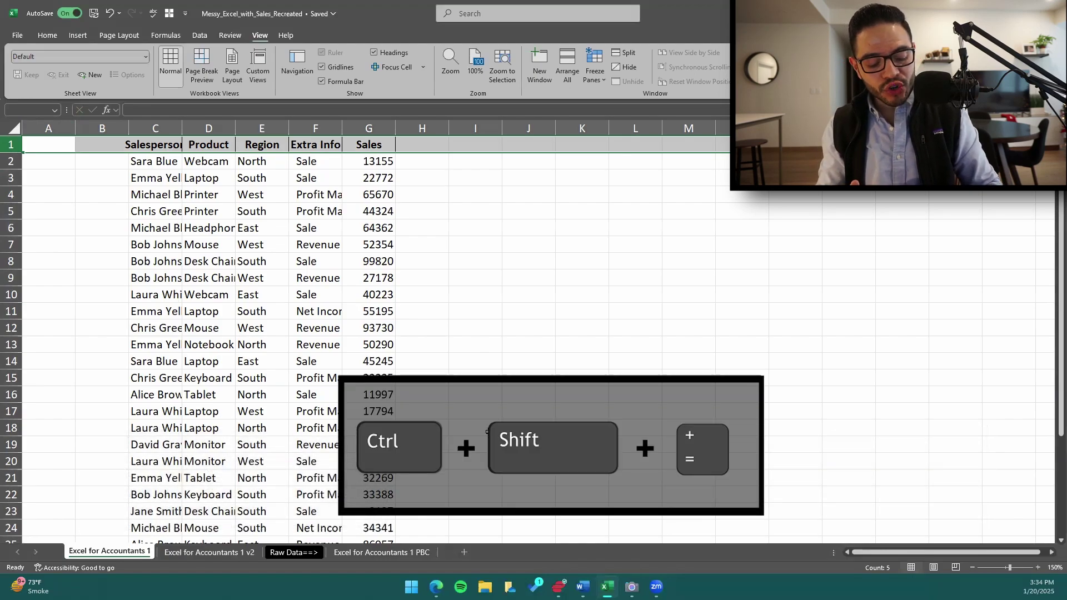
key("ctrl+shift+equal")
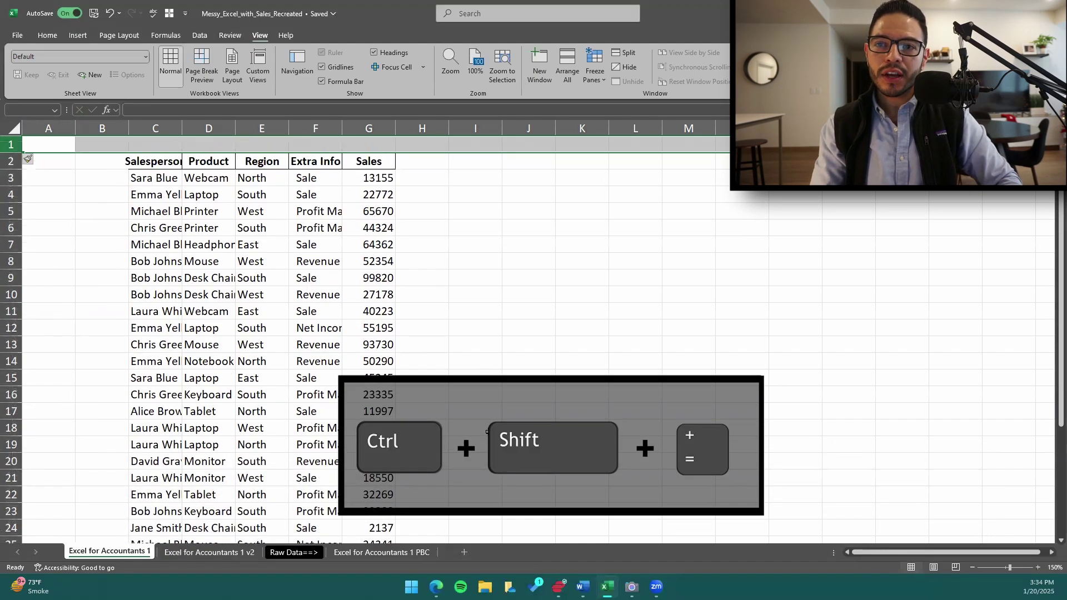
key("ctrl+shift+equal")
key("ctrl+shift+equal")
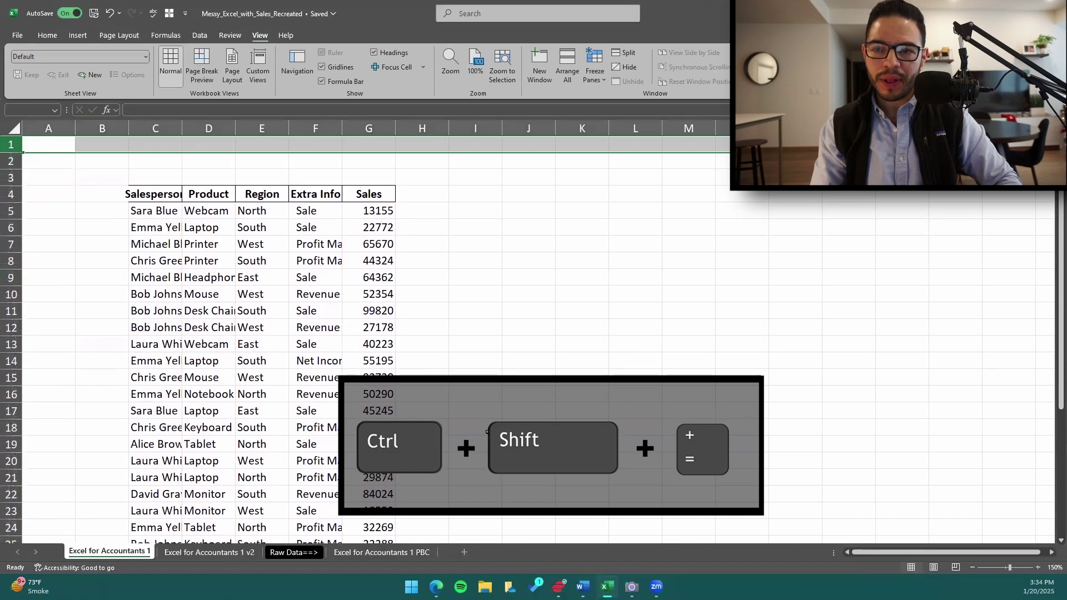
key("ctrl+Home")
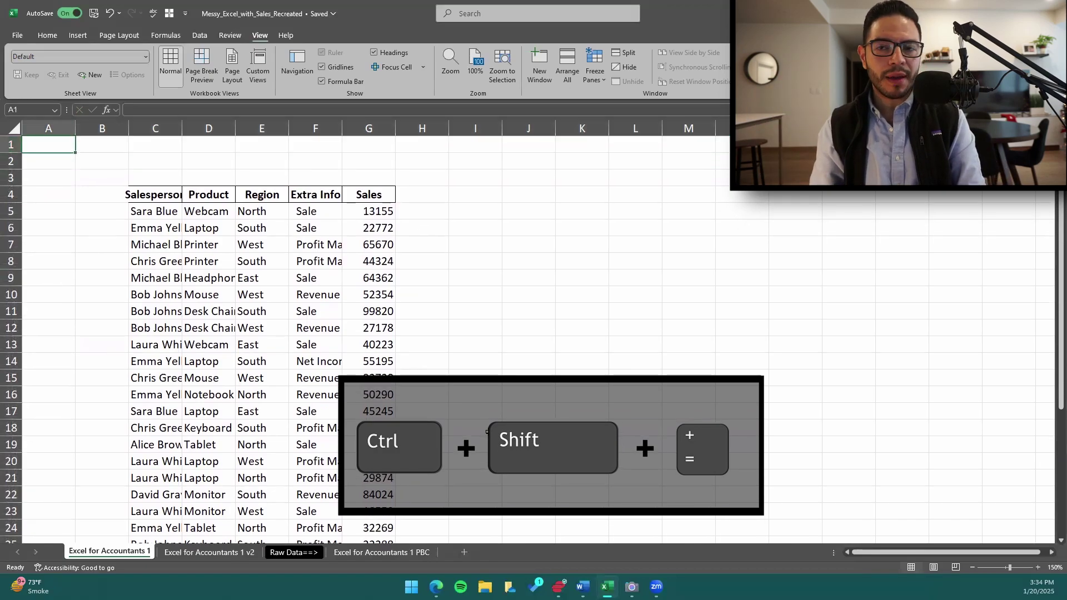
Delete two of the blank rows above the header row, keeping one, with row 1 selected.
key("shift+space")
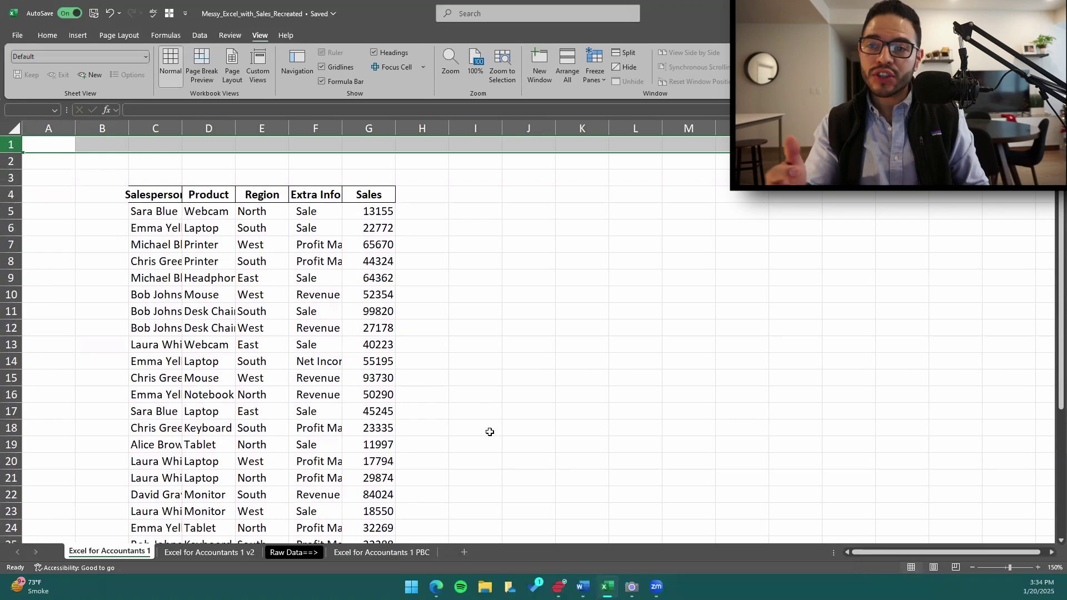
key("ctrl+minus")
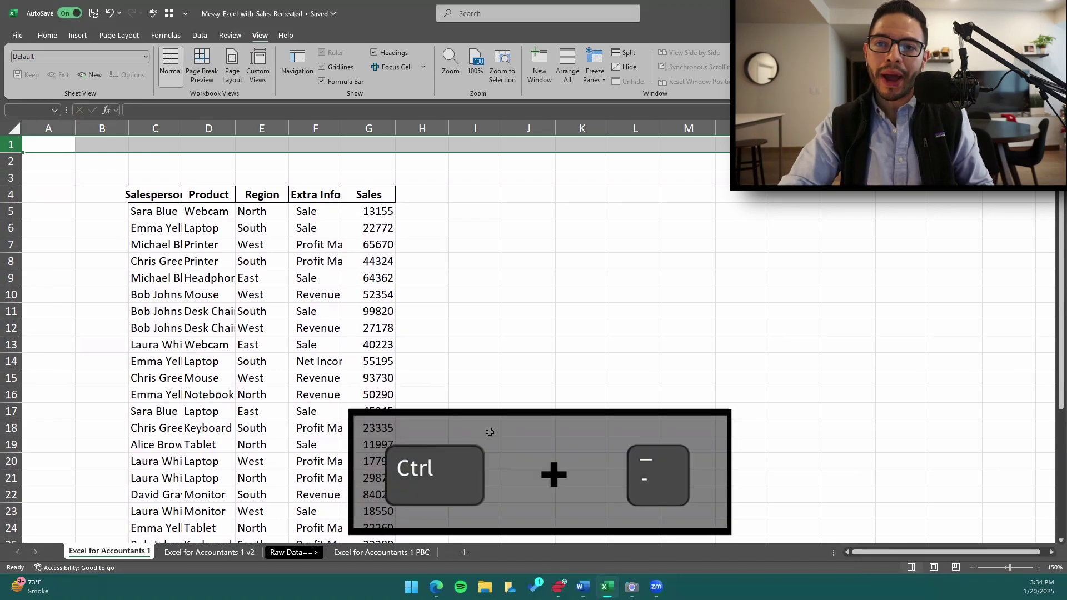
key("ctrl+minus")
key("ctrl+minus")
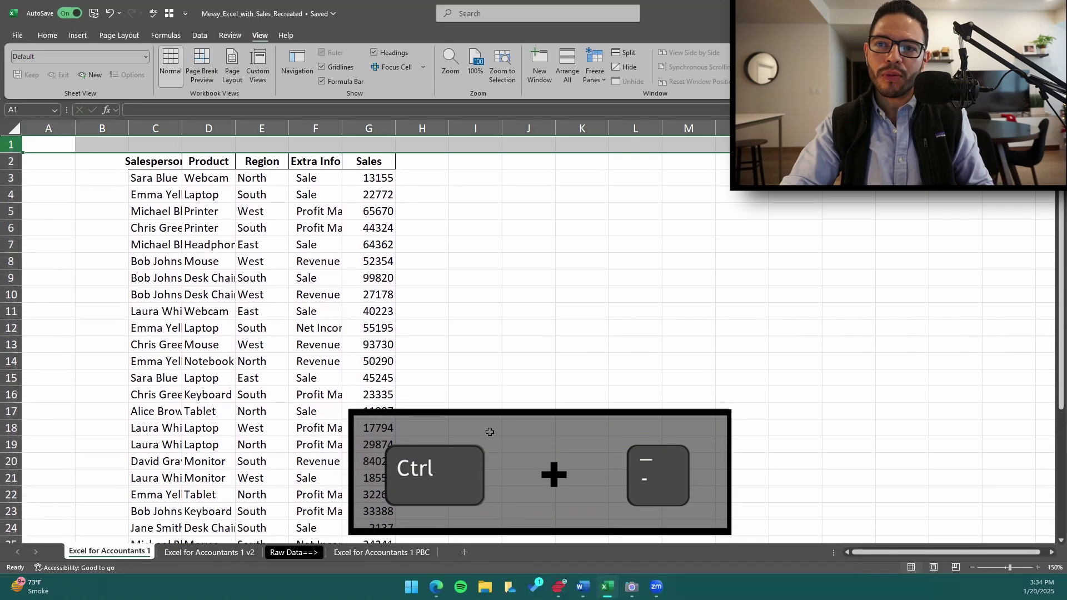
key("ctrl+z")
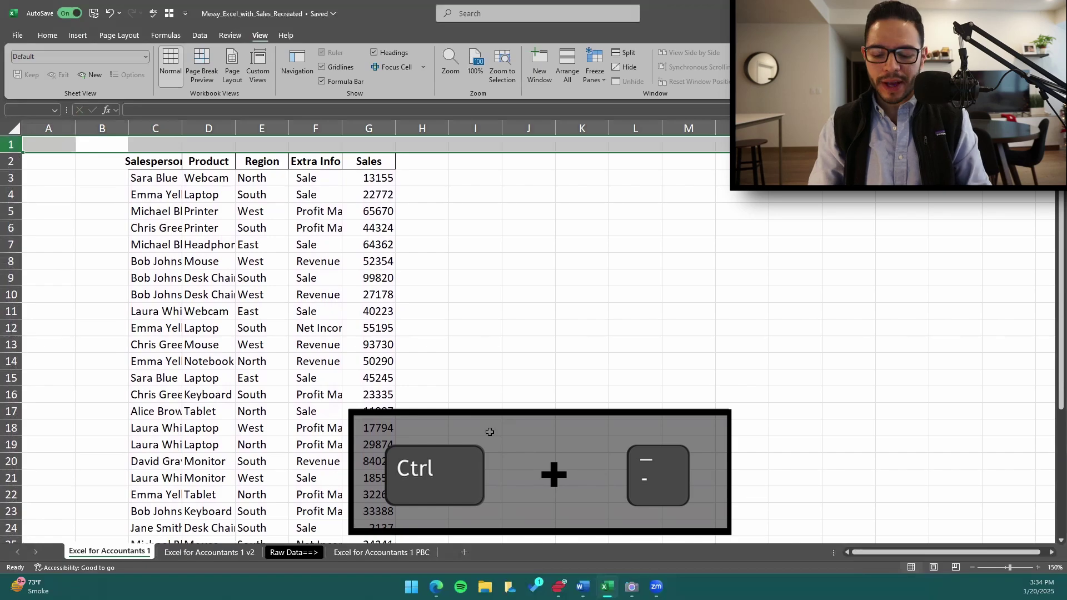
Undo the recent deletions of blank rows above the table header and select the Salesperson header cell.
key("ctrl+z")
key("ctrl+z")
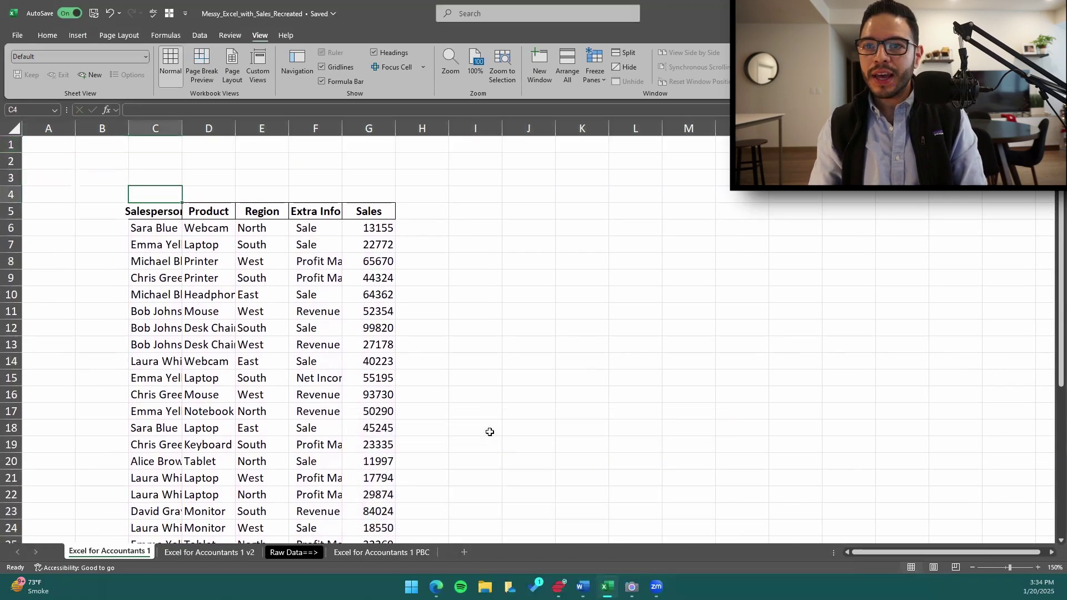
key("Down")
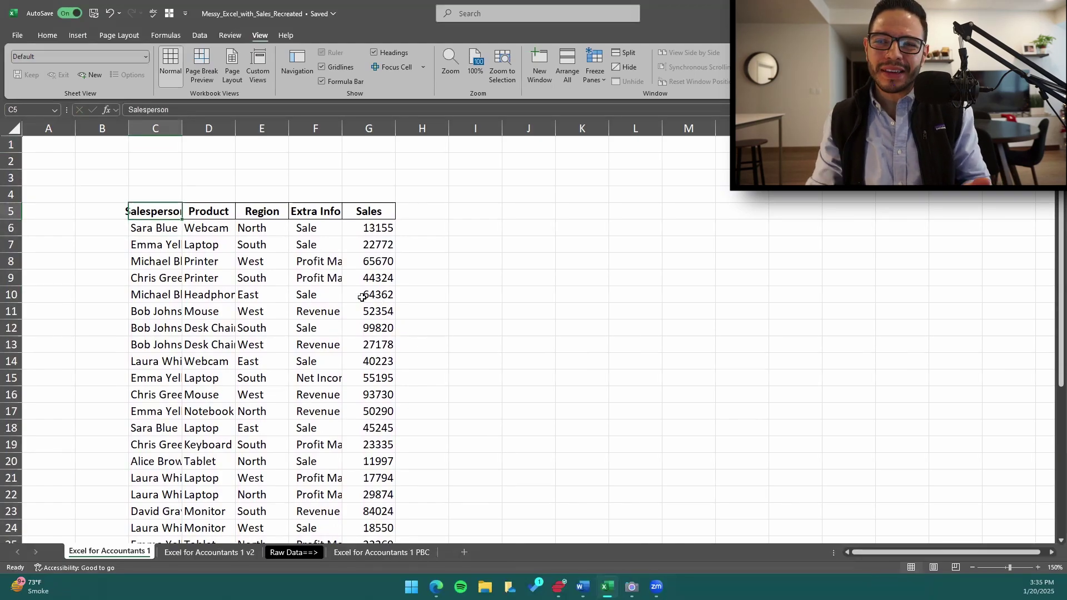
scroll(296, 342, "down", 3)
scroll(296, 342, "up", 3)
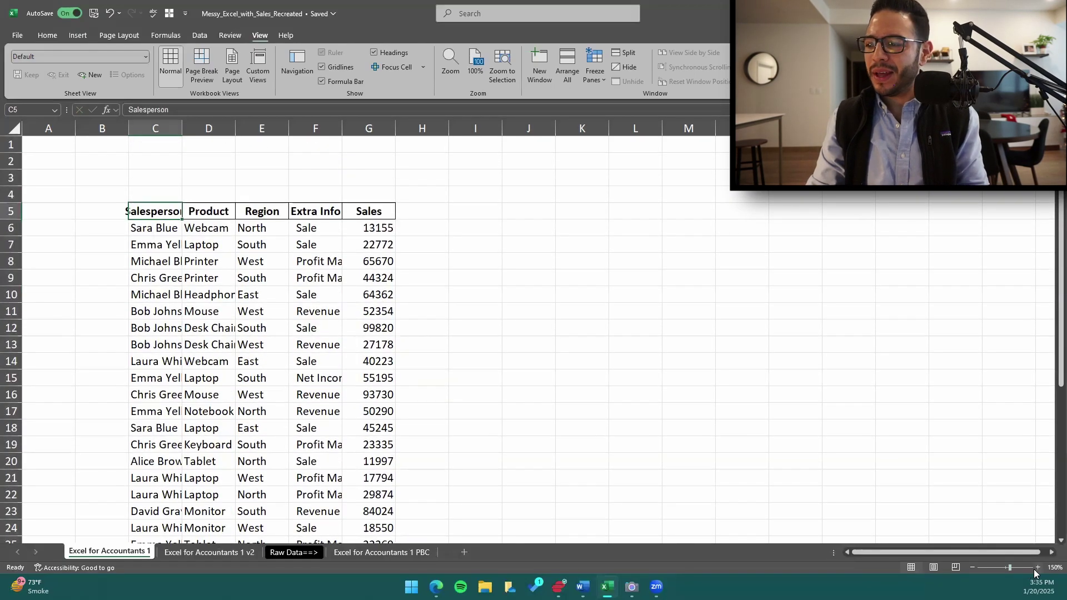
Zoom the worksheet in to 180%.
left_click(1037, 568)
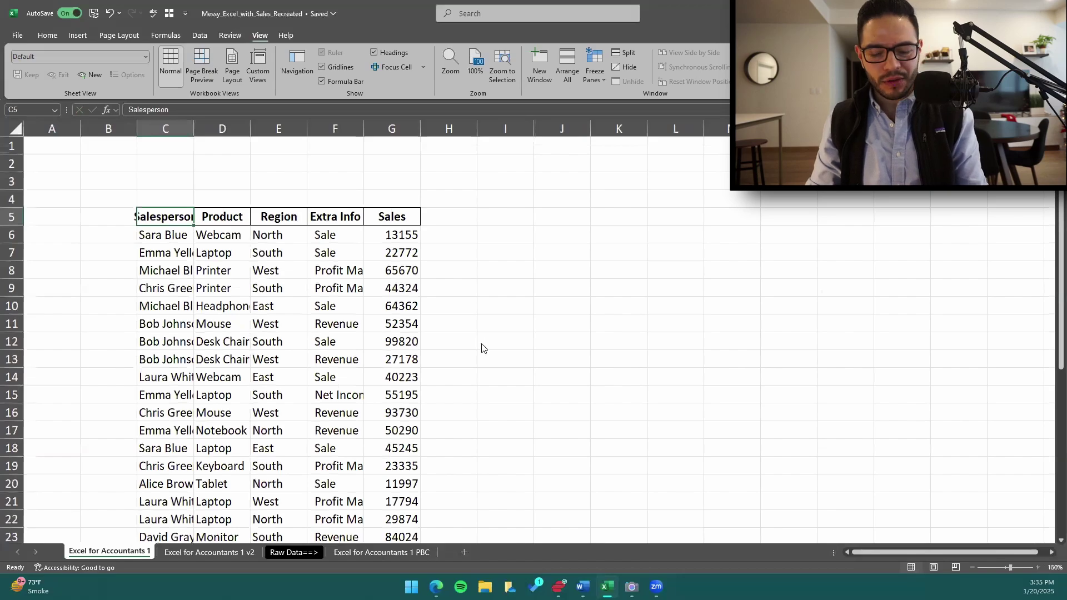
key("alt+w")
type("q180")
key("Return")
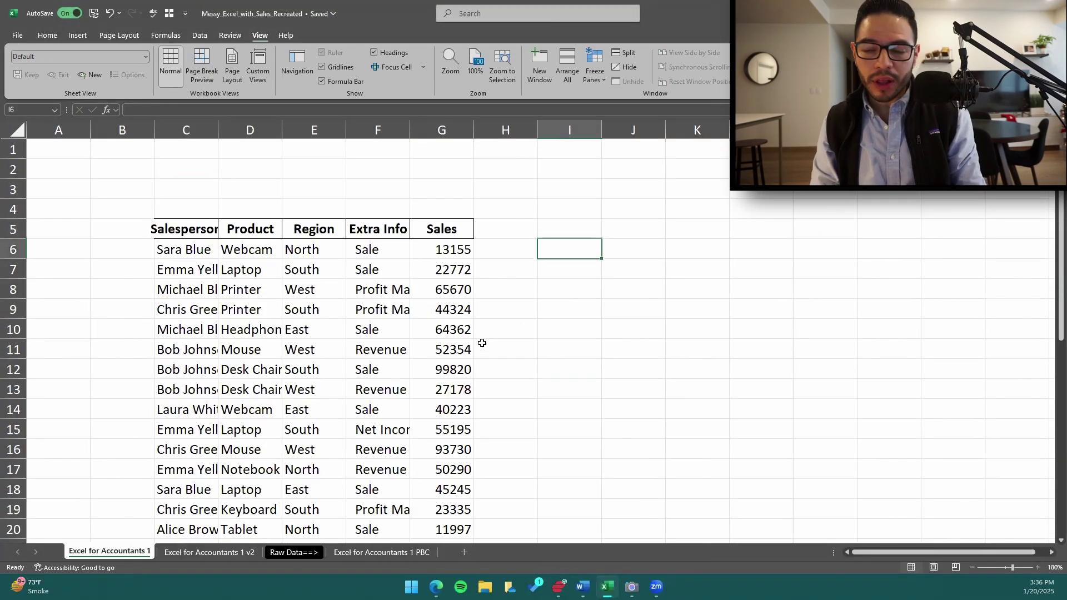
Set the worksheet's custom zoom level to 100%.
key("Up")
key("alt")
key("w")
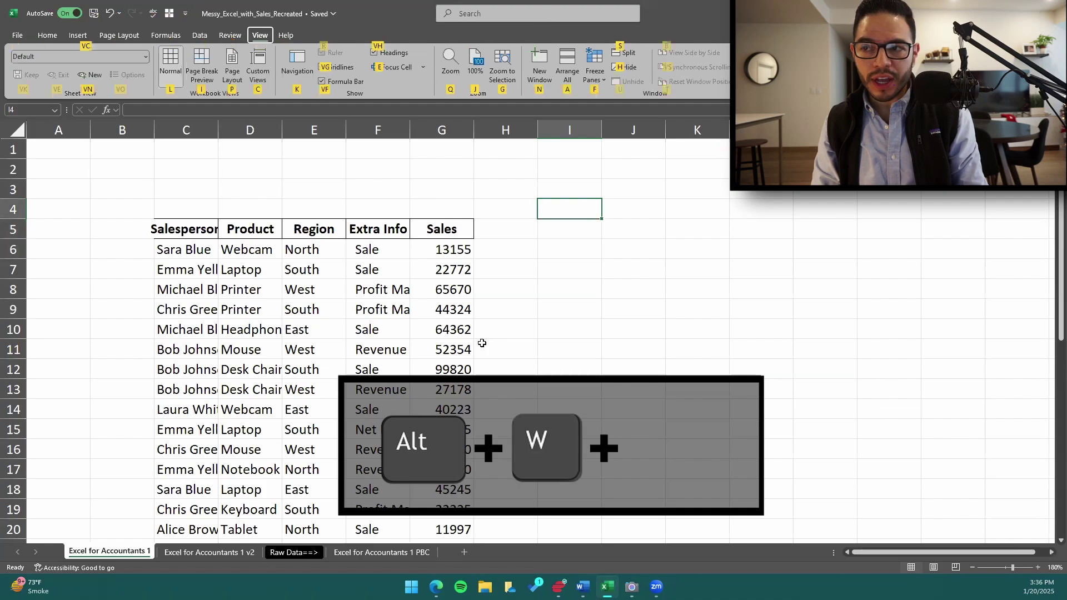
key("q")
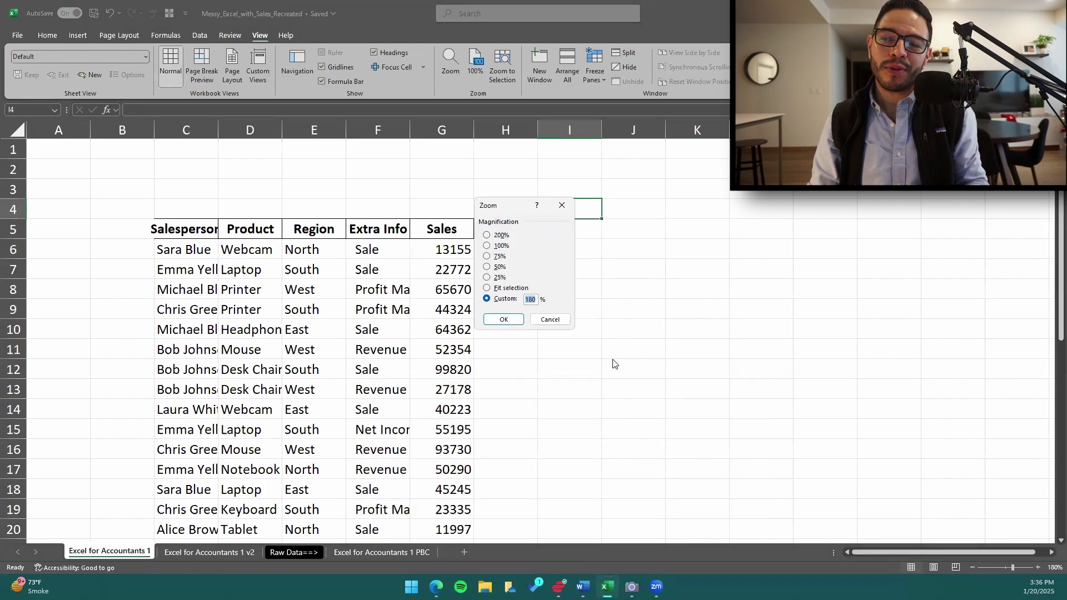
type("100")
key("Return")
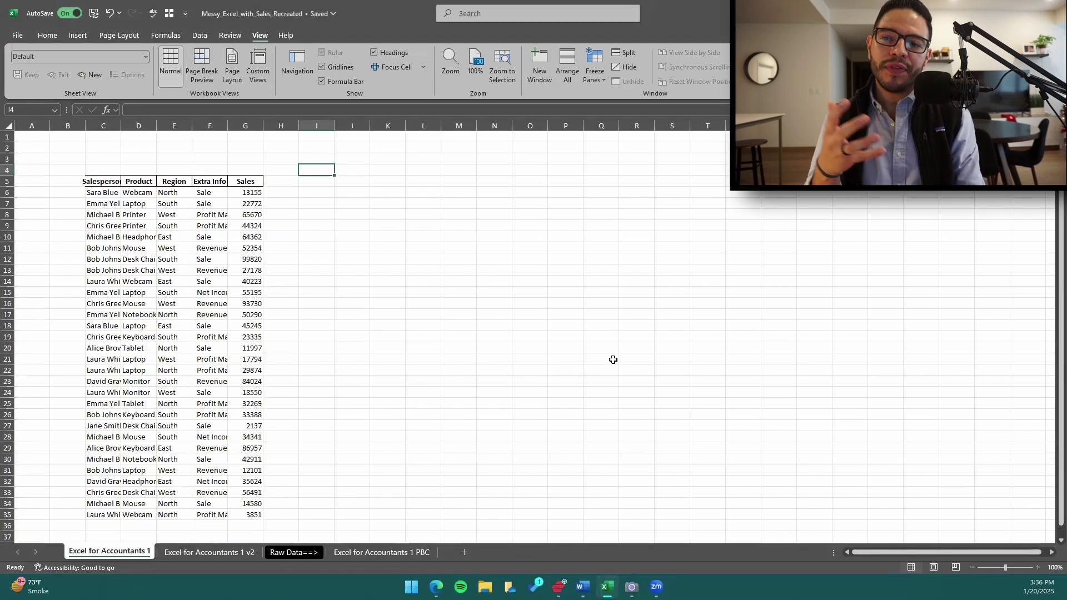
Set the worksheet's custom zoom level to 160%.
key("alt+w")
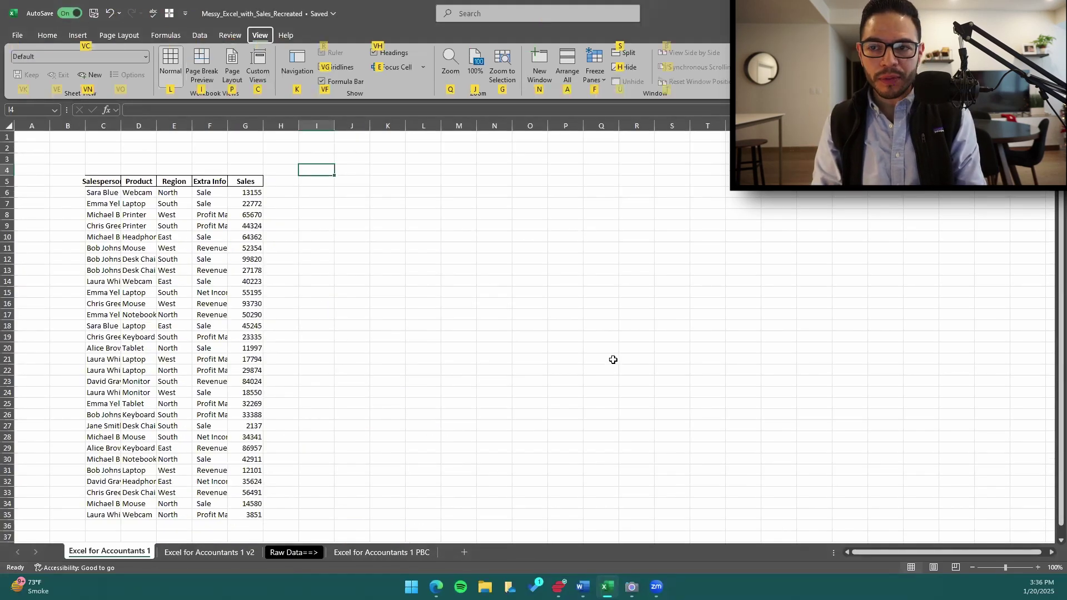
key("q")
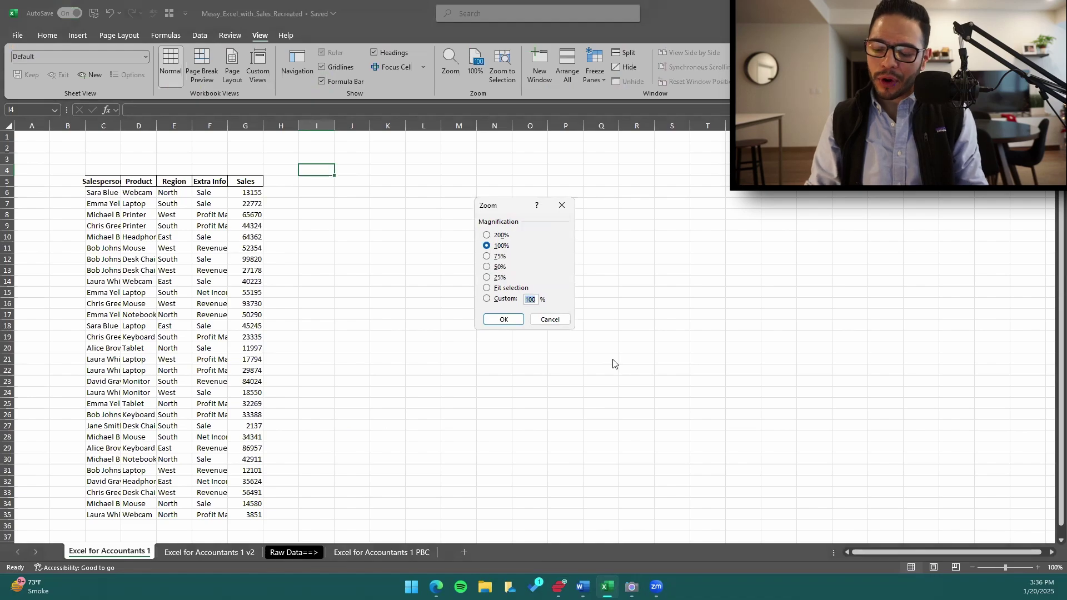
type("160")
key("Return")
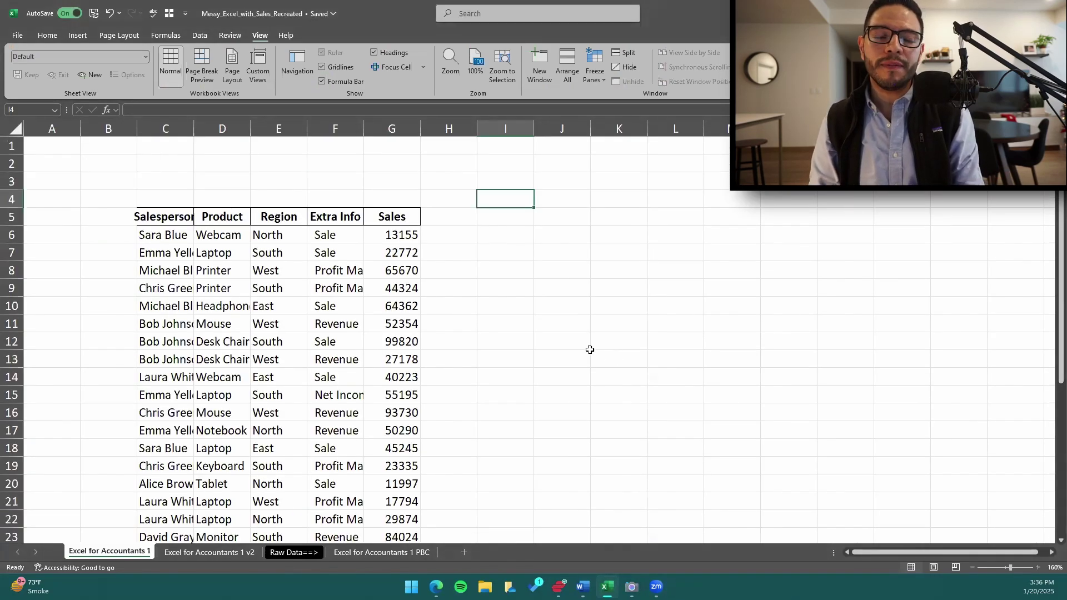
Move the active cell back into the table's header row, onto the Salesperson header in C5.
key("Left")
key("Left")
key("Down")
key("Left")
key("Left")
key("Down")
key("Left")
key("Up")
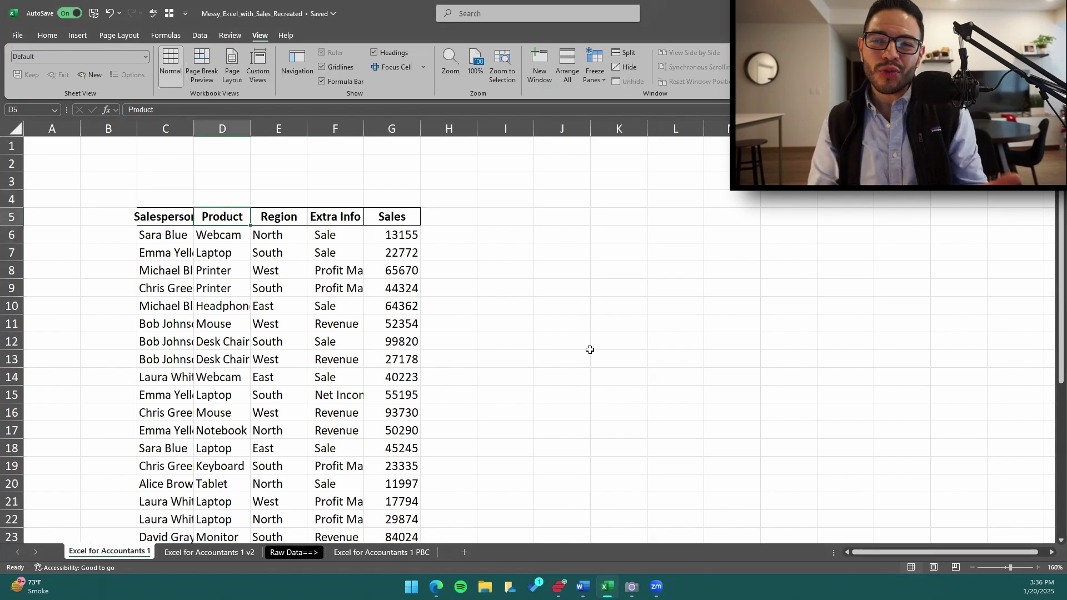
scroll(233, 267, "down", 1)
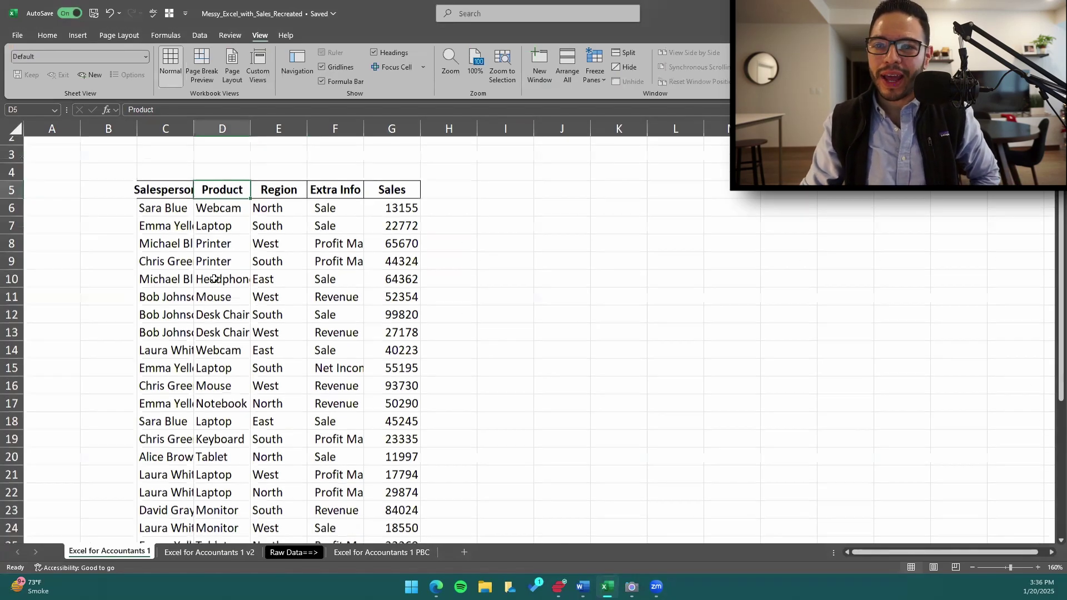
scroll(196, 228, "up", 1)
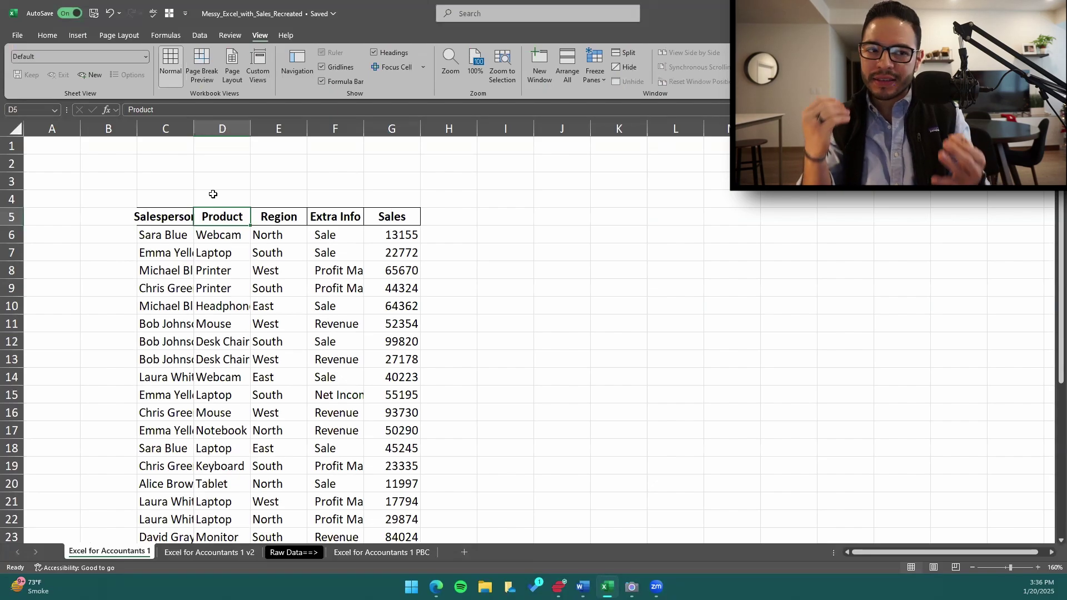
key("Left")
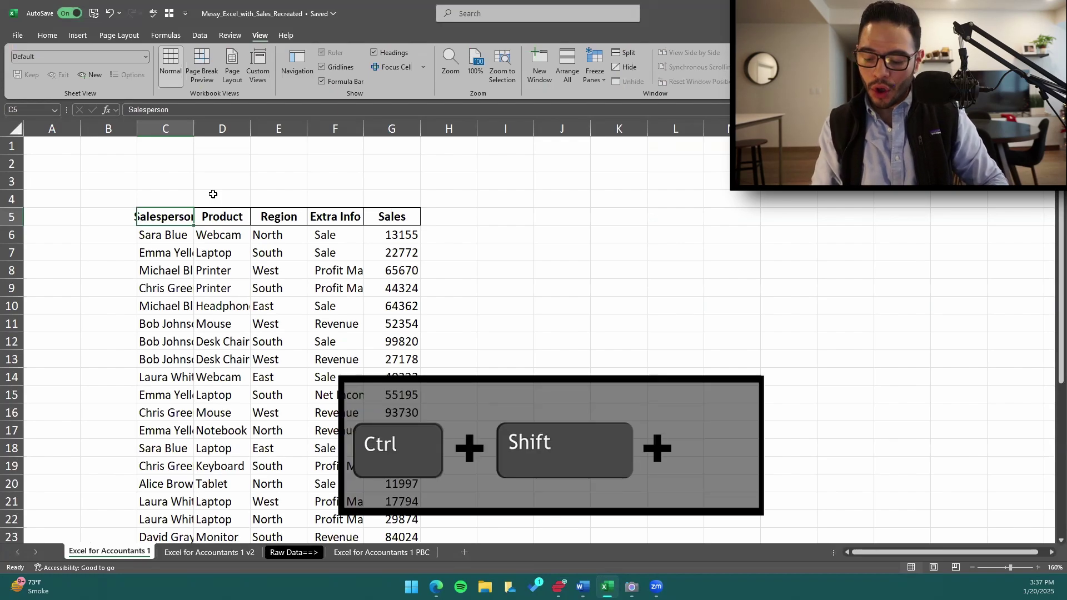
Select the header cells from Salesperson to Sales, and collapse the selection back to the Salesperson cell.
key("ctrl+shift+Right")
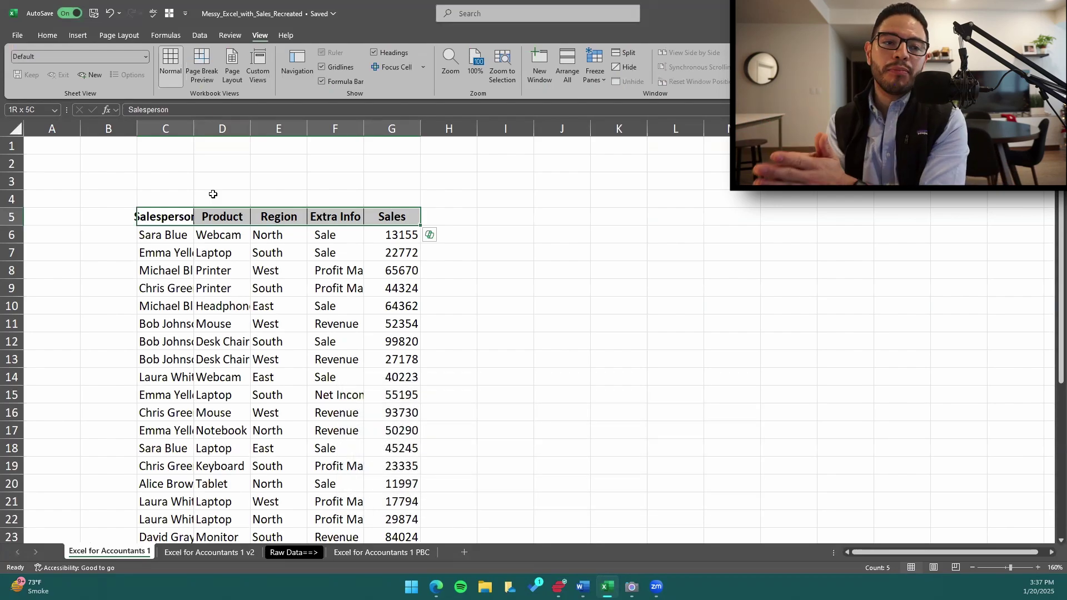
key("Left")
key("Right")
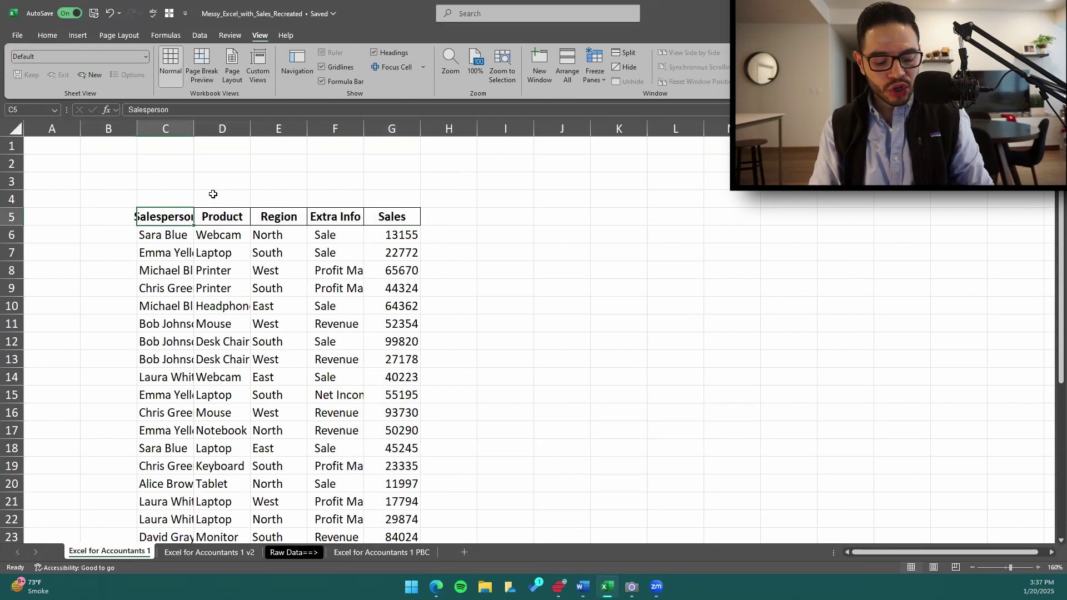
Select the whole sales table from the header row to row 35, review it, and return to the Salesperson header cell.
key("ctrl+shift+Right")
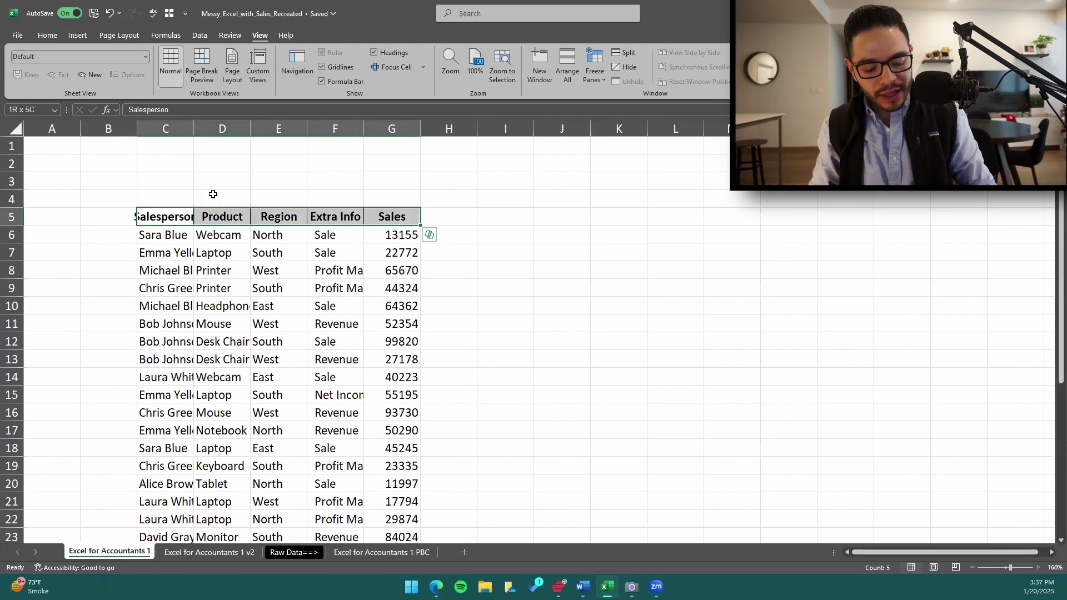
key("ctrl+shift+Down")
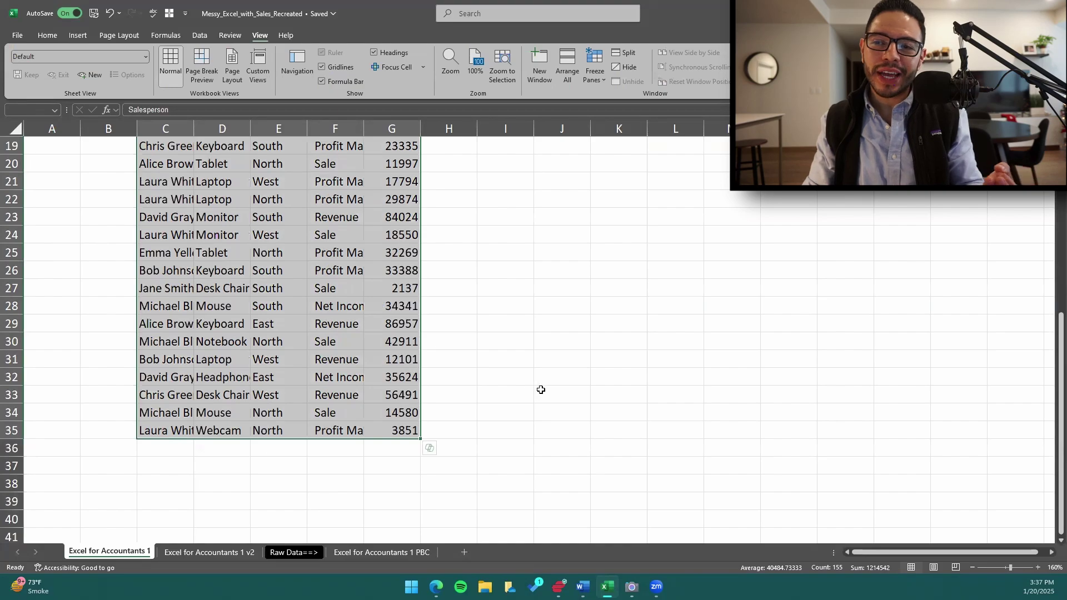
scroll(538, 390, "down", 9)
scroll(540, 390, "up", 11)
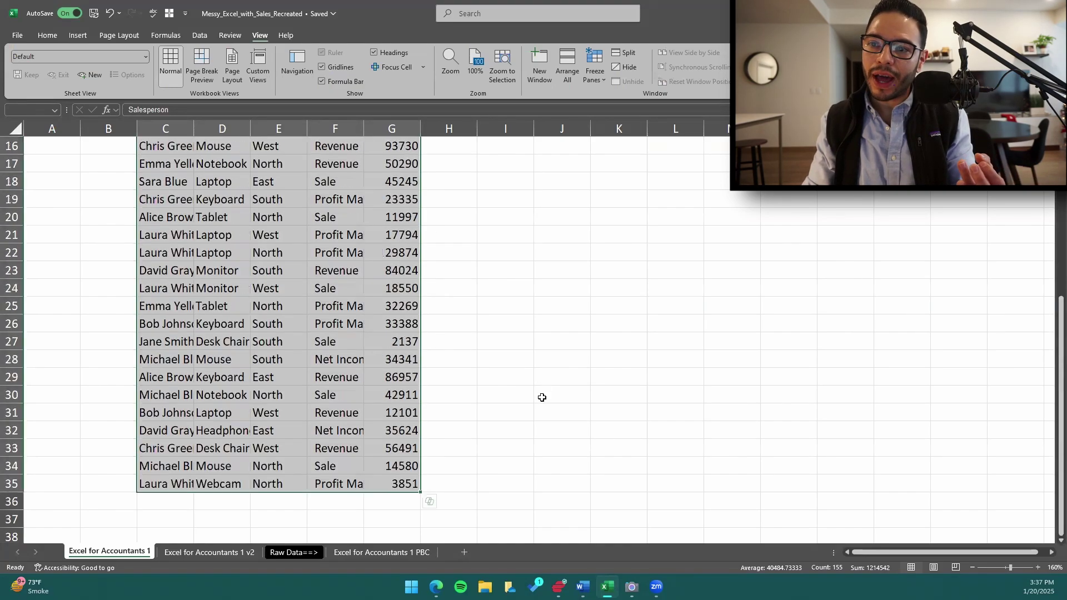
scroll(537, 390, "down", 1)
scroll(534, 390, "up", 5)
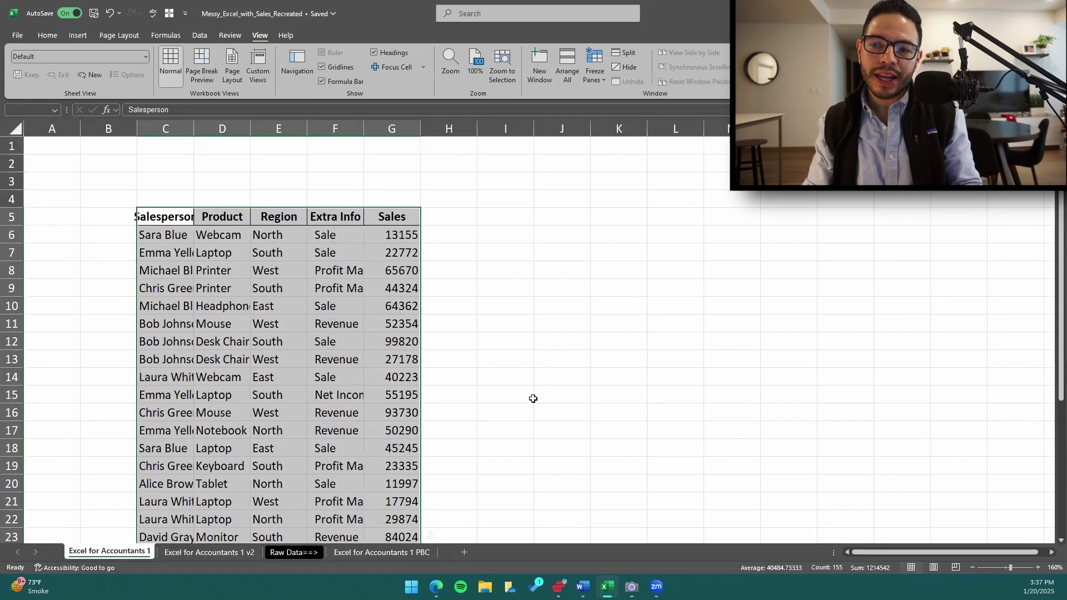
key("Down")
key("Up")
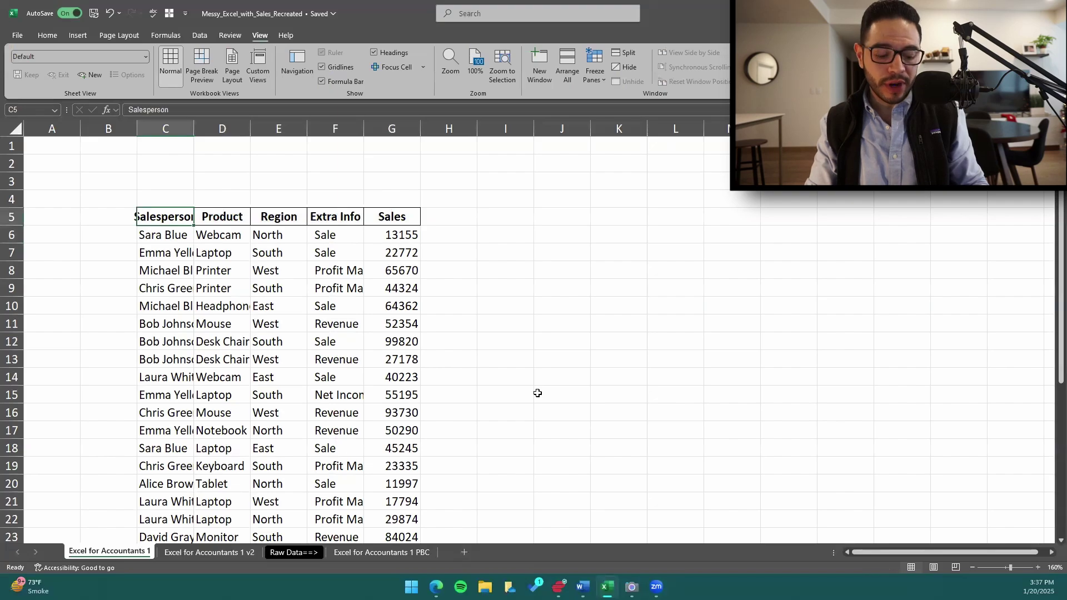
Extend the selection from the Salesperson header across the header row to Sales, practising shrinking and re-extending it.
key("ctrl+shift+Right")
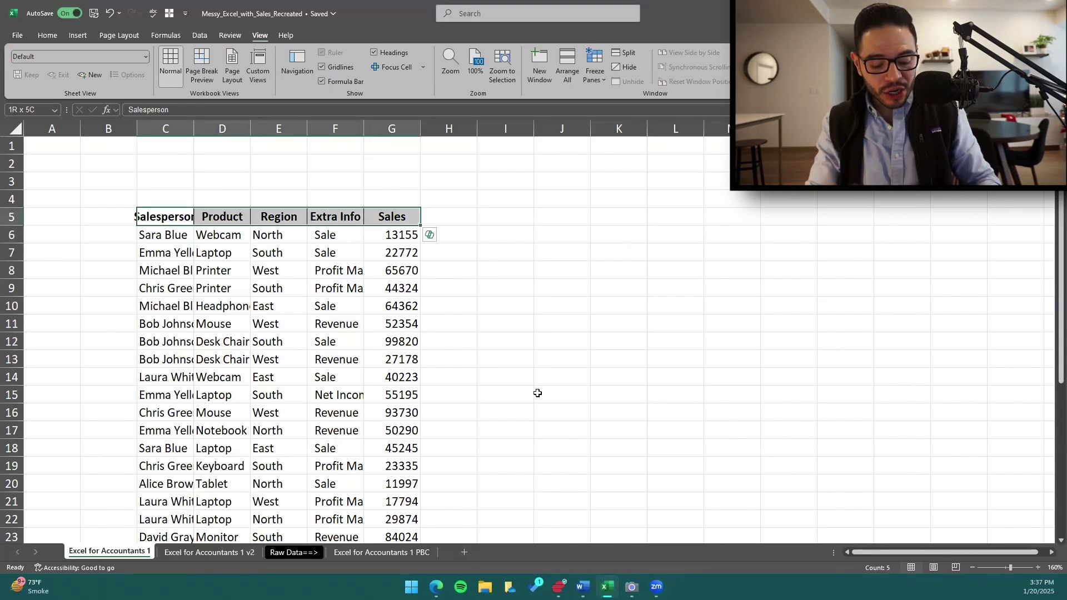
key("ctrl+shift+Left")
key("ctrl+shift+Right")
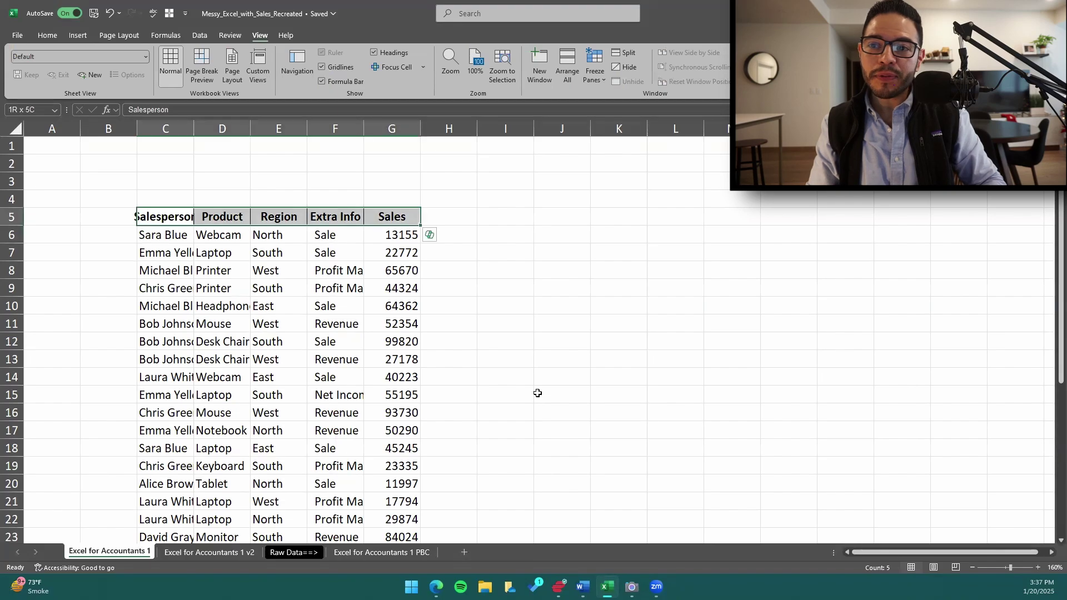
key("ctrl+shift+Left")
key("shift+Left")
key("shift+Right")
key("ctrl+shift+Right")
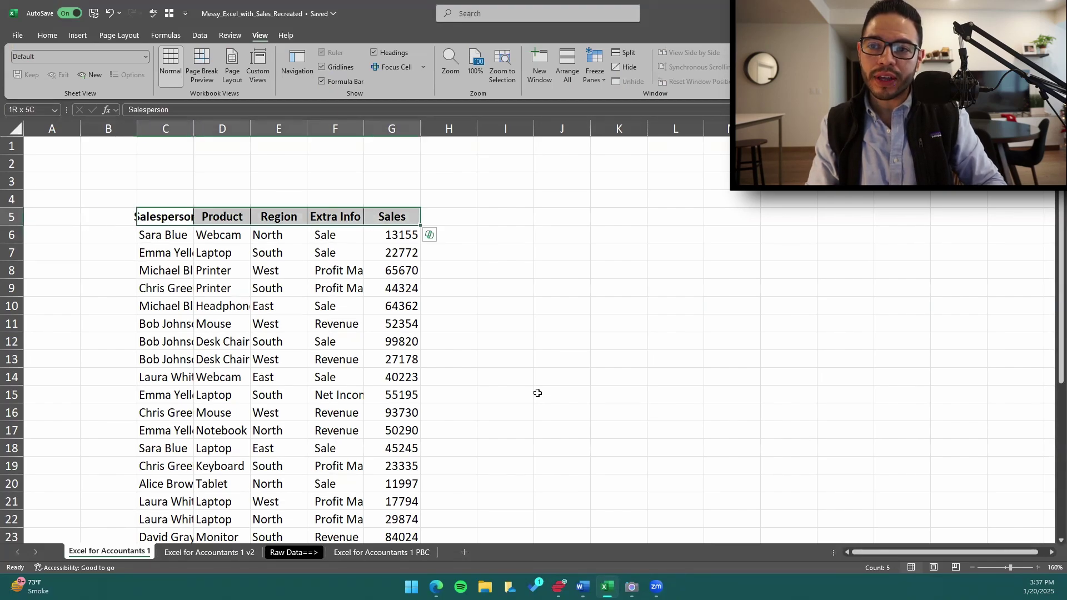
key("ctrl+shift+Left")
key("ctrl+shift+Right")
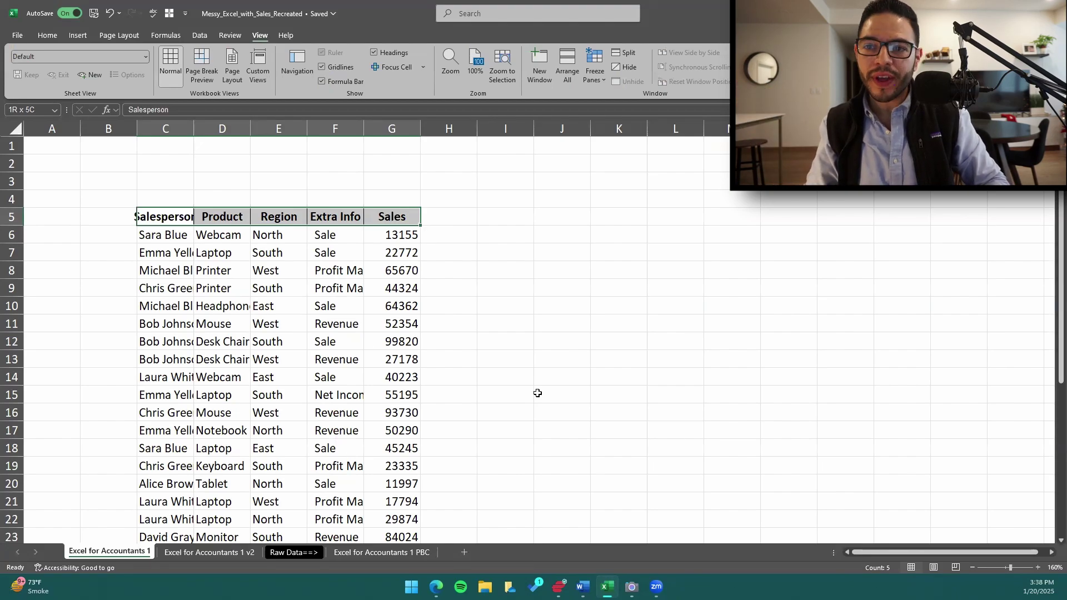
Extend the header selection down to the last row of the sales table, covering C5:G35.
key("ctrl+shift+Down")
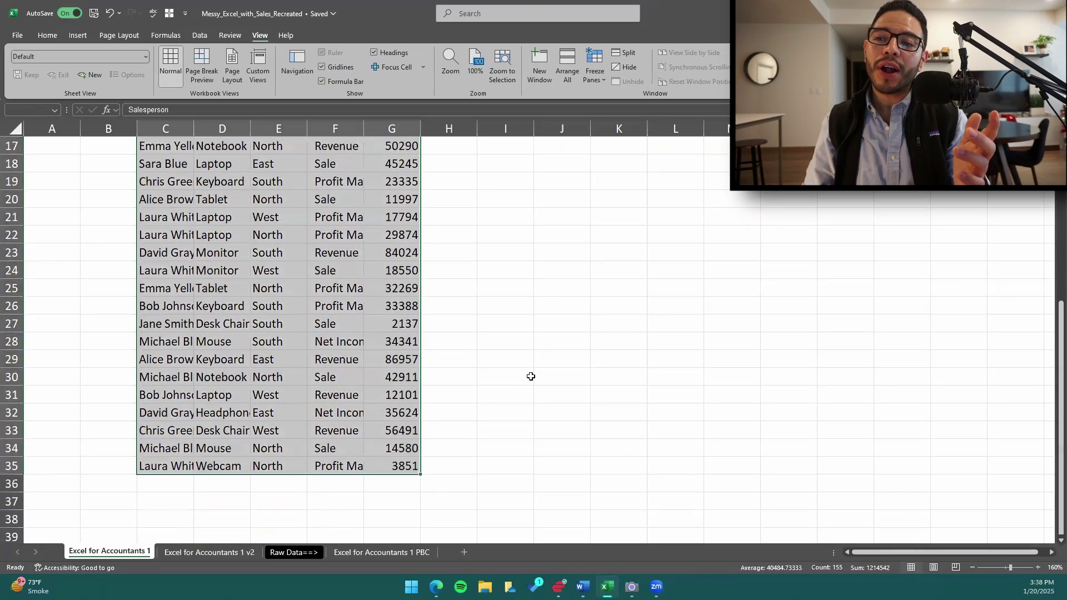
scroll(531, 376, "up", 6)
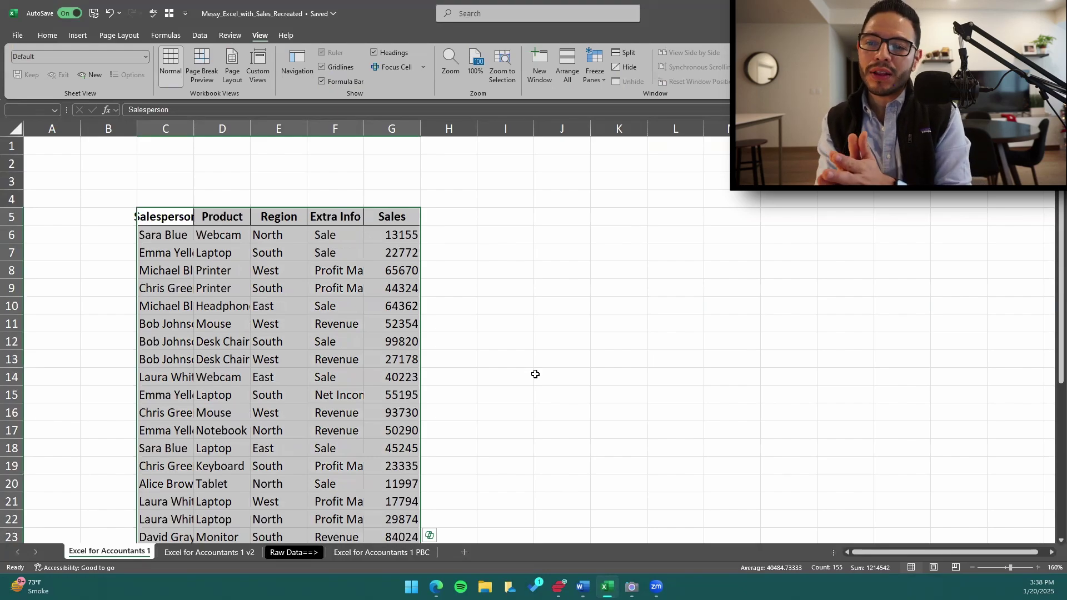
scroll(542, 376, "down", 3)
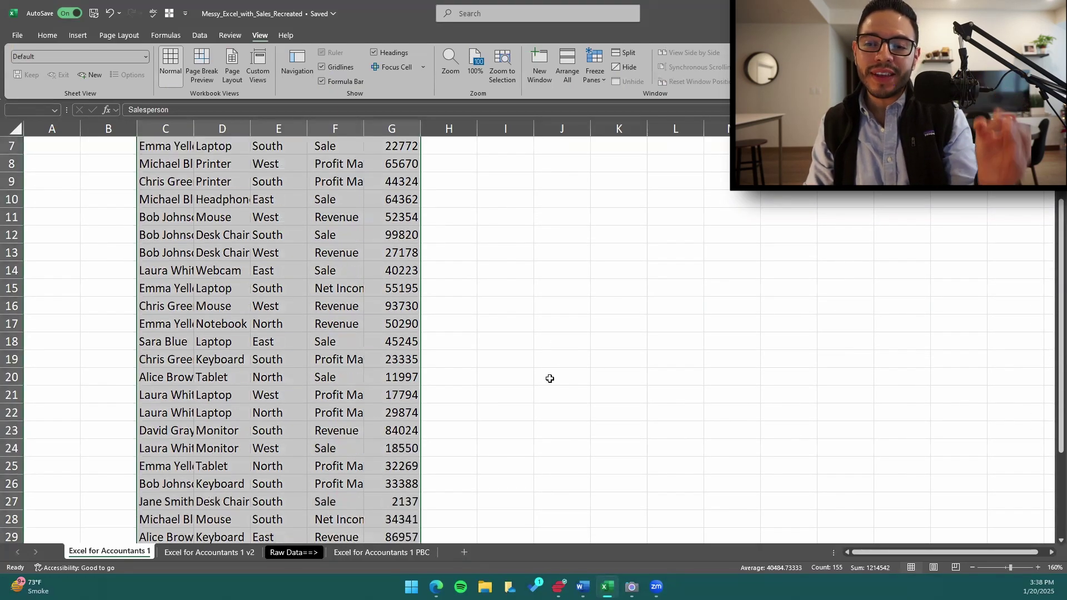
scroll(549, 379, "up", 3)
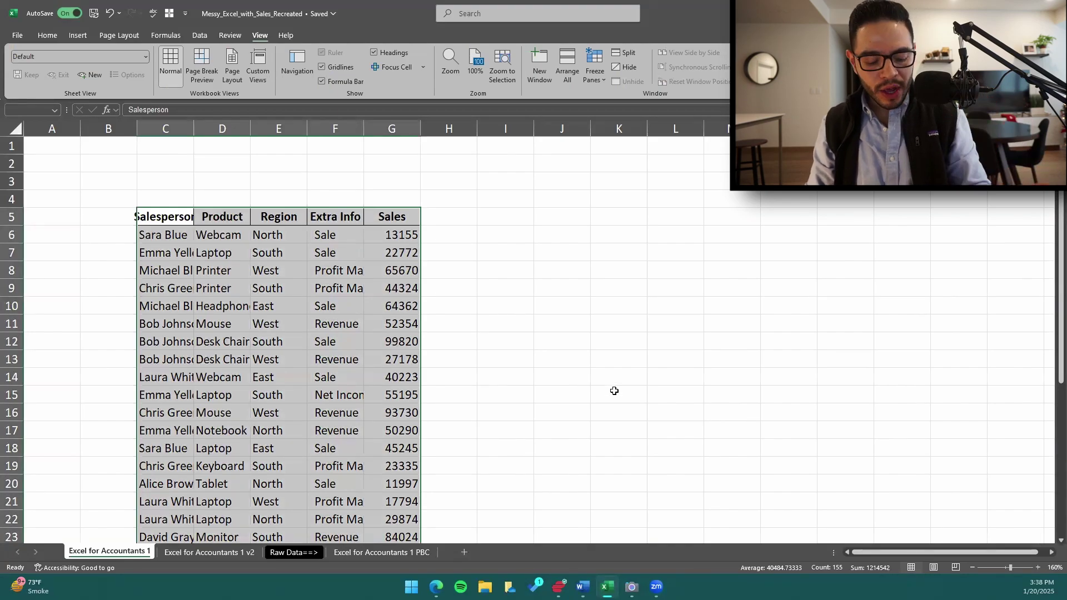
Try AutoFit Column Width on the selected sales table, and undo the width change.
key("alt")
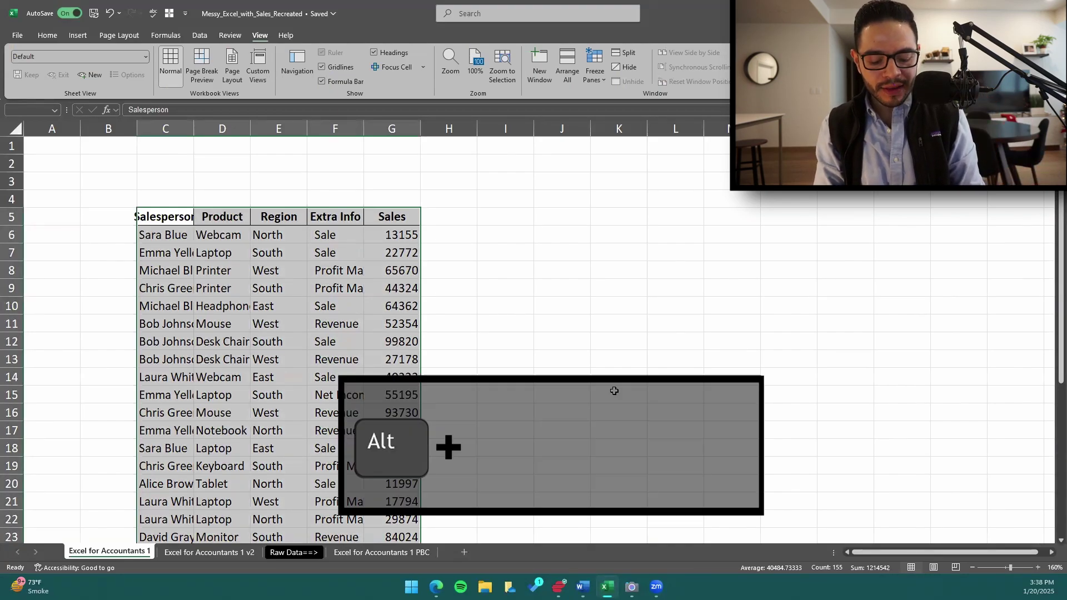
key("h")
key("o")
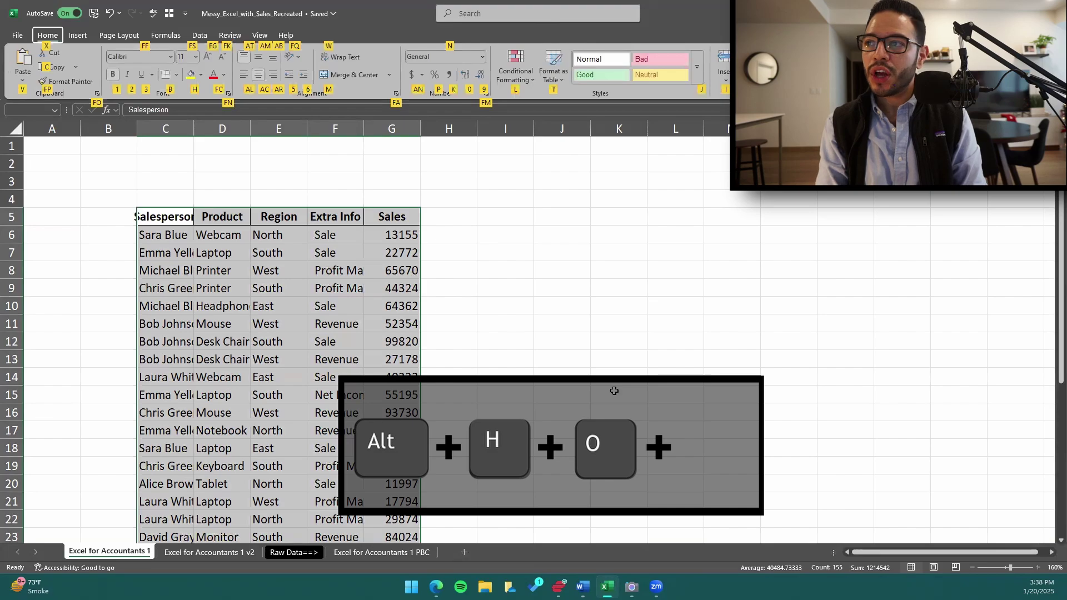
key("i")
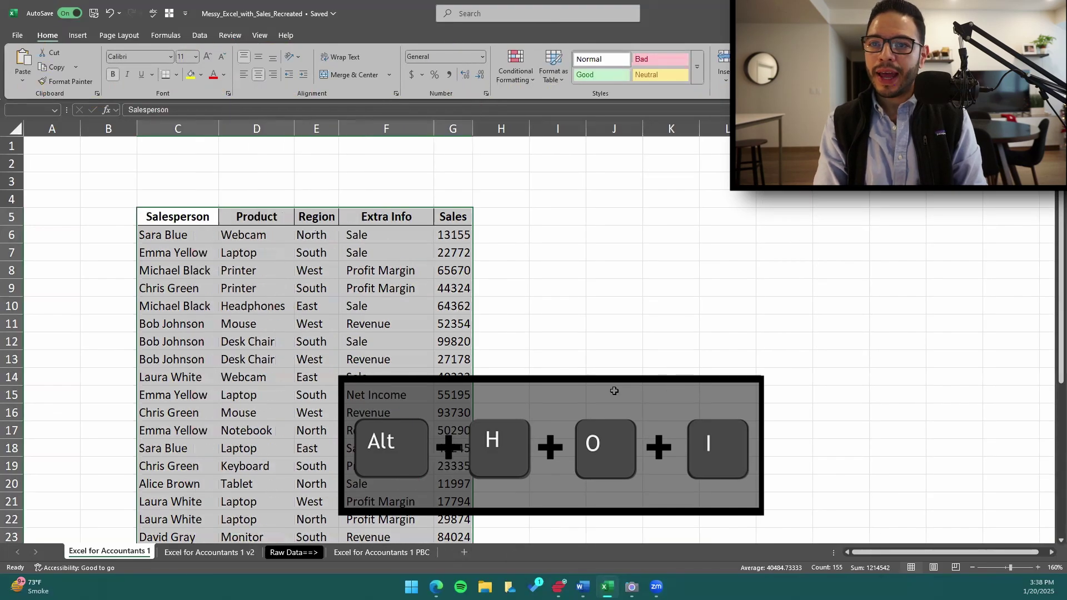
key("ctrl+z")
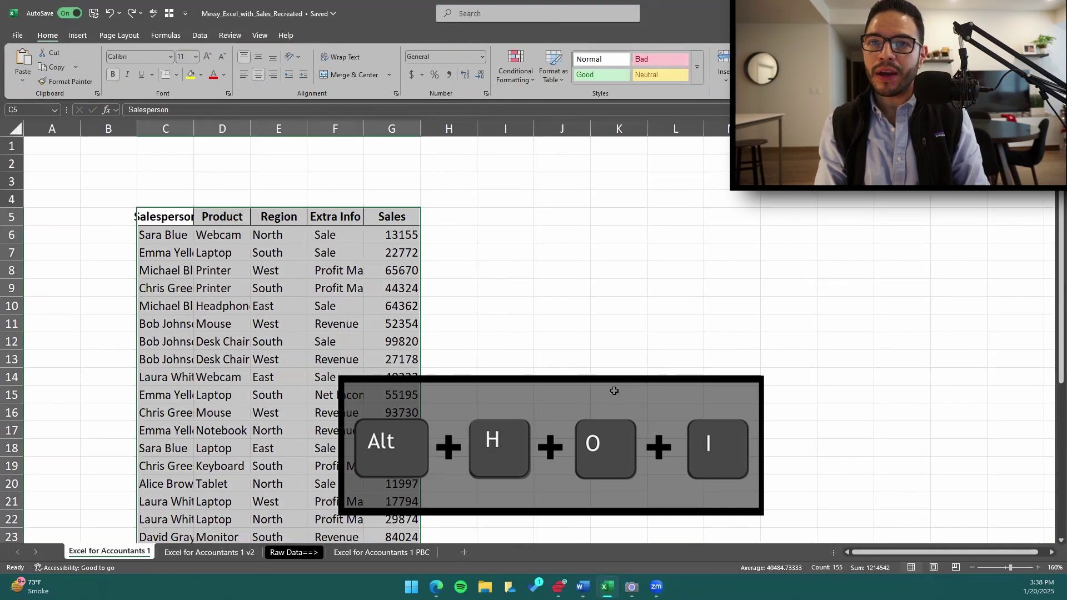
key("alt")
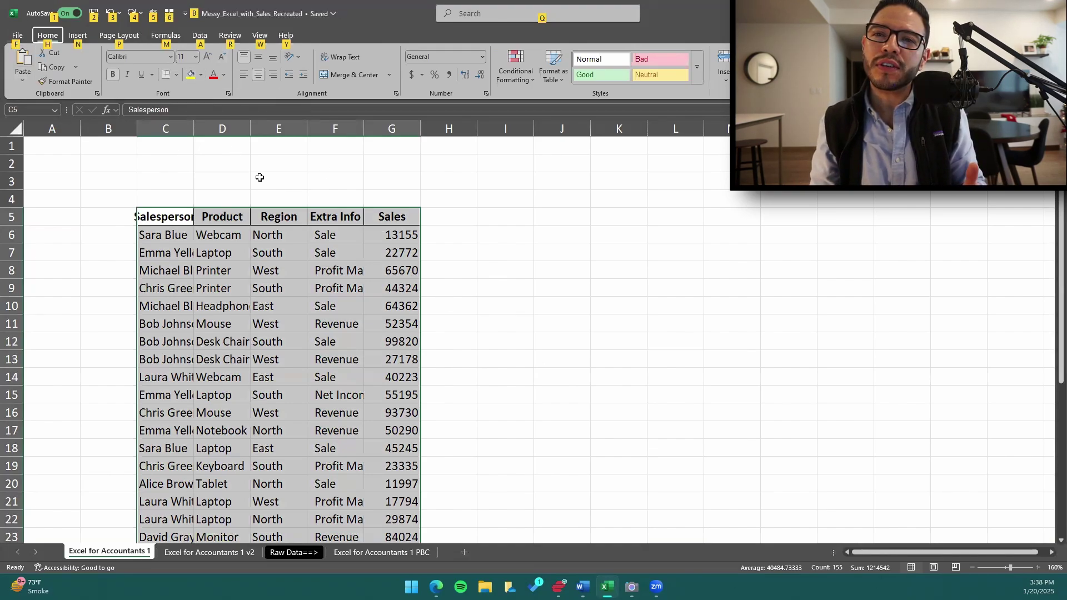
Try AutoFit Column Width on the selected range C5:G35, and undo the resizing.
key("alt")
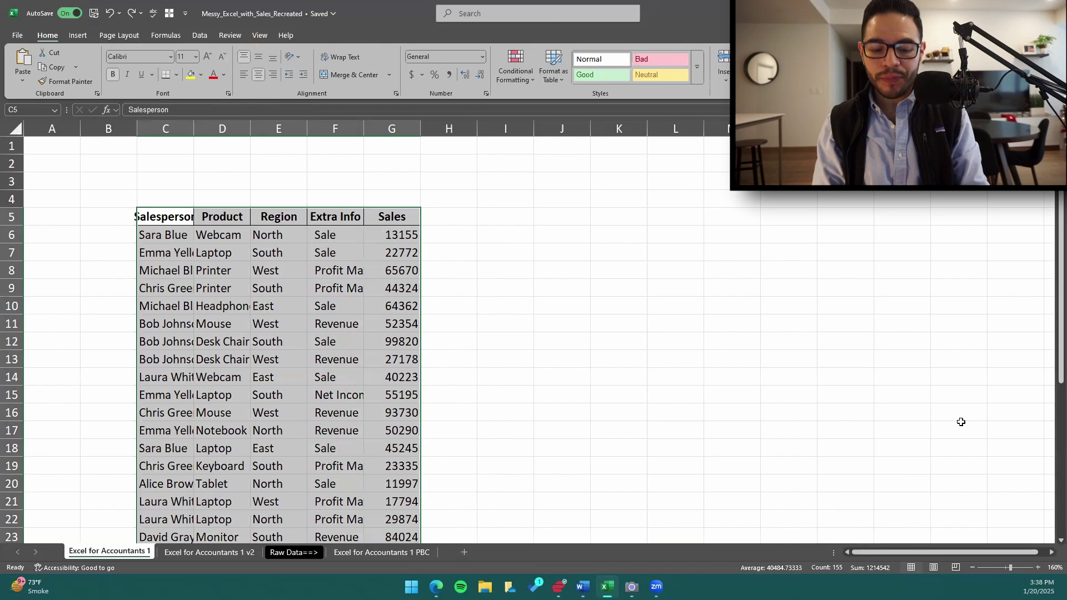
key("alt")
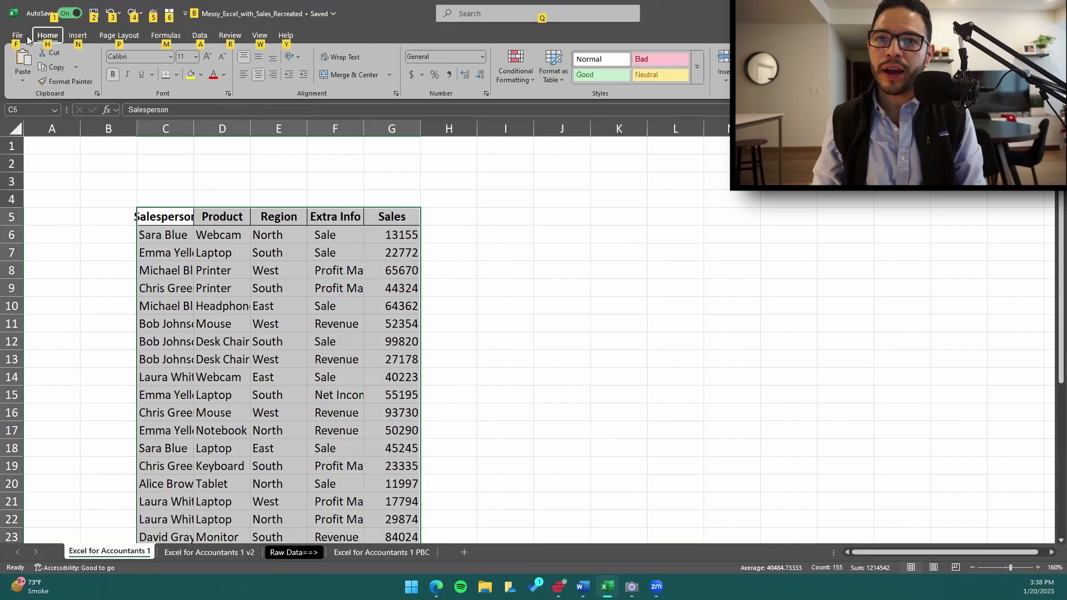
key("h")
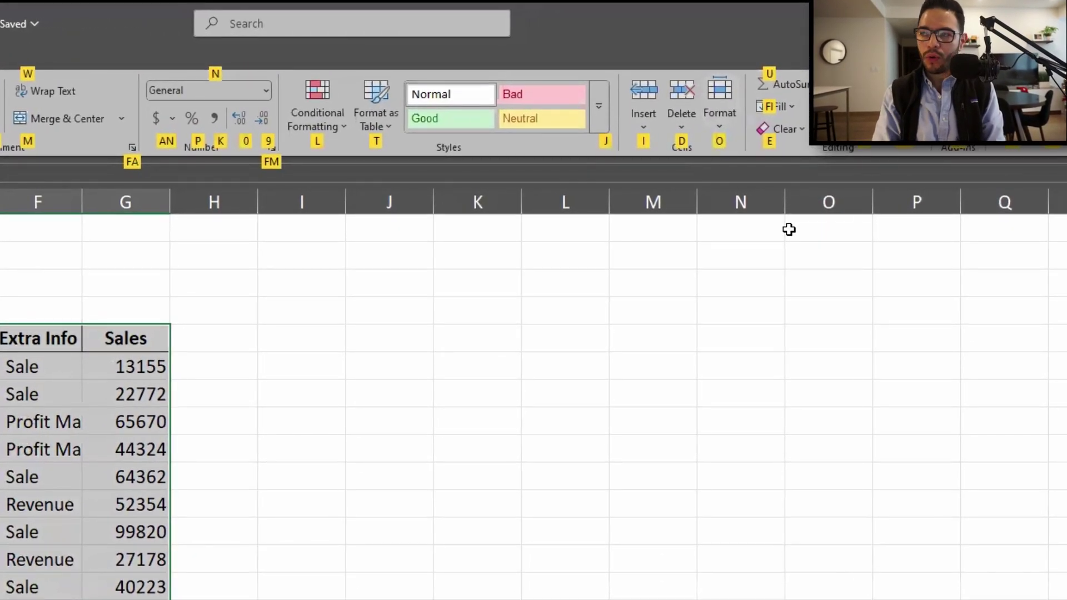
key("o")
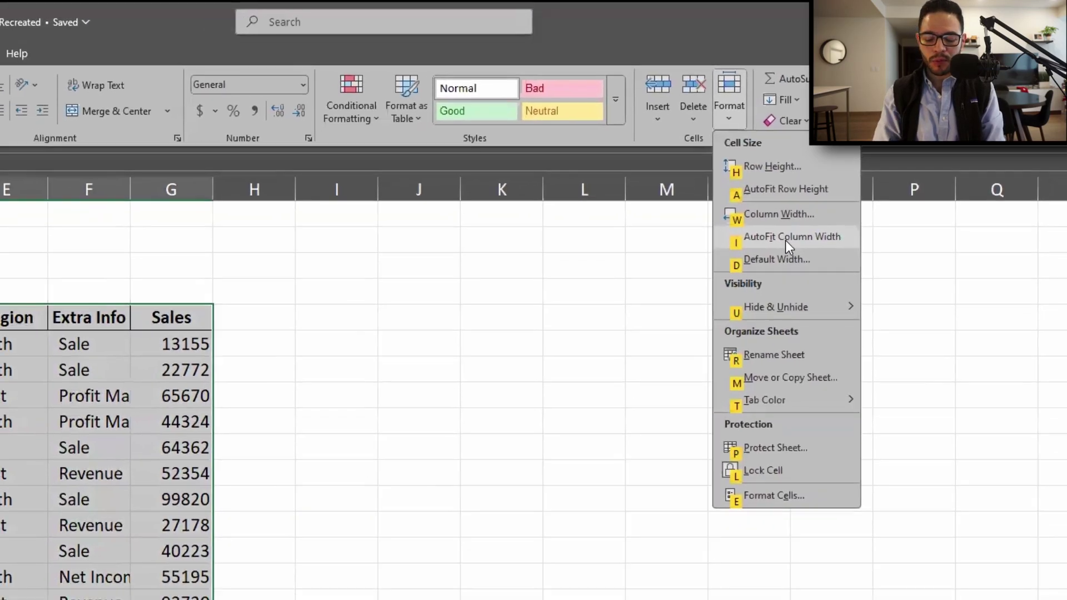
left_click(786, 240)
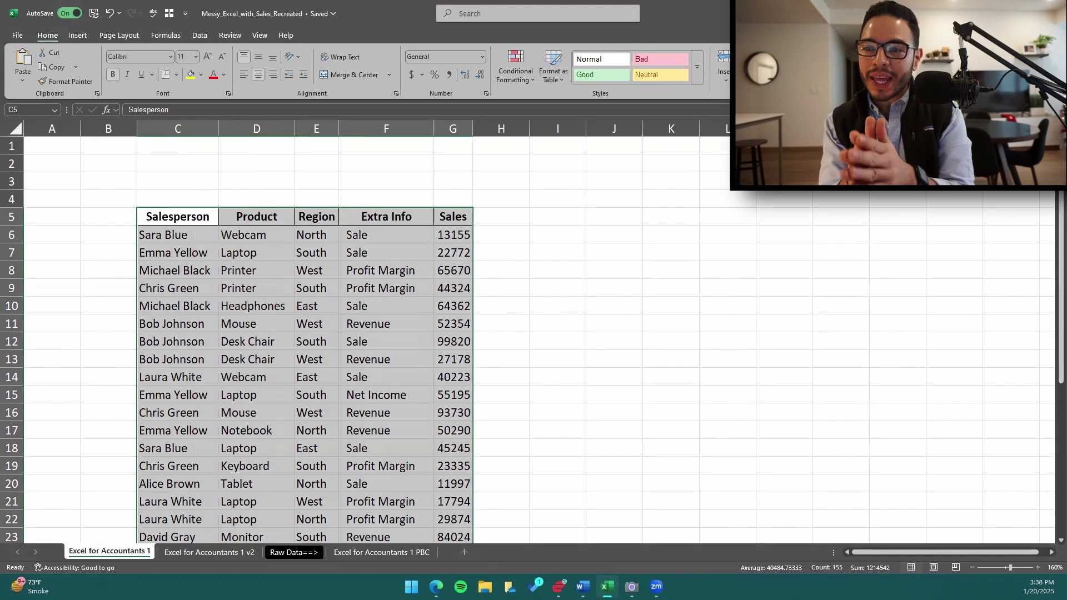
key("ctrl+z")
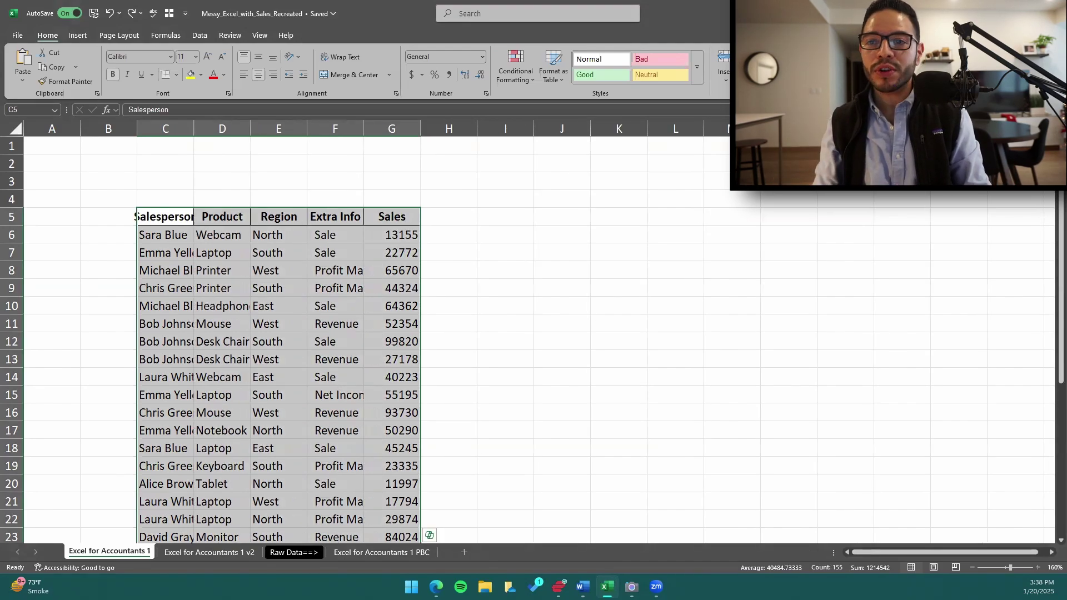
key("alt")
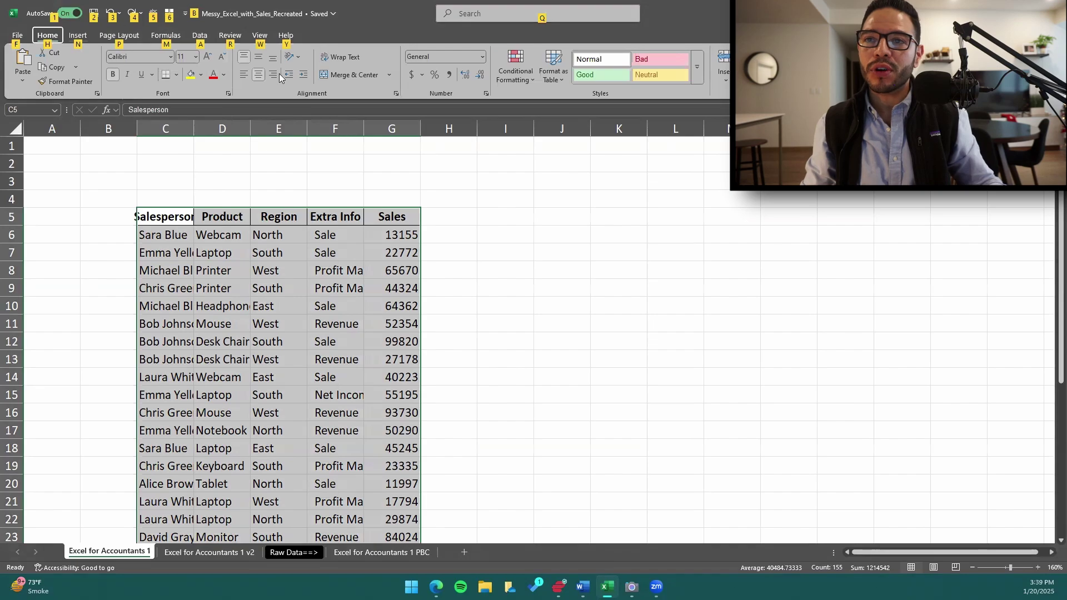
key("h")
key("j")
key("Escape")
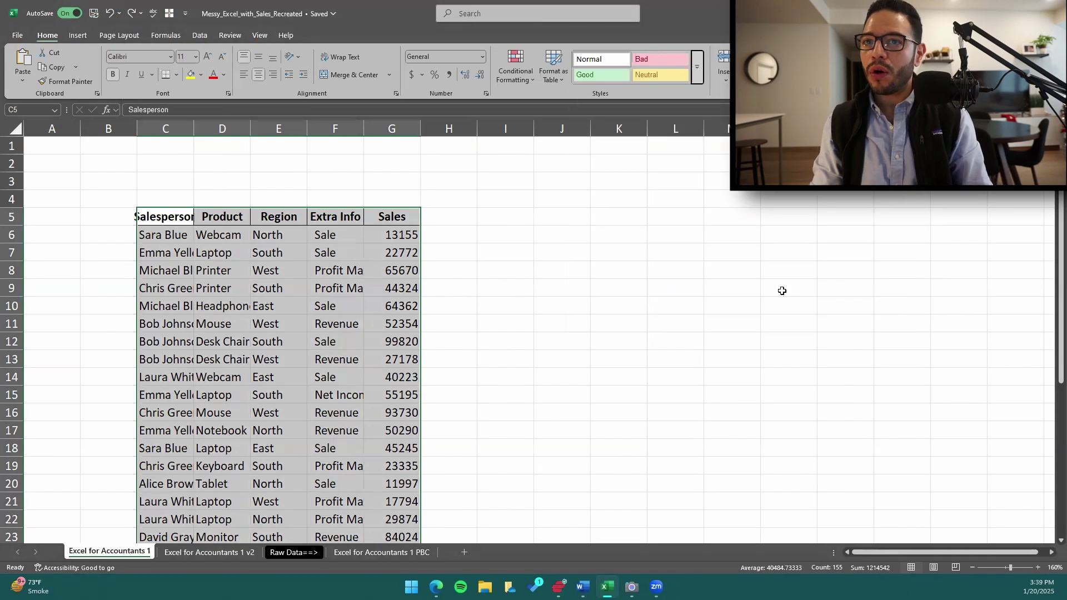
AutoFit the column widths of the selected sales table and review the resized columns down to row 35.
key("alt")
key("h")
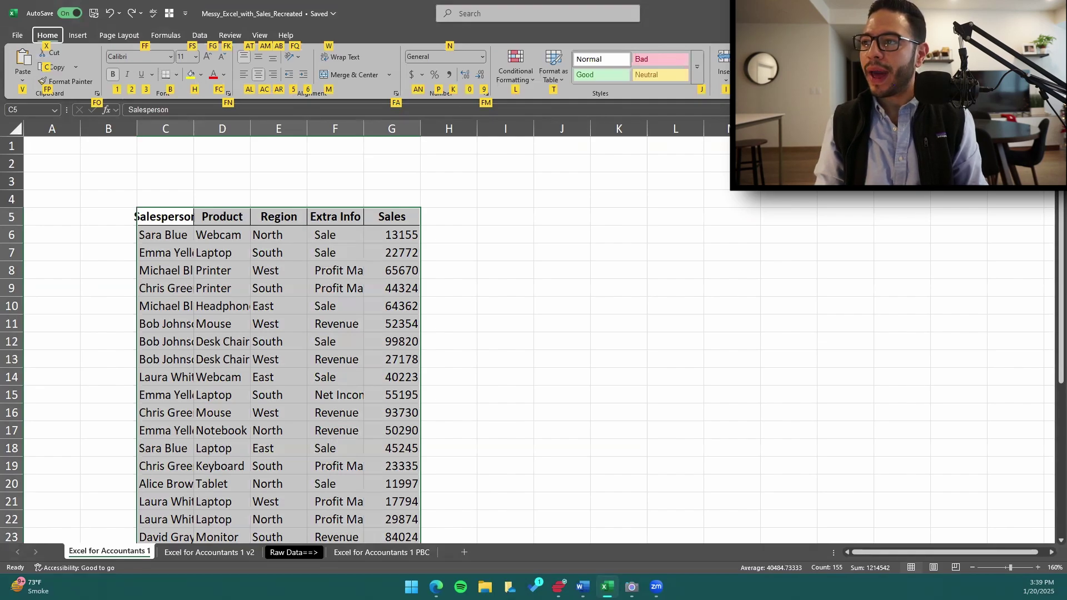
key("o")
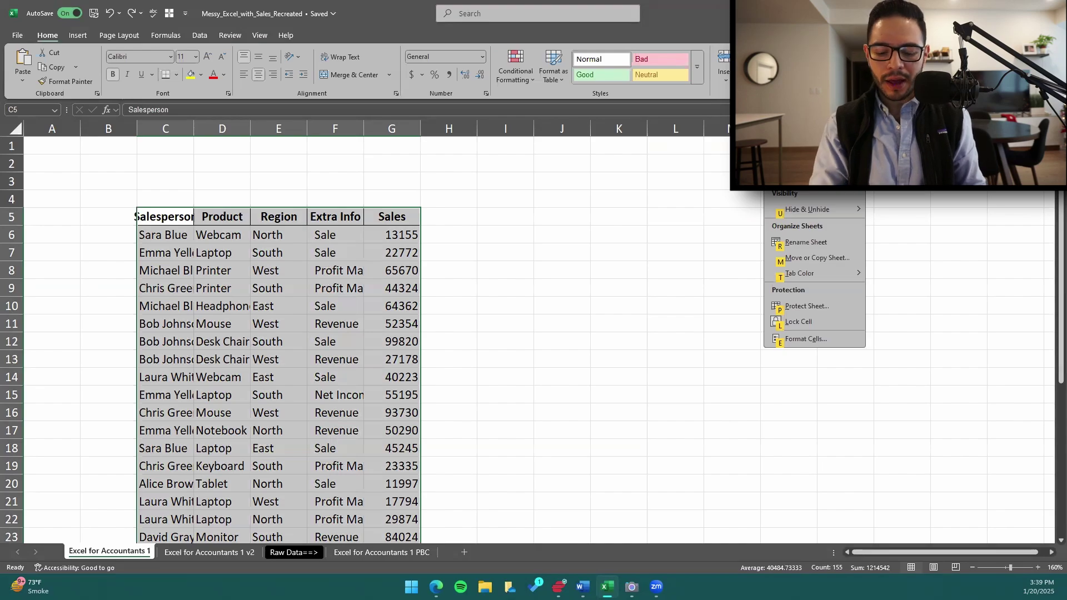
key("i")
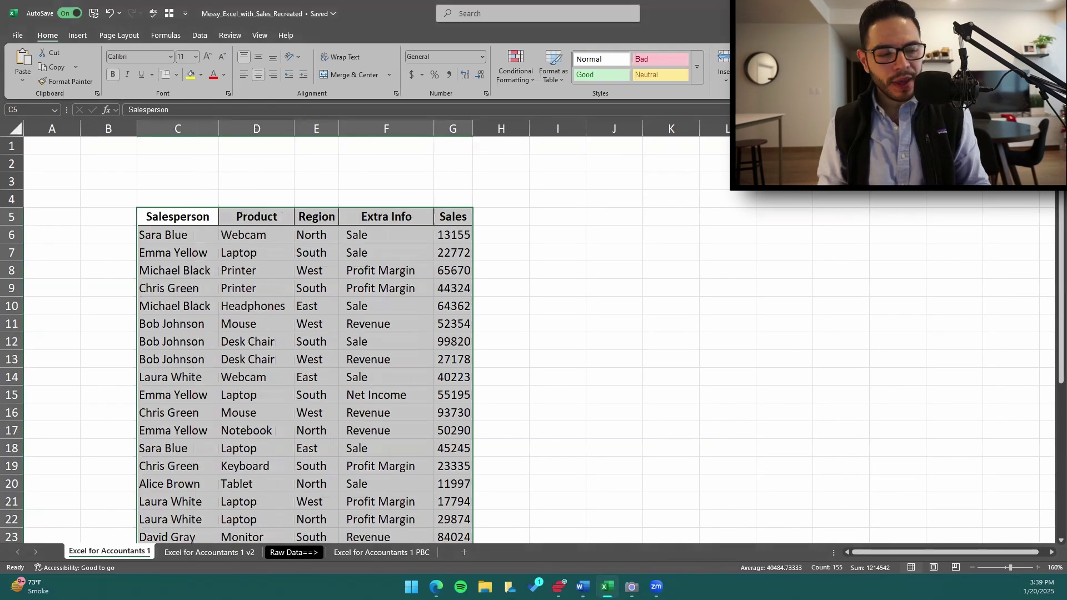
scroll(612, 358, "down", 6)
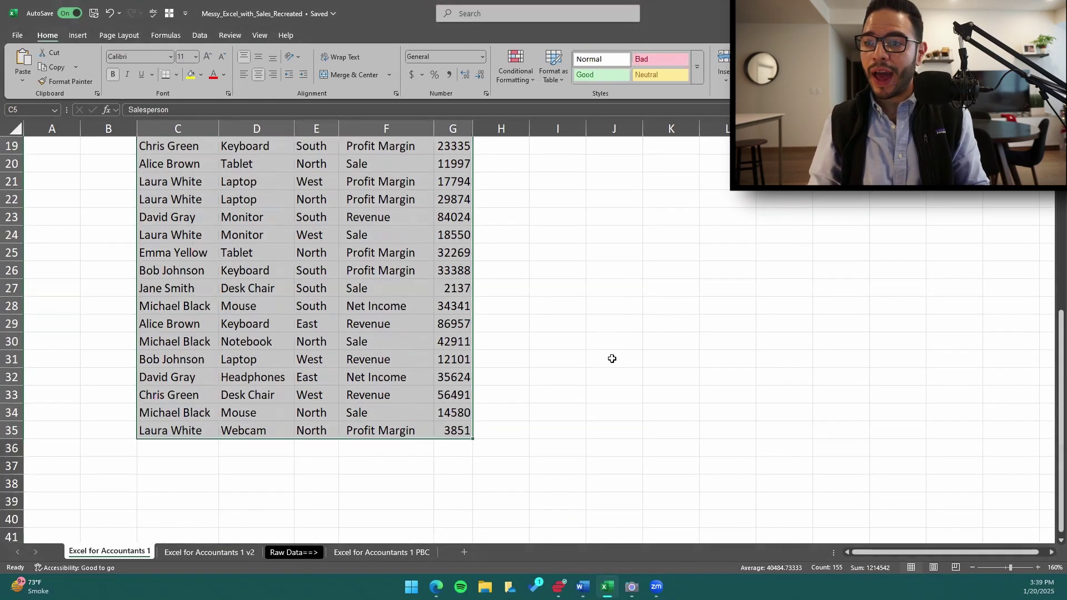
scroll(612, 359, "up", 3)
scroll(612, 358, "up", 3)
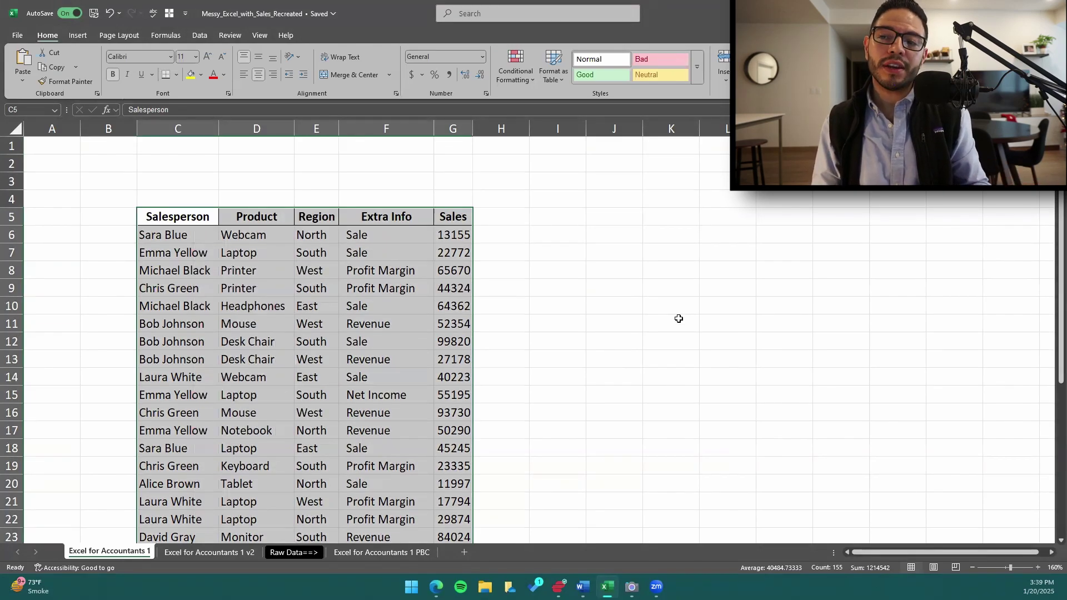
scroll(684, 328, "down", 2)
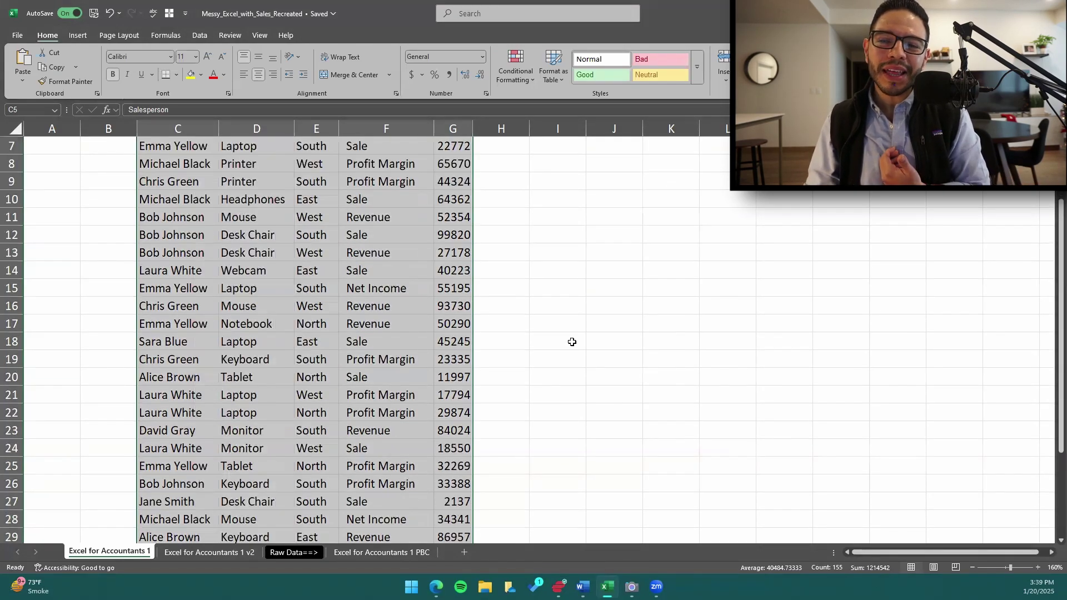
scroll(580, 340, "down", 5)
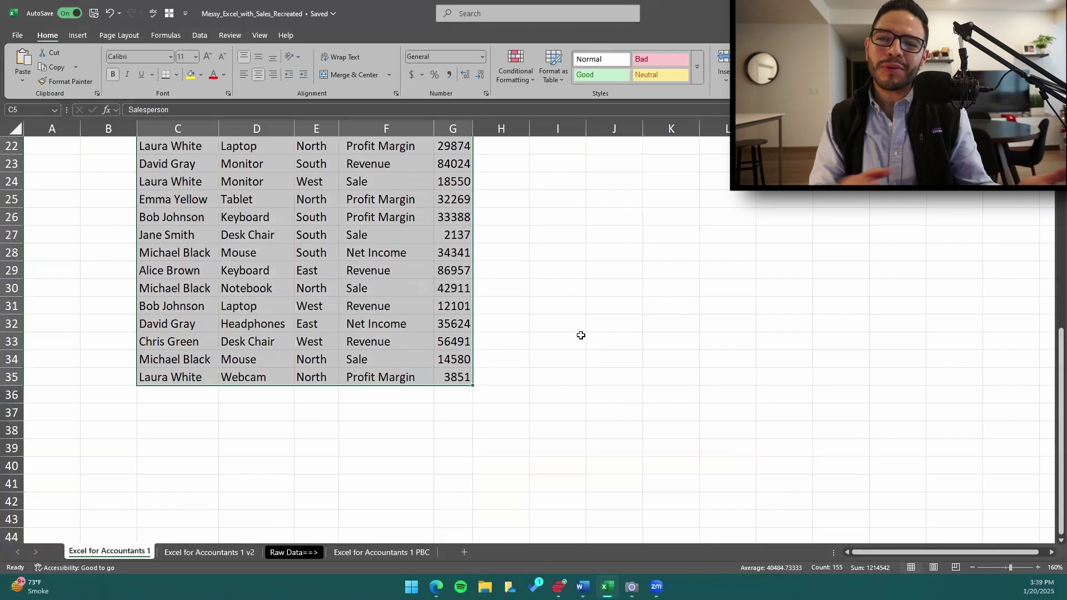
scroll(581, 335, "up", 7)
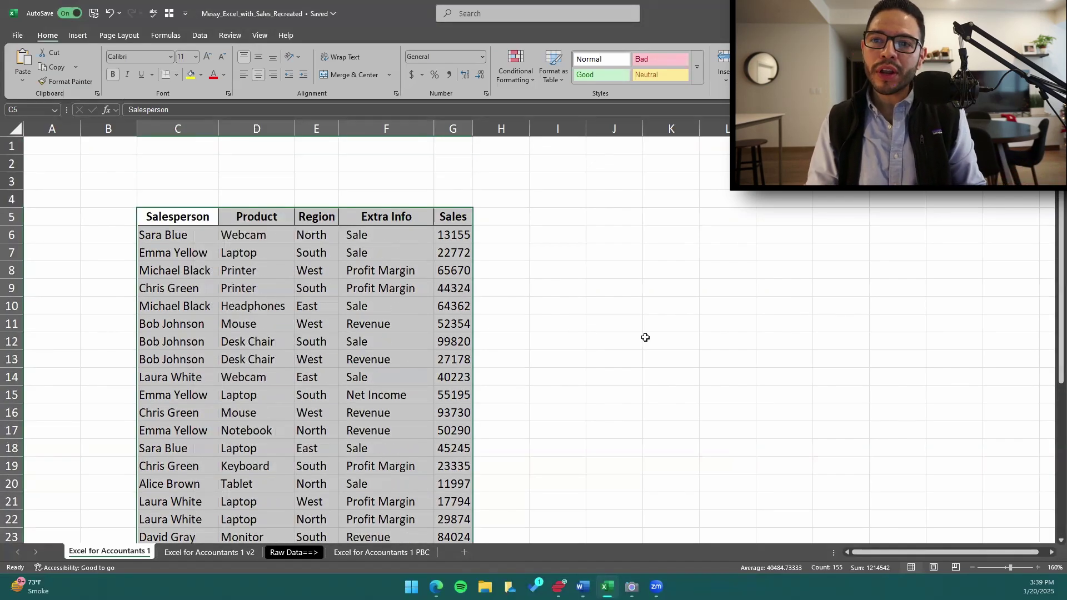
Collapse the selection to the Salesperson header cell and reselect the table from there through the last row, C5:G35.
key("Left")
key("Up")
key("Down")
key("Right")
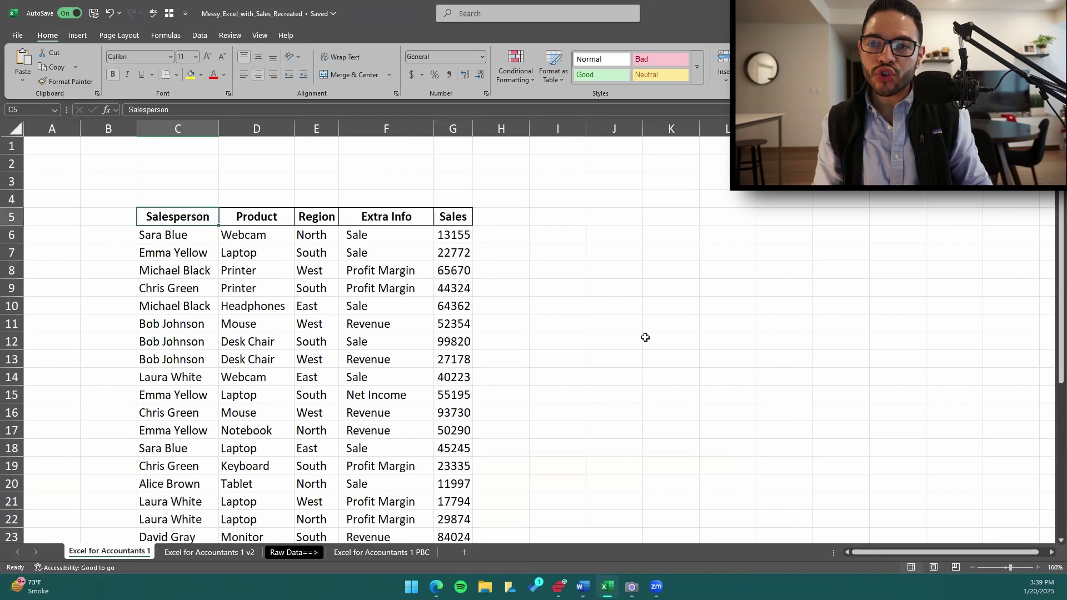
key("ctrl+shift+Right")
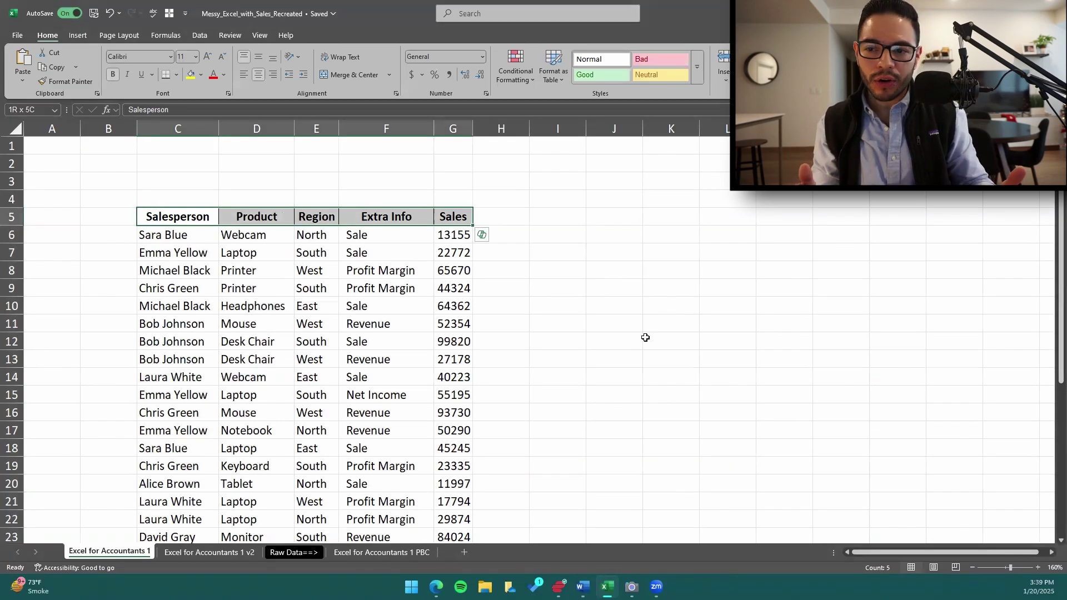
key("ctrl+shift+Down")
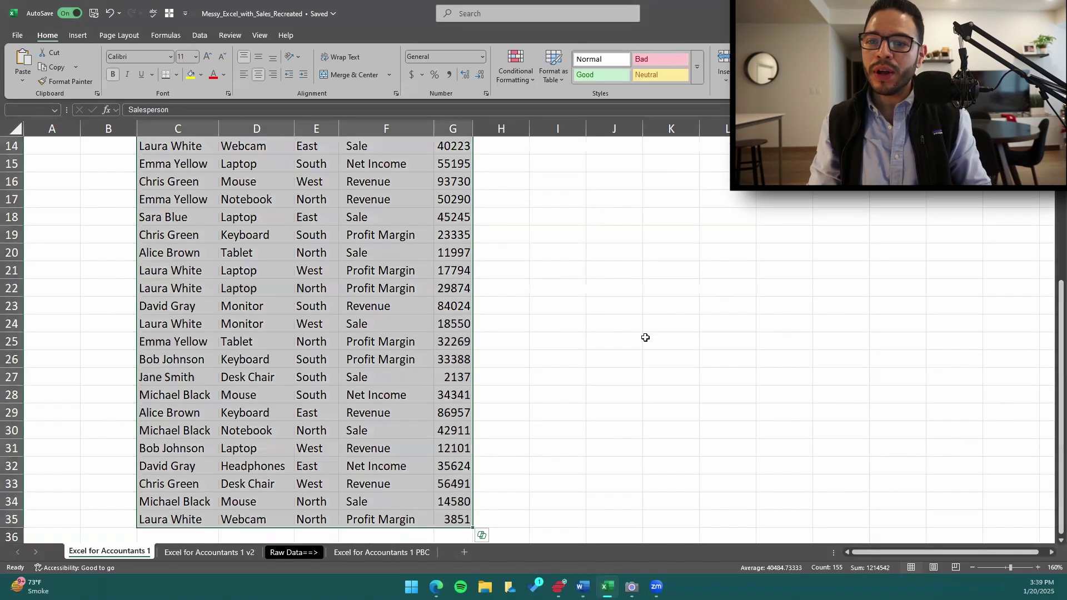
scroll(622, 387, "up", 4)
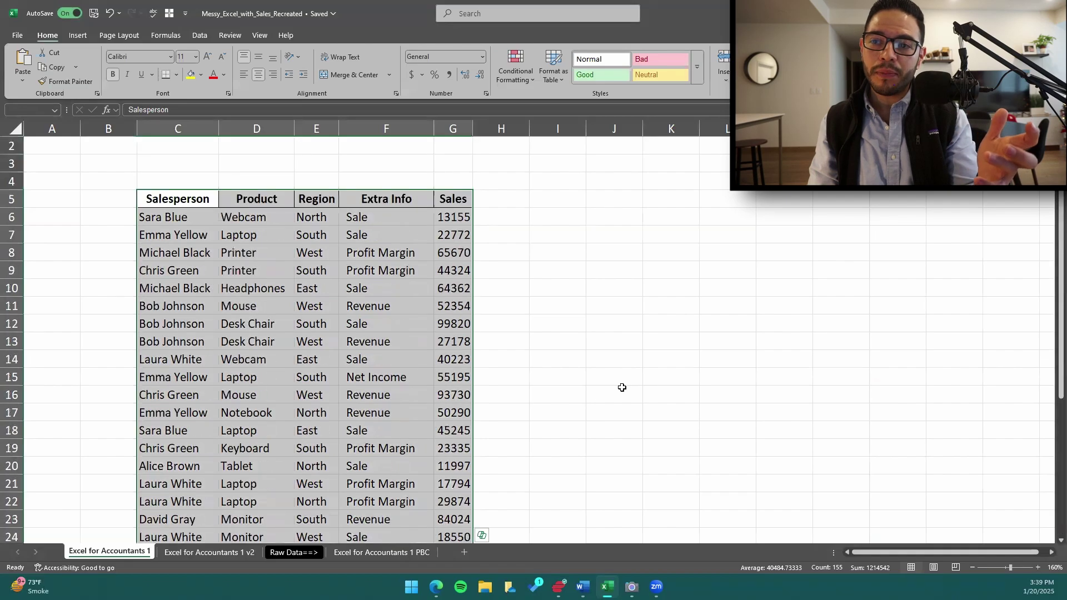
scroll(622, 387, "up", 1)
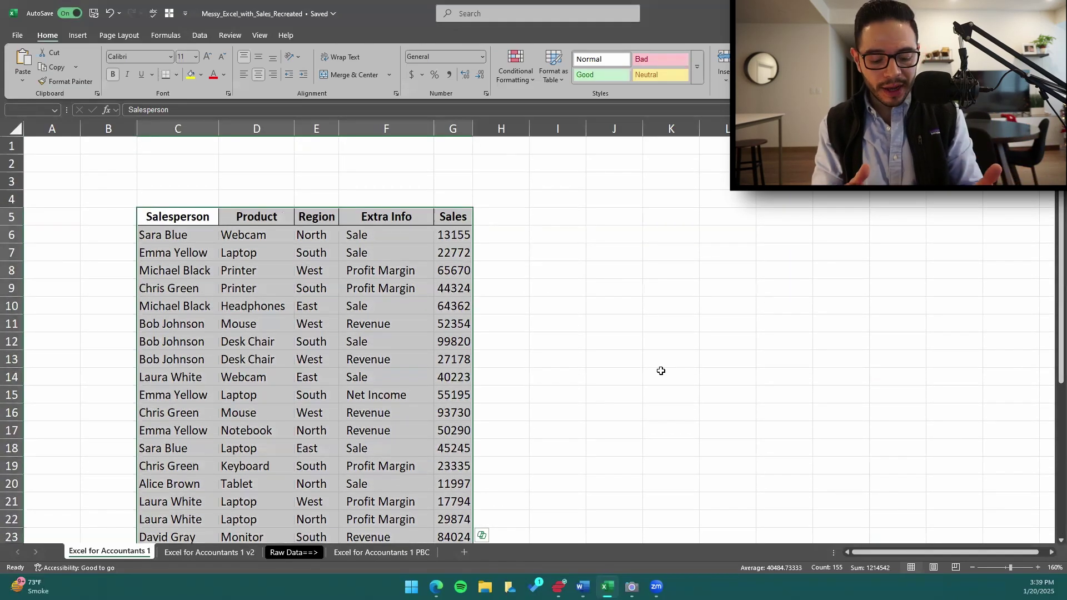
Toggle the Center alignment setting on the selected sales table C5:G35.
key("alt")
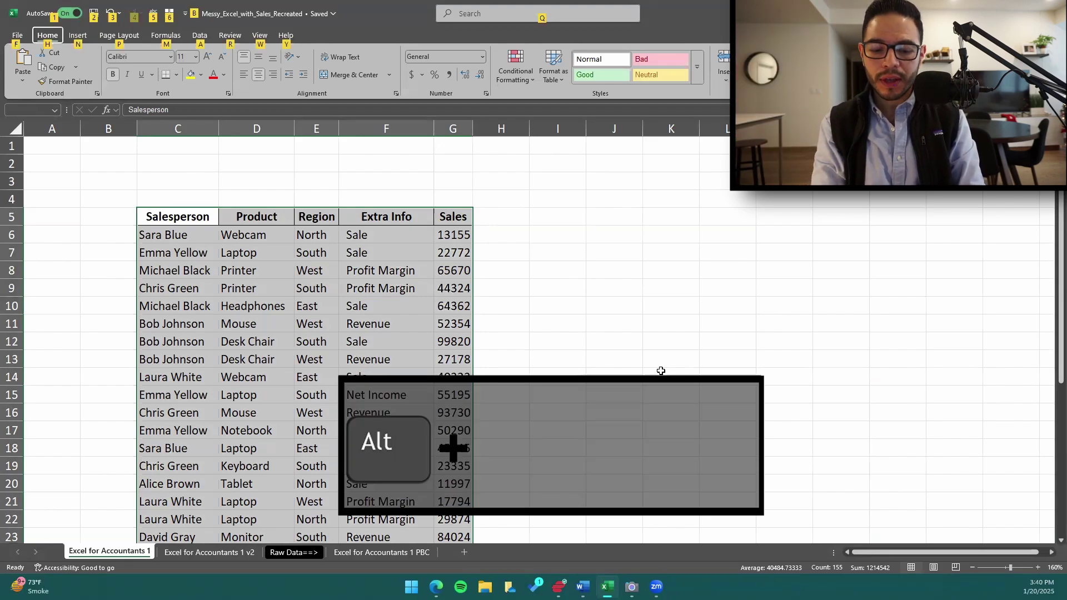
key("h")
key("a")
key("c")
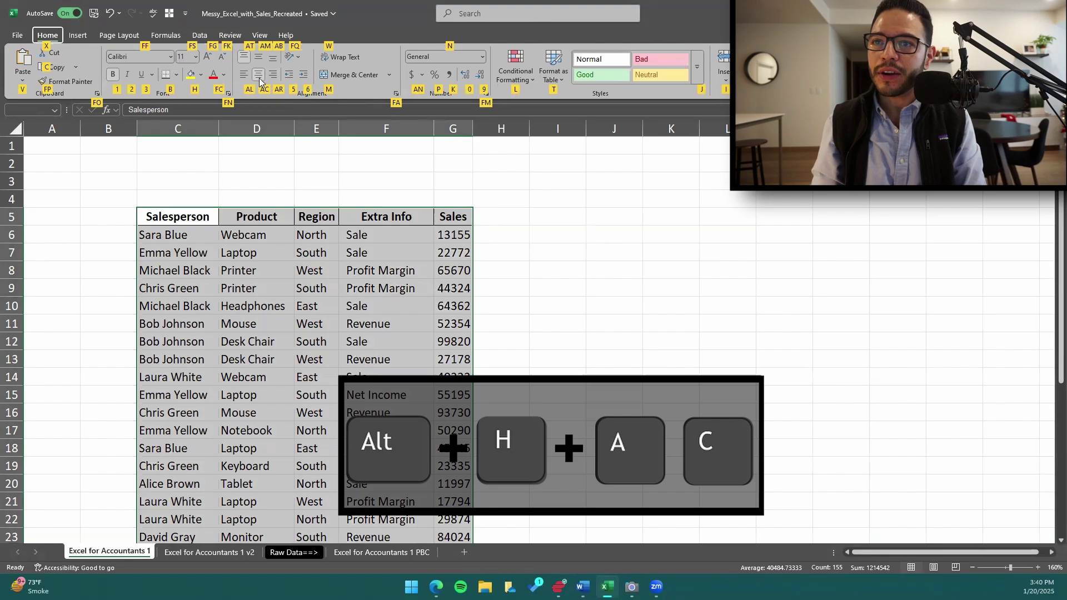
key("Escape")
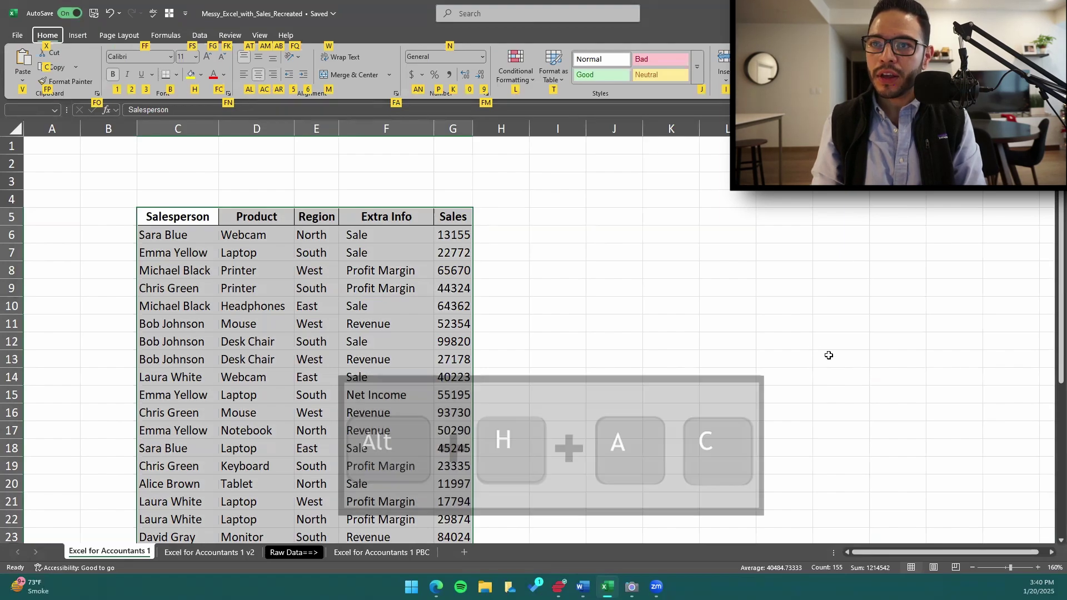
key("ctrl+z")
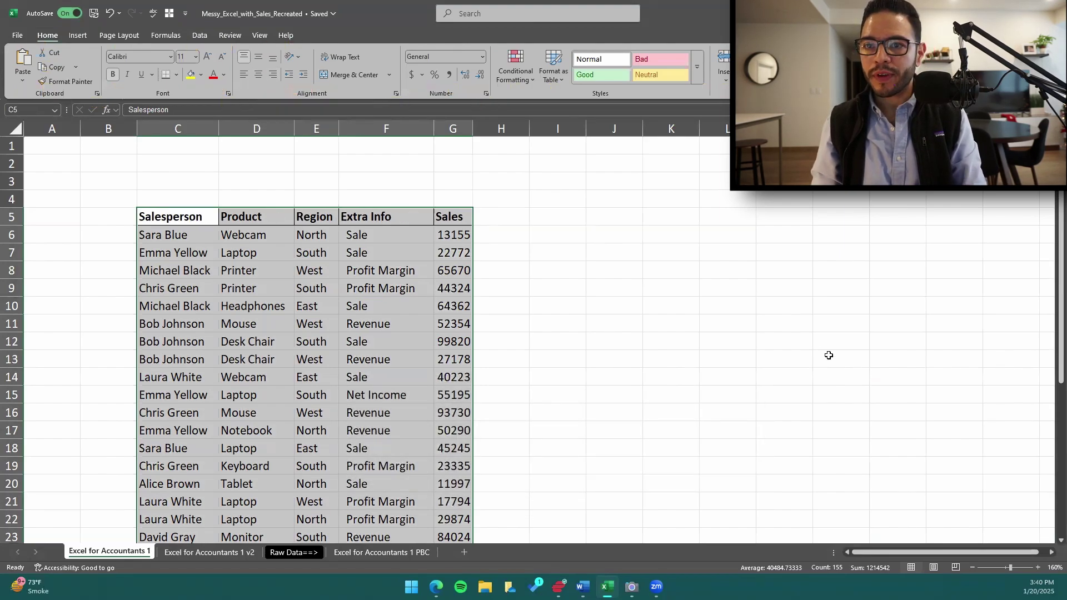
Center all headers and data horizontally in the selected sales table.
key("alt")
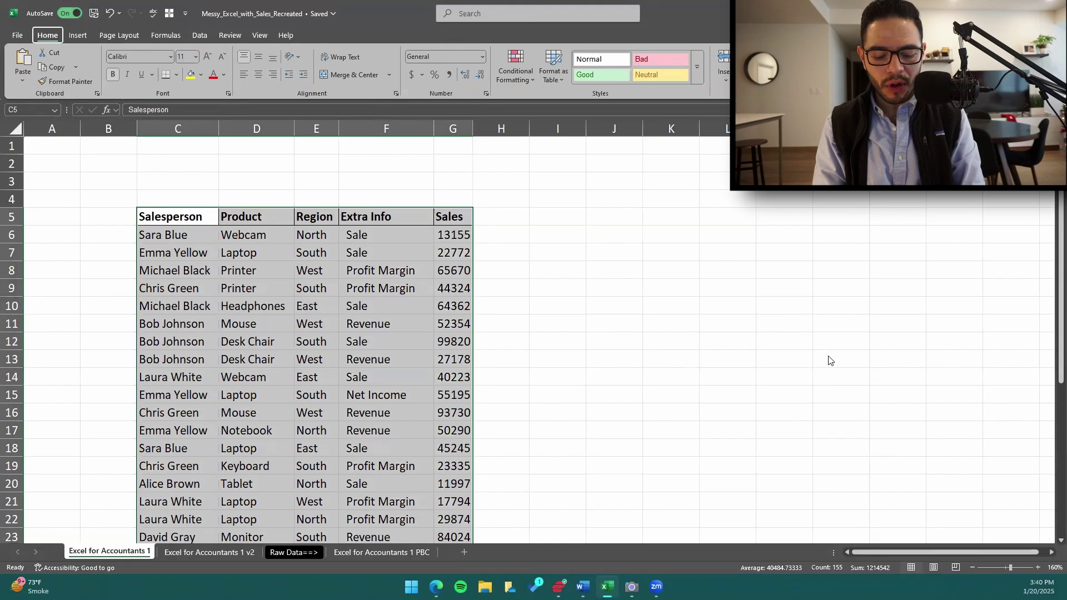
key("h")
key("a")
key("c")
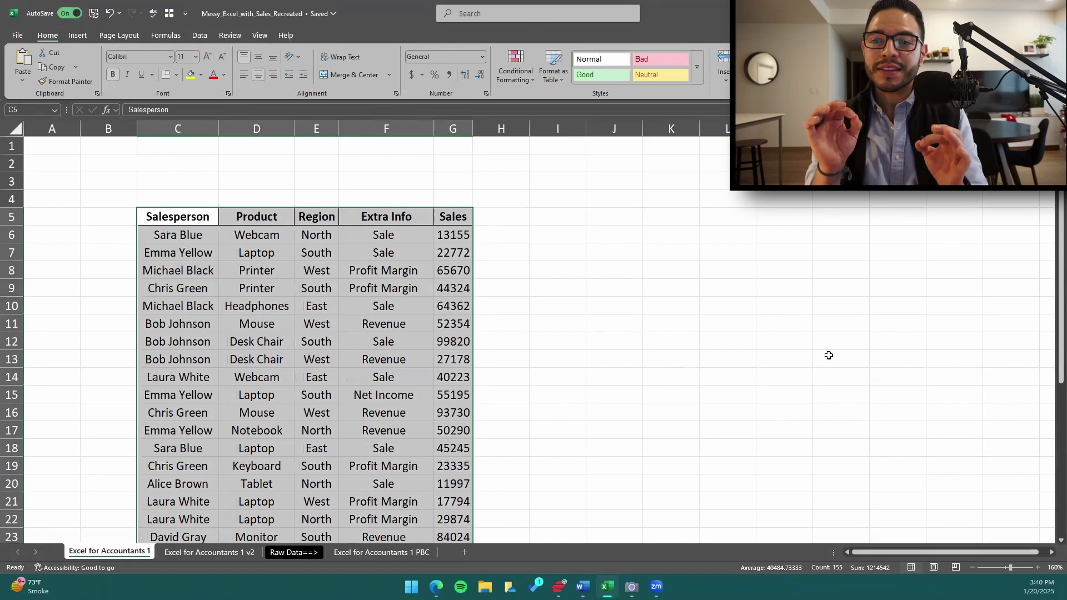
Undo the alignment changes and the column AutoFit on the sales table.
key("ctrl+q")
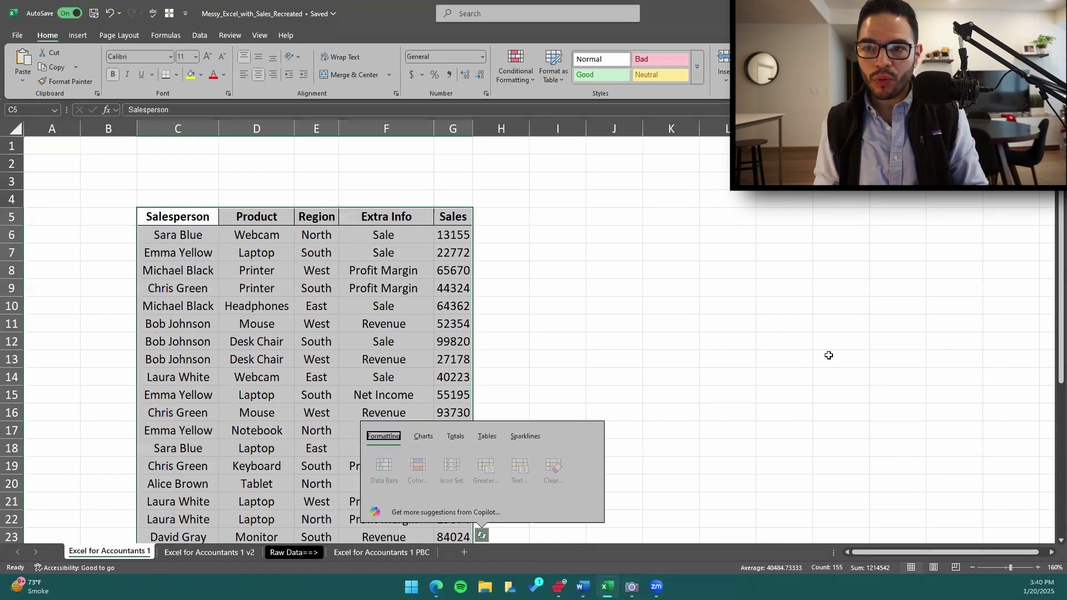
key("Escape")
key("ctrl+z")
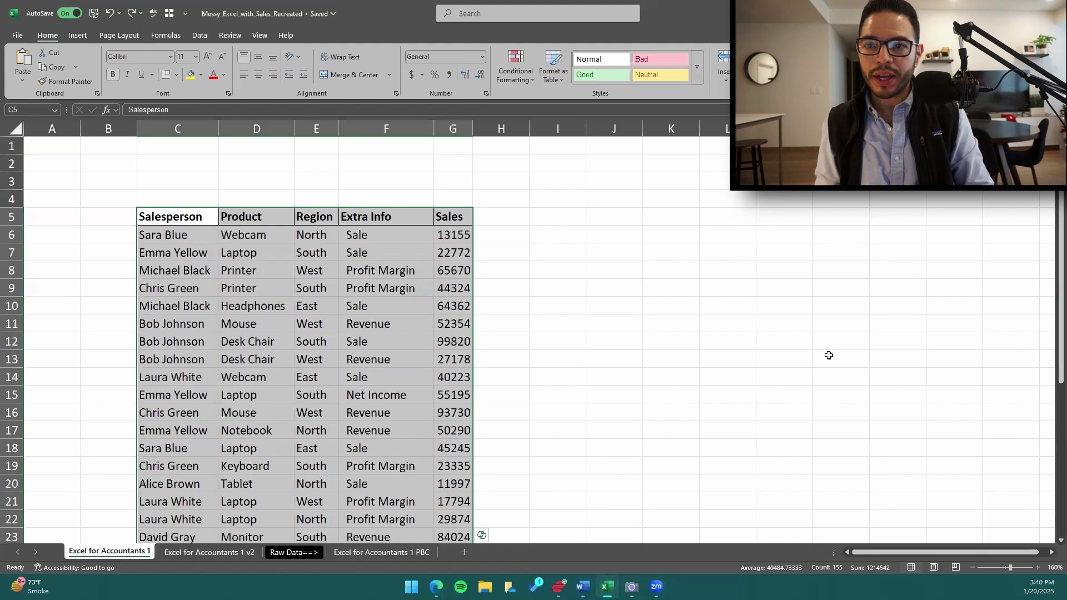
key("ctrl+z")
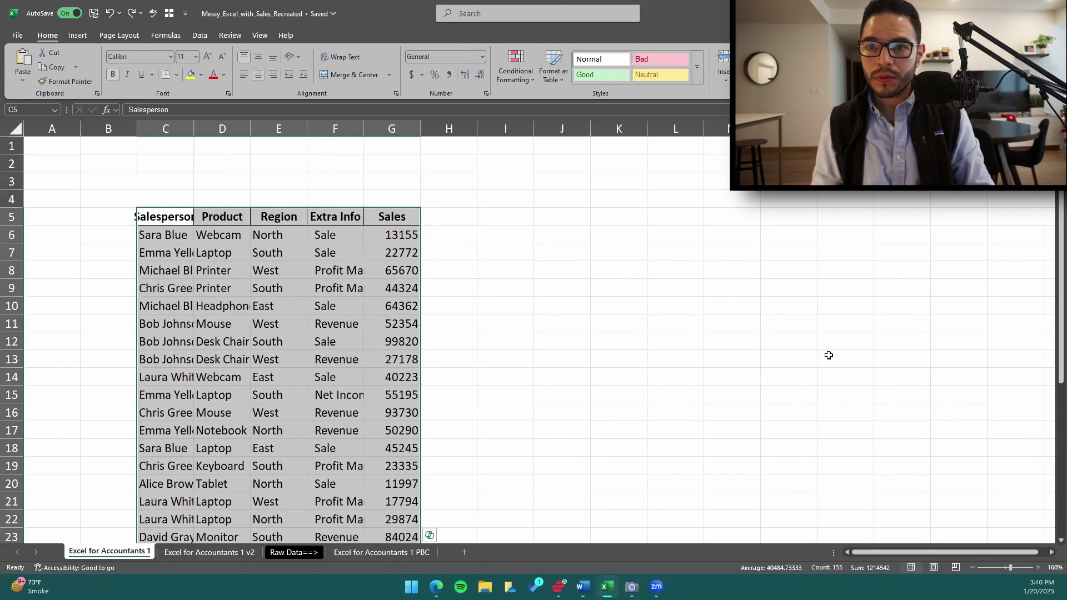
Select the sales table C5:G35 down to its last row and AutoFit its column widths.
key("ctrl+shift+Right")
key("ctrl+shift+Down")
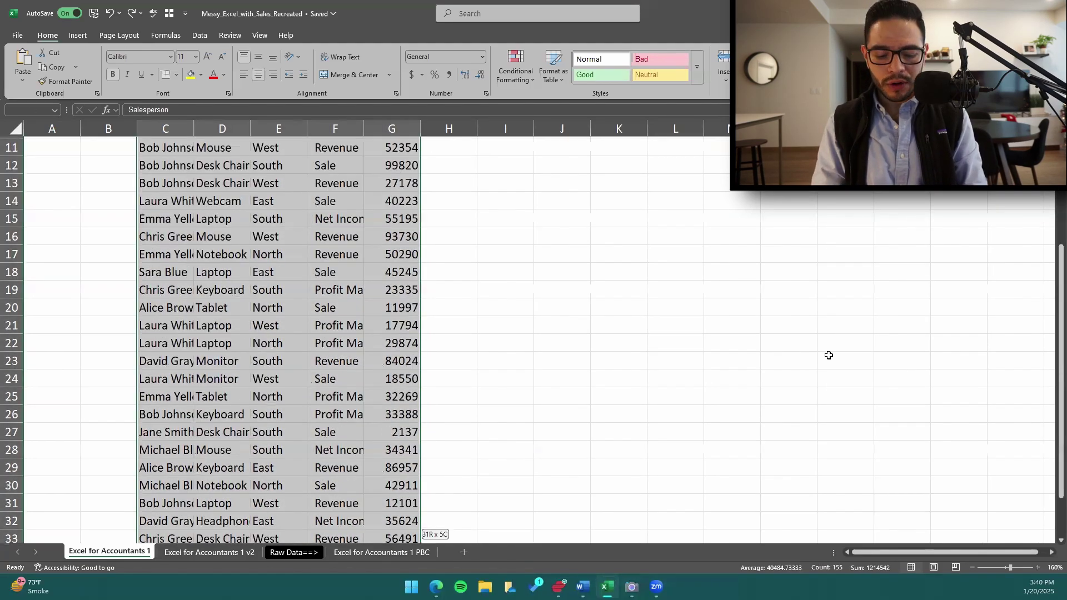
scroll(829, 355, "down", 1)
key("alt+h")
key("o")
key("i")
scroll(828, 355, "up", 4)
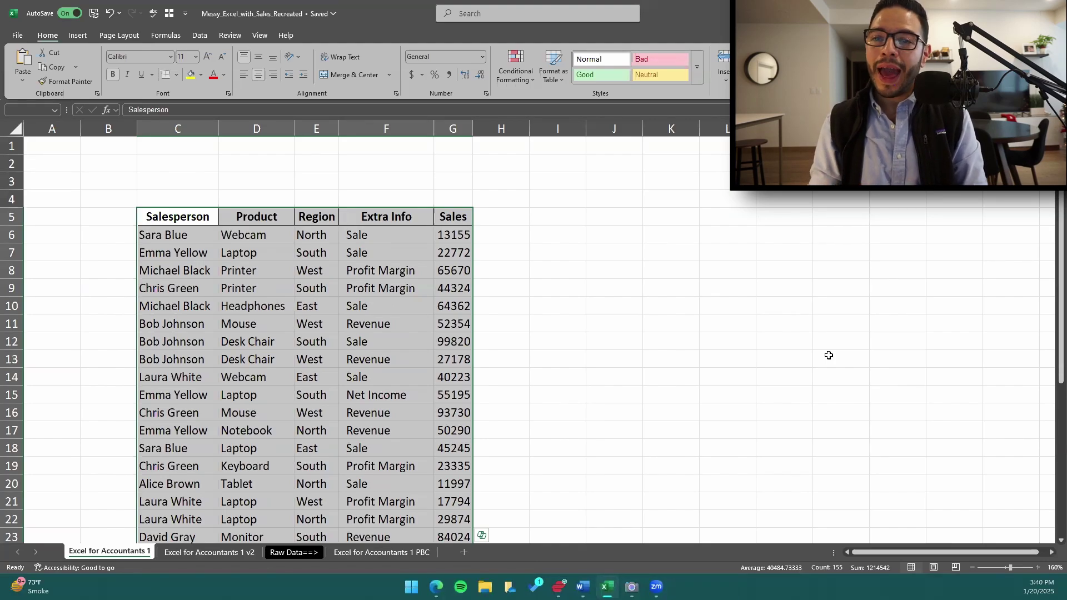
Shrink the selection back to the Salesperson header cell, and extend it again over the full table C5:G35.
key("ctrl+shift+Up")
key("ctrl+shift+Left")
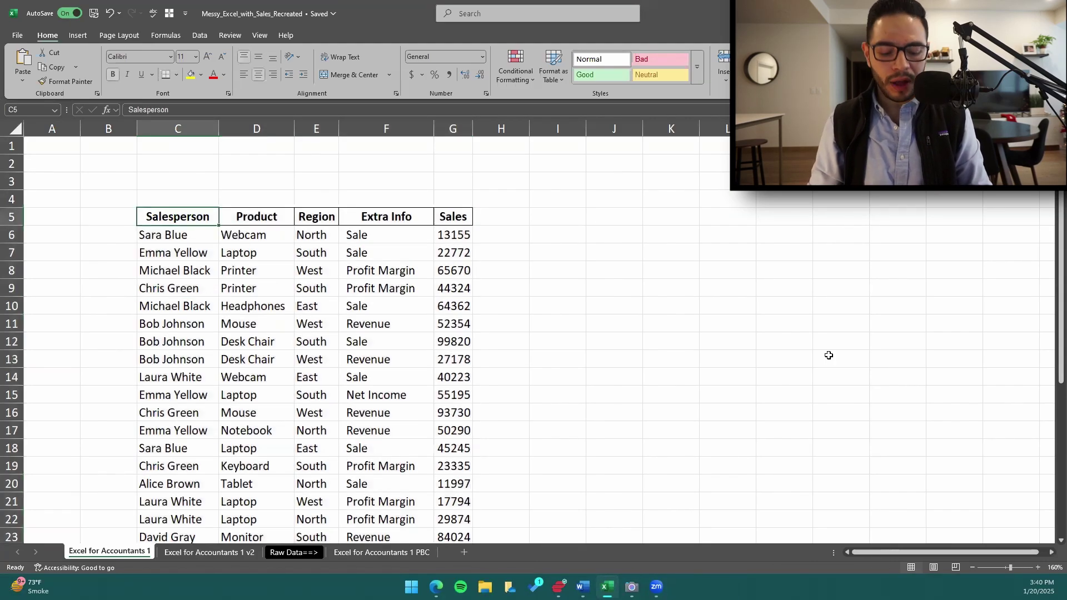
key("ctrl+shift+Right")
key("ctrl+shift+Down")
scroll(817, 353, "down", 2)
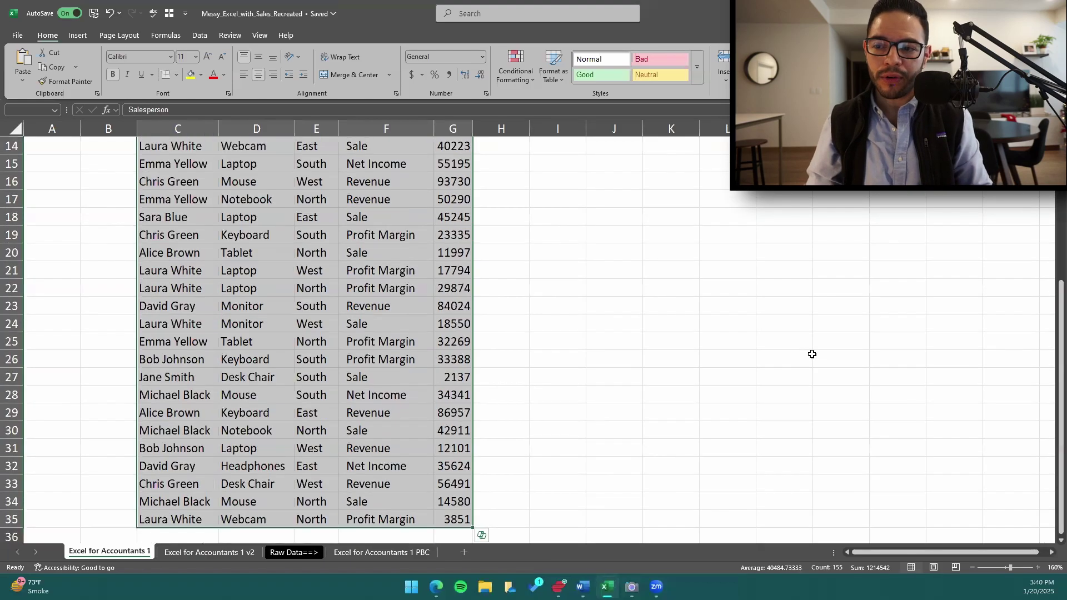
scroll(723, 383, "up", 2)
scroll(723, 375, "up", 3)
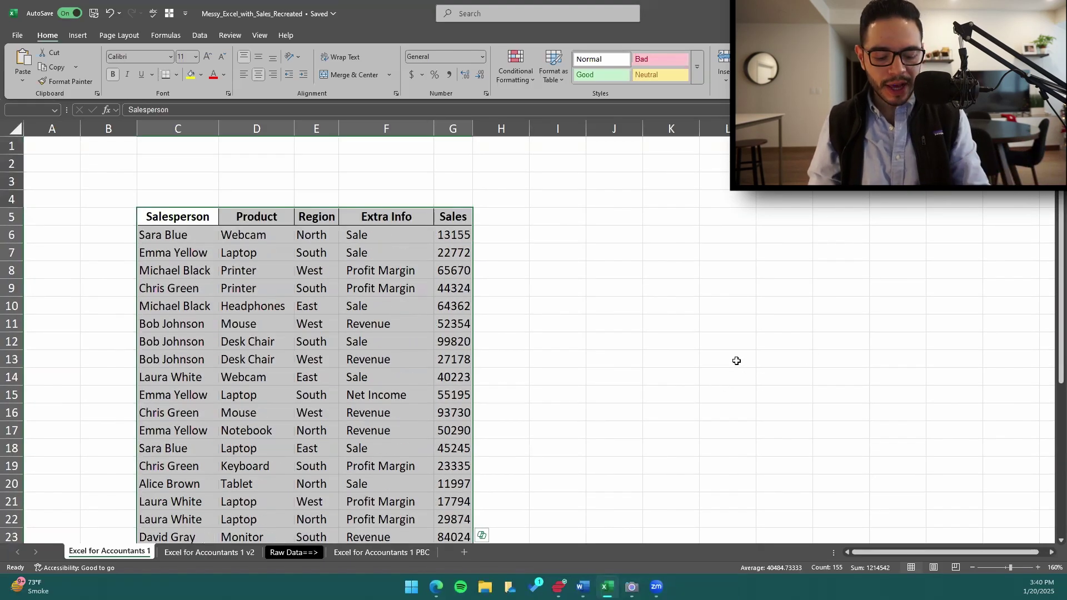
Left-align all headers and data in the selected sales table C5:G35.
key("alt")
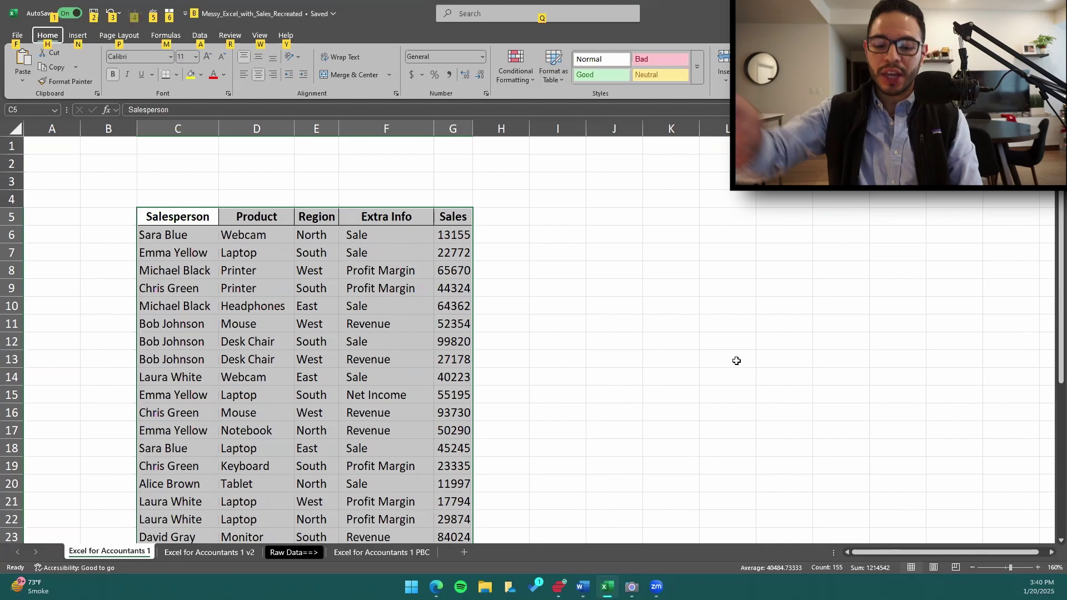
key("Escape")
key("alt+h")
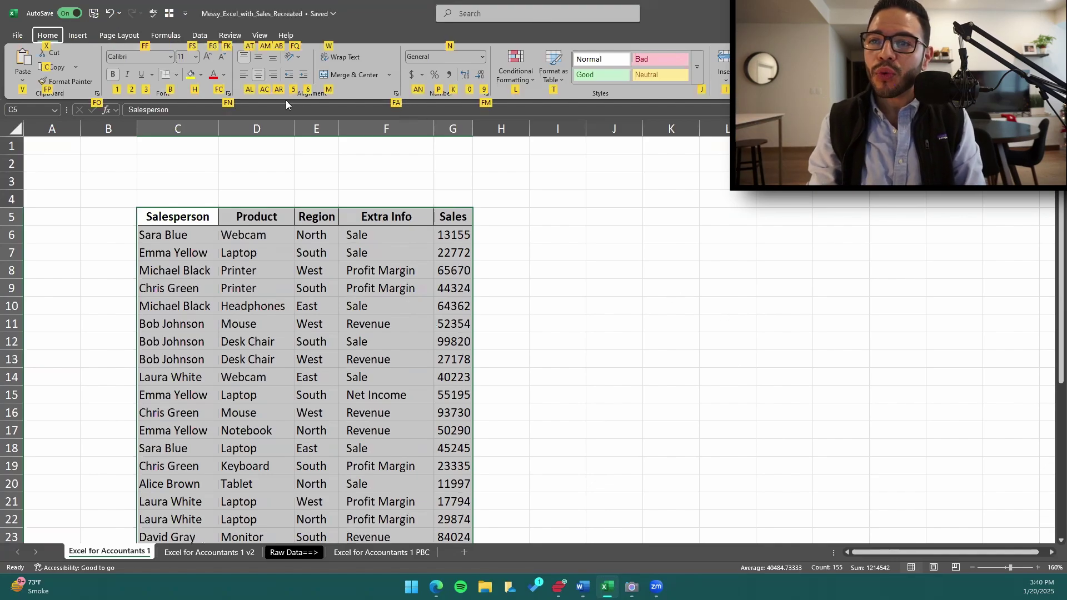
key("a")
key("l")
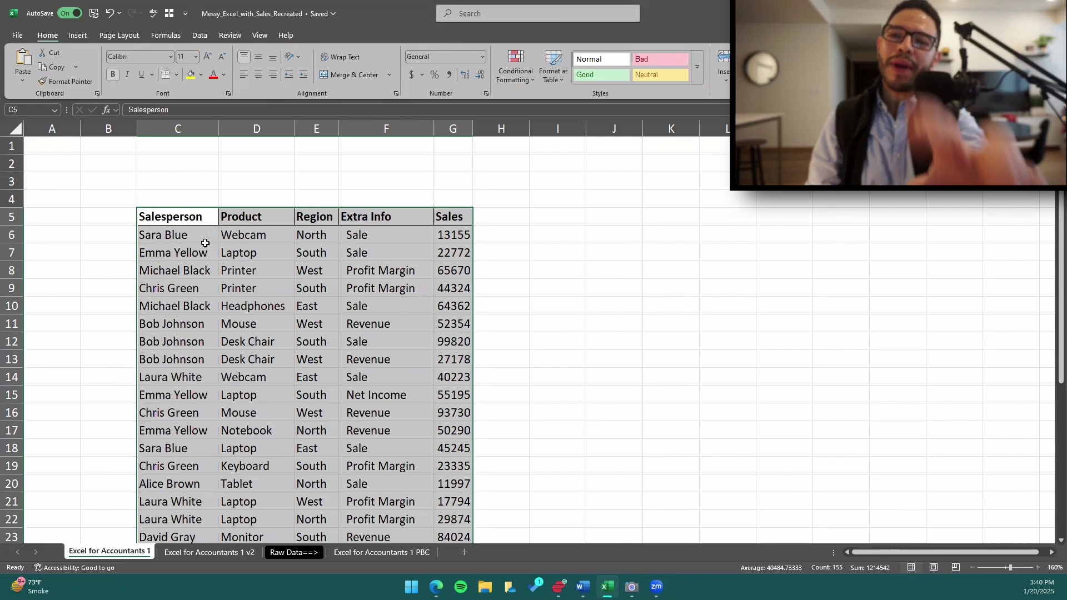
scroll(214, 307, "down", 4)
scroll(214, 312, "up", 4)
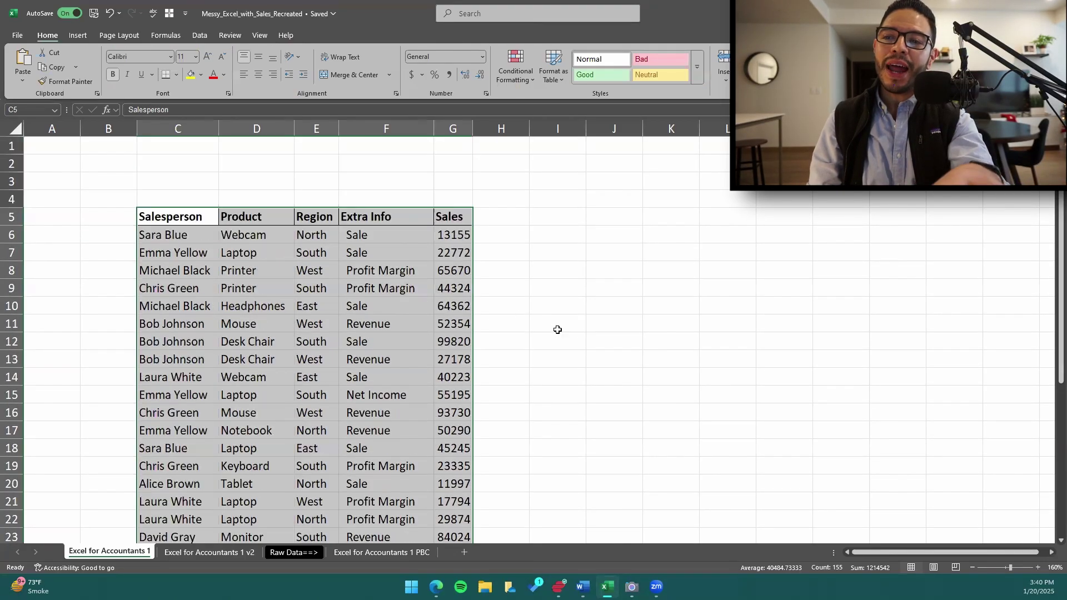
Center the headers and data of the selected sales table C5:G35 horizontally.
key("alt+h")
key("a")
key("c")
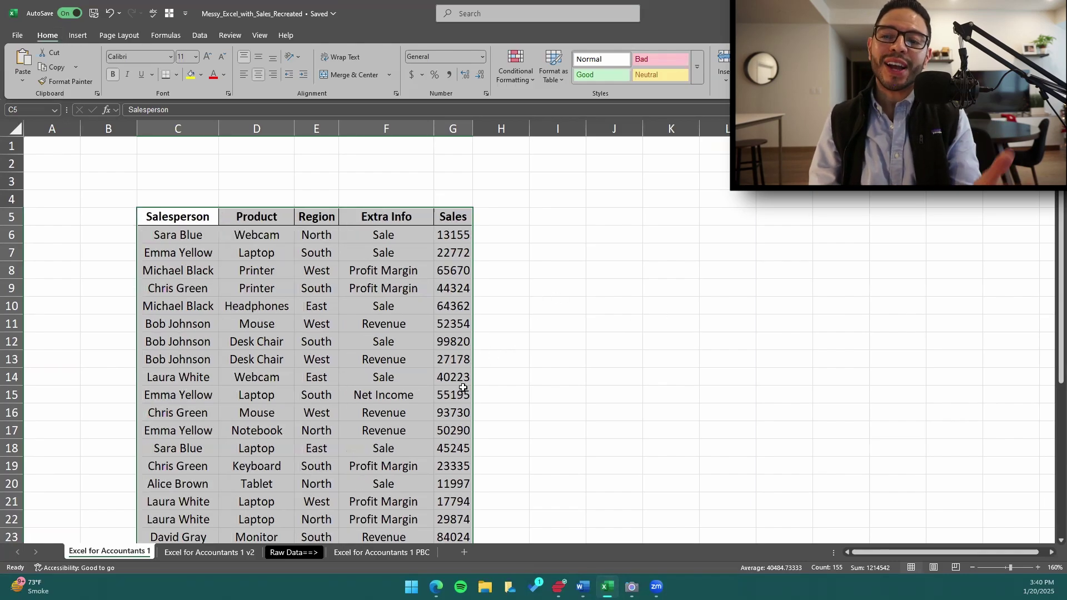
scroll(470, 384, "down", 5)
scroll(473, 383, "up", 5)
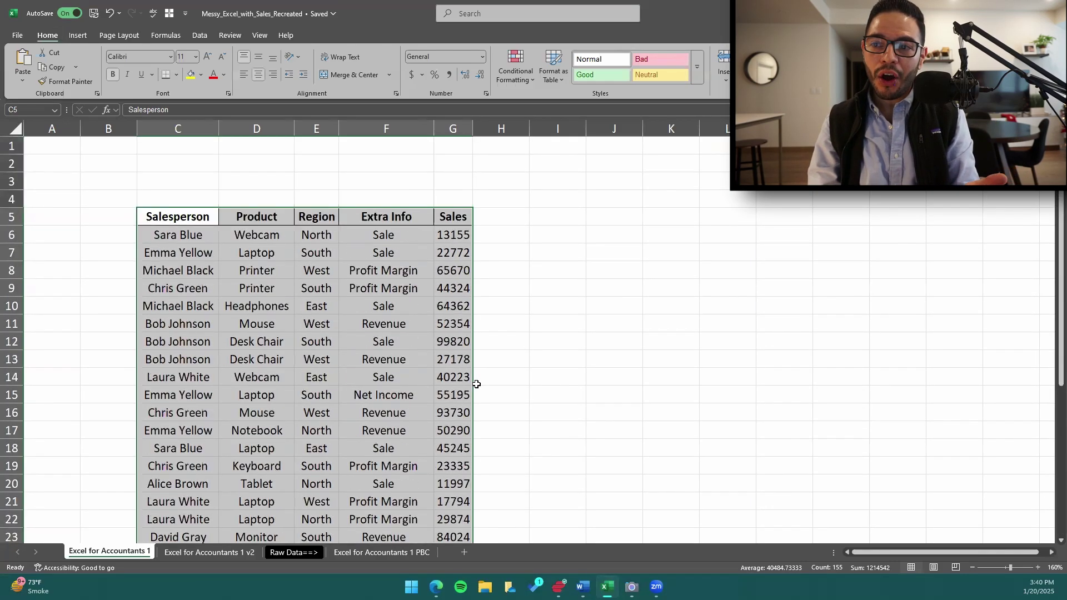
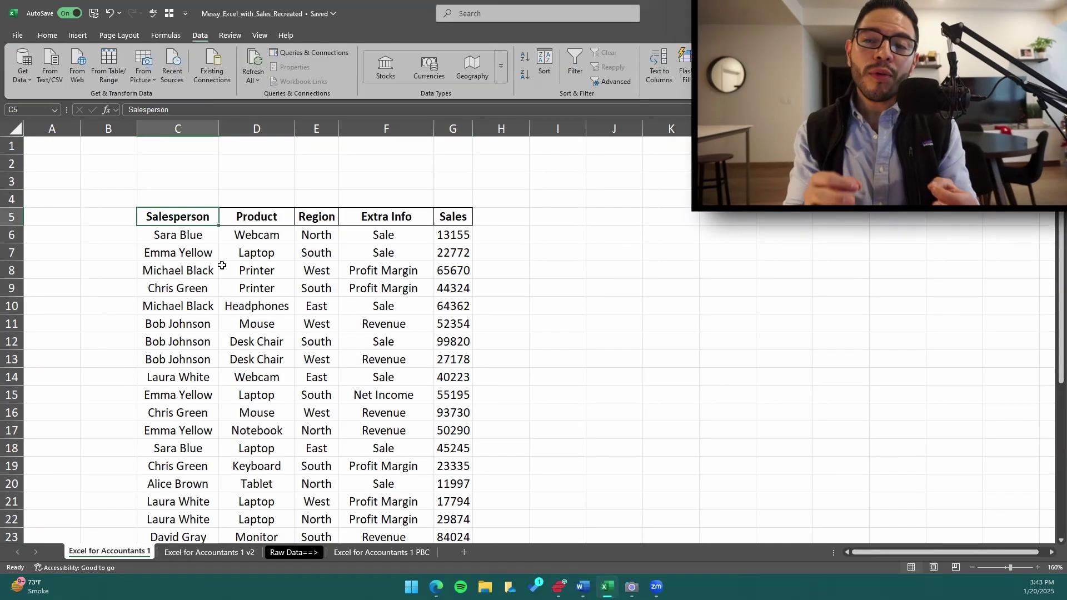
scroll(267, 278, "down", 3)
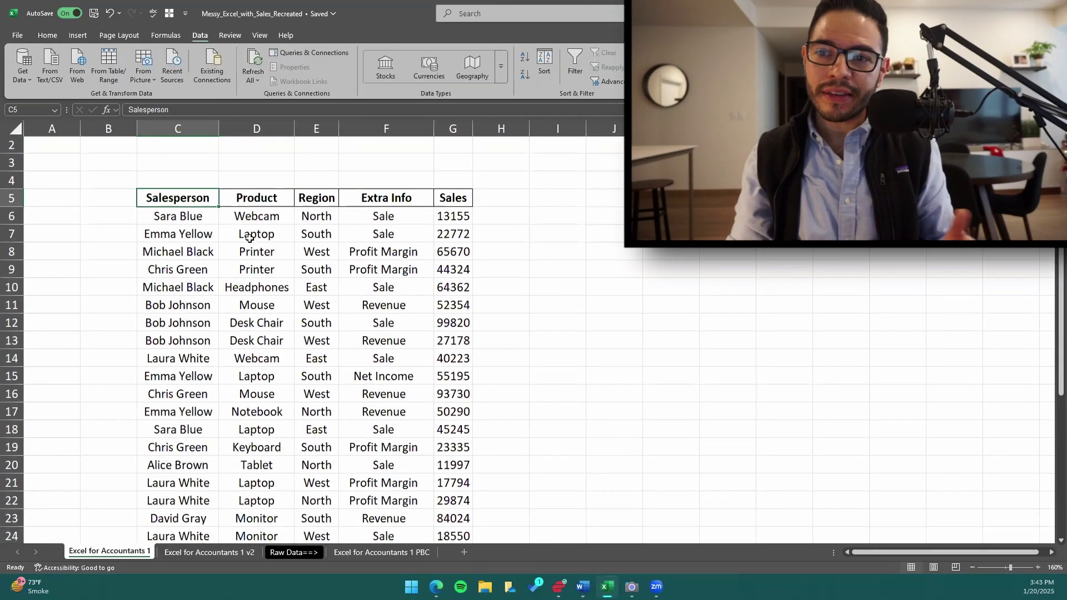
scroll(278, 287, "up", 3)
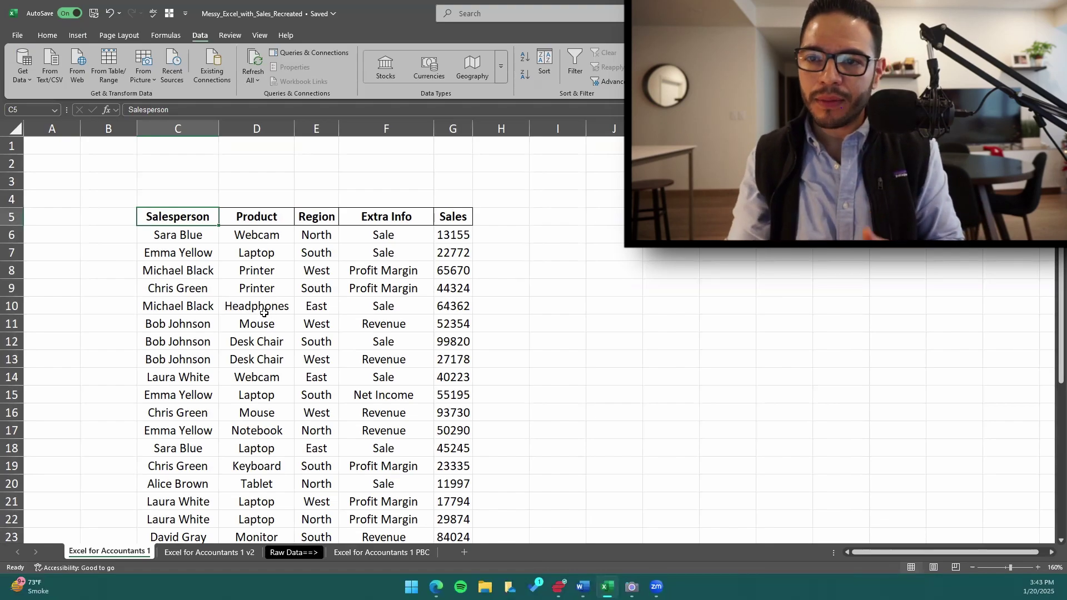
scroll(183, 289, "down", 6)
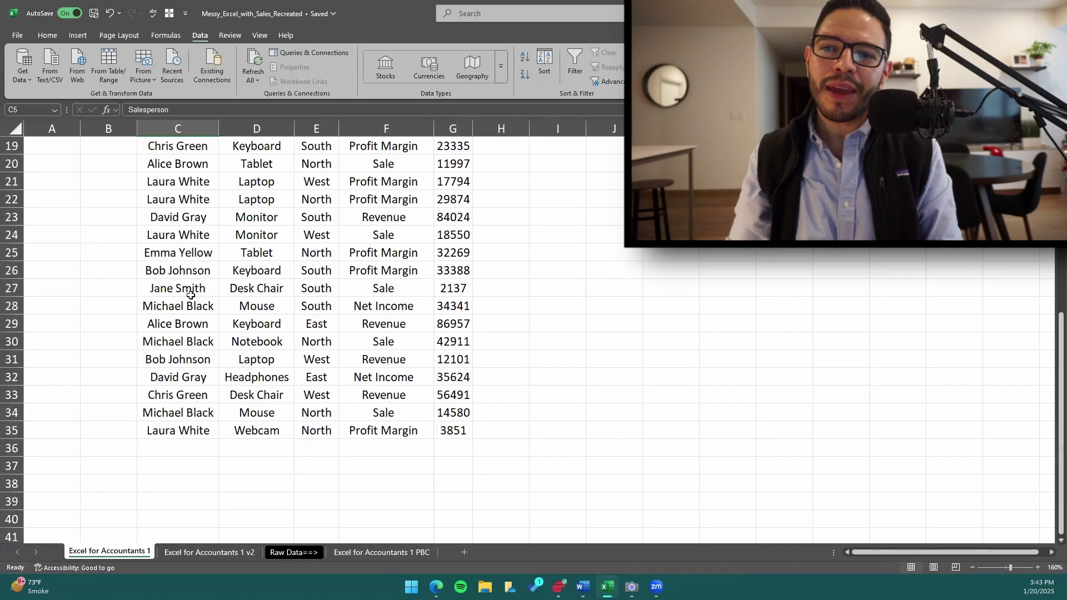
scroll(189, 303, "up", 2)
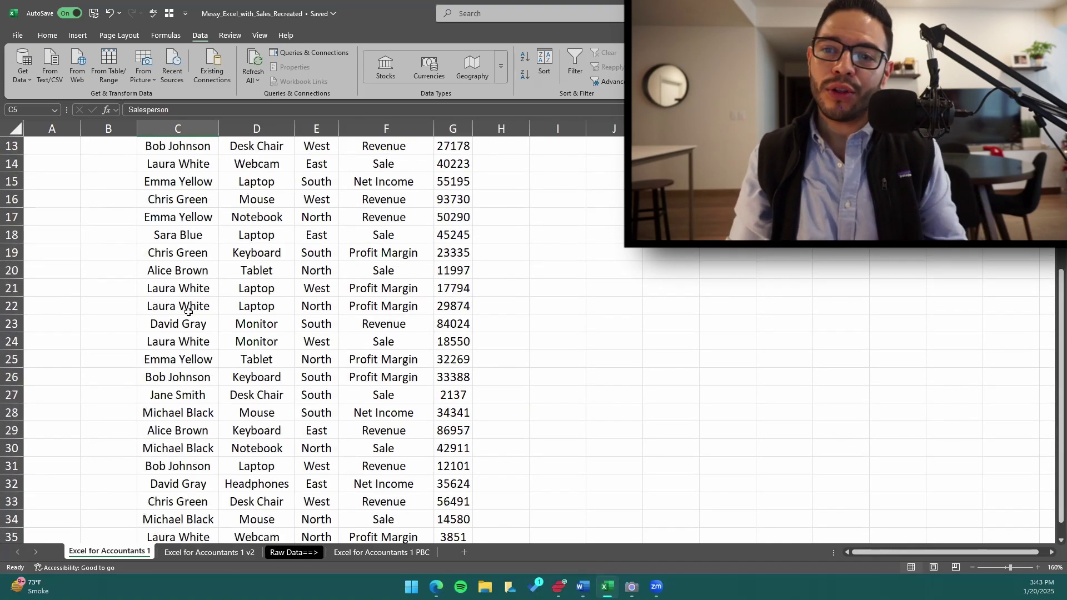
scroll(188, 312, "up", 2)
scroll(201, 301, "up", 2)
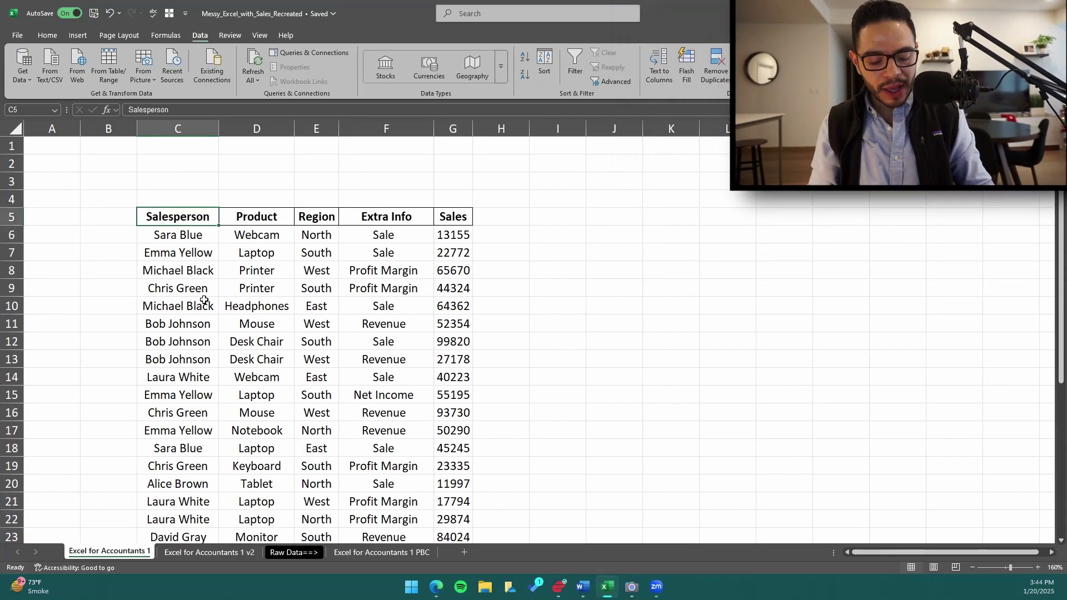
Select the Salesperson column from its header down to the last data row, and move on to the Product header.
key("ctrl+shift+Down")
scroll(259, 320, "up", 5)
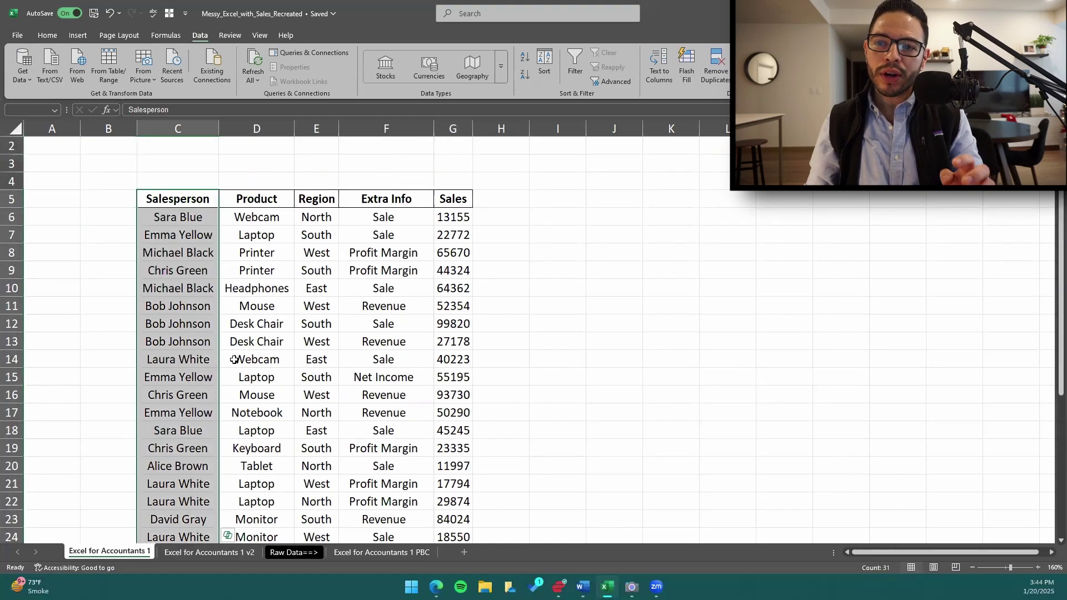
key("Right")
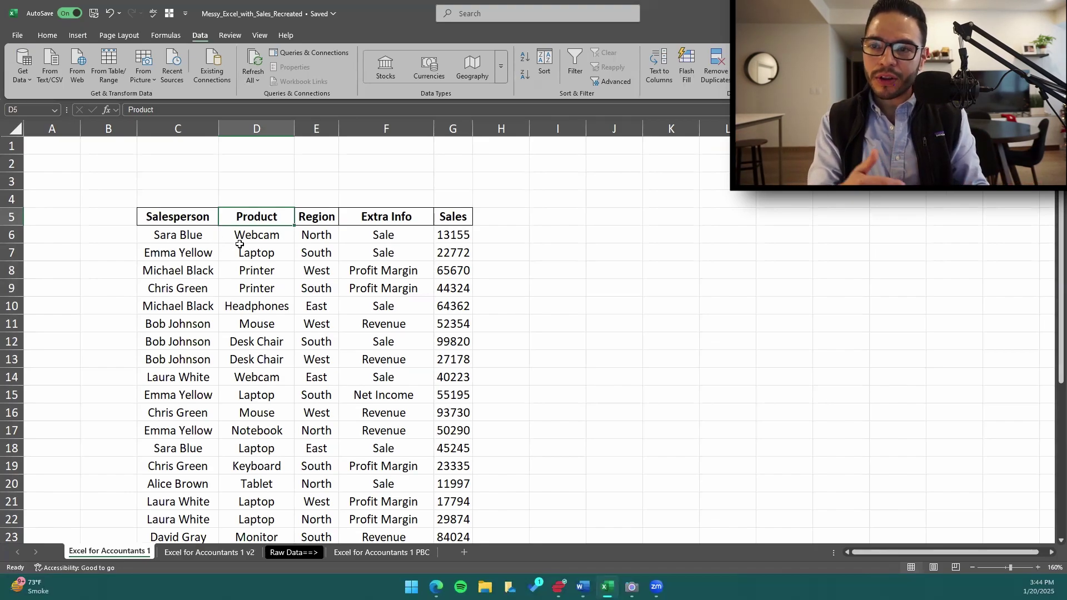
Insert three blank columns between the Salesperson and Product columns.
scroll(239, 244, "down", 1)
key("Up")
key("ctrl+space")
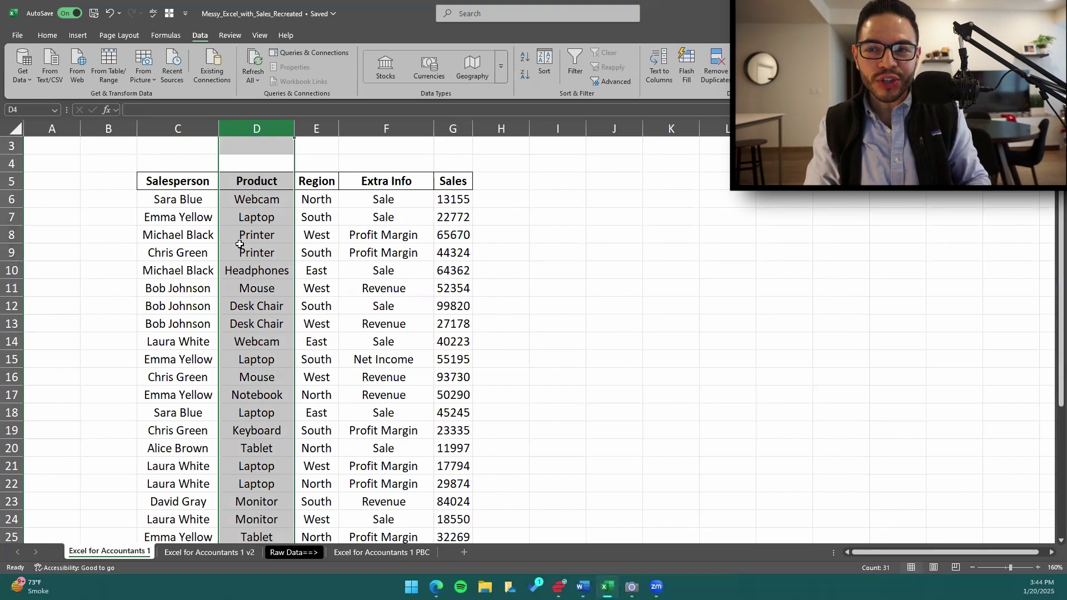
key("Down")
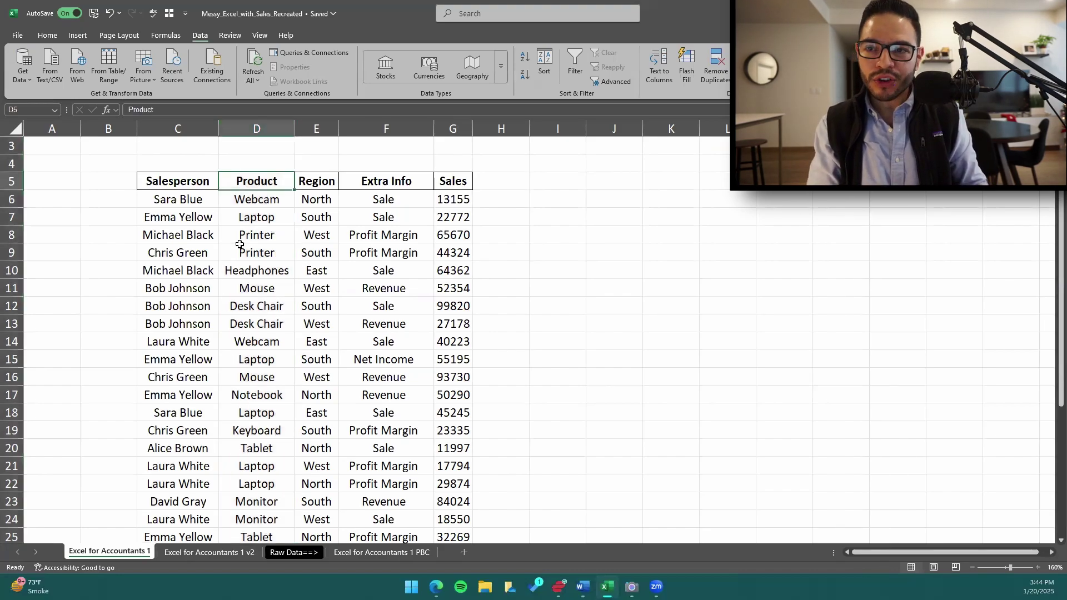
key("ctrl+space")
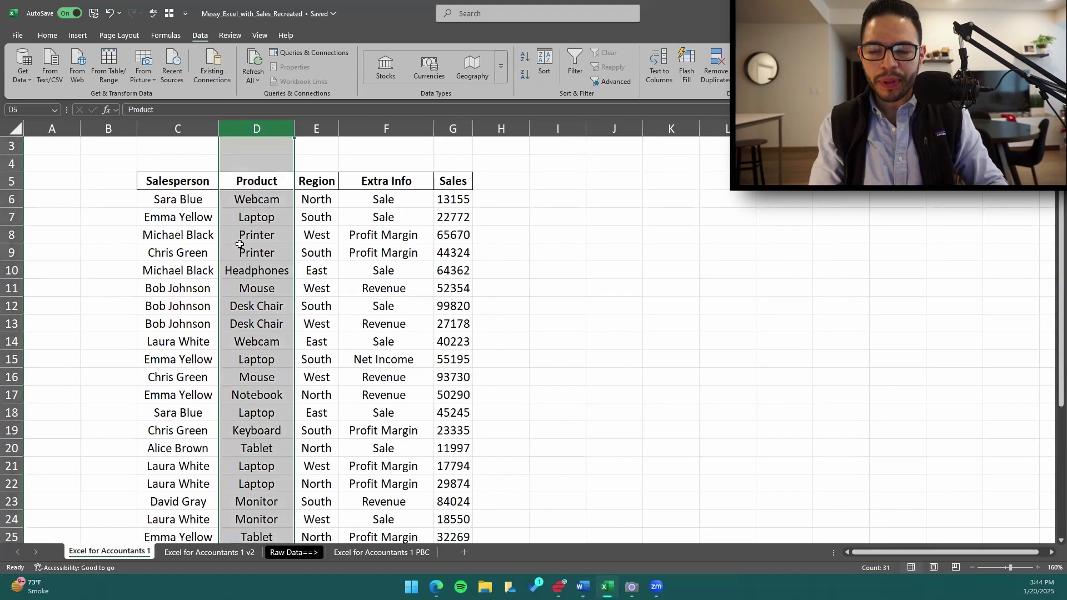
key("ctrl+shift+equal")
key("ctrl+shift+equal")
key("ctrl+shift+equal")
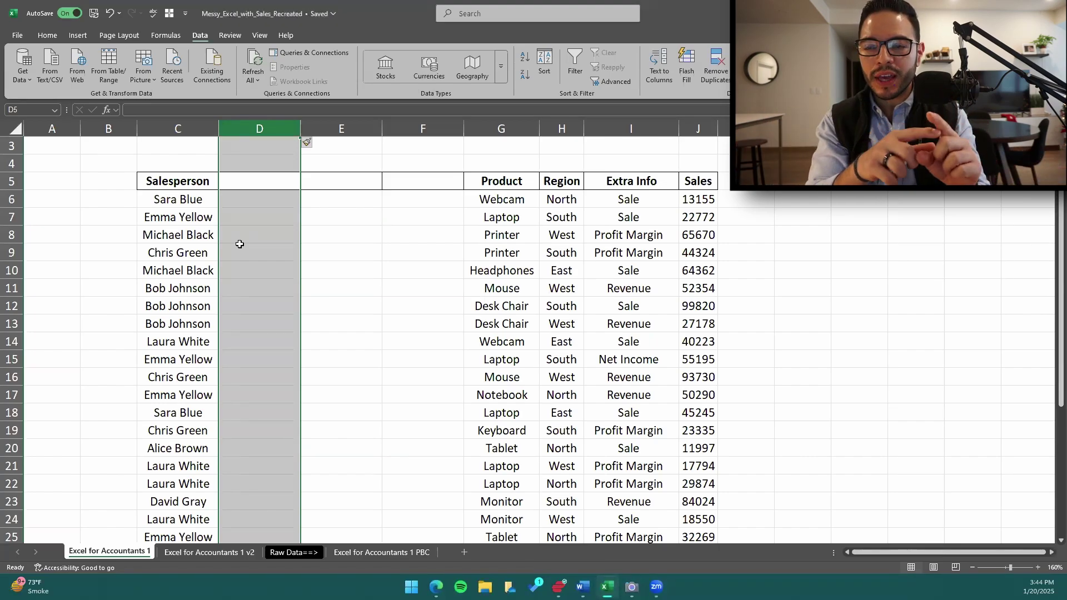
Start Text to Columns on the Salesperson range C5:C35 and choose Fixed width as the data type.
key("Left")
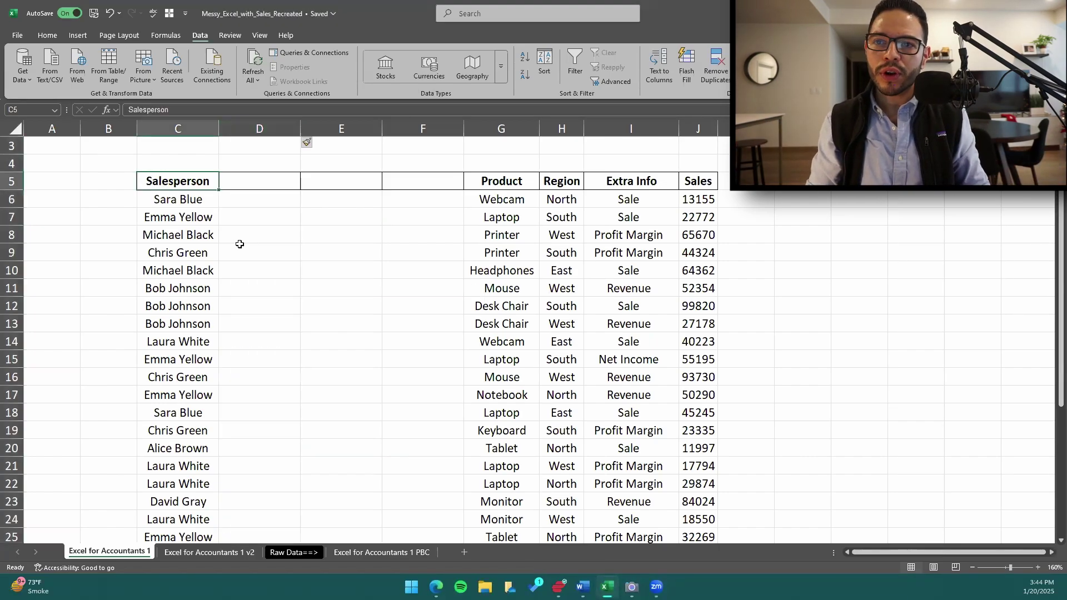
key("ctrl+shift+Down")
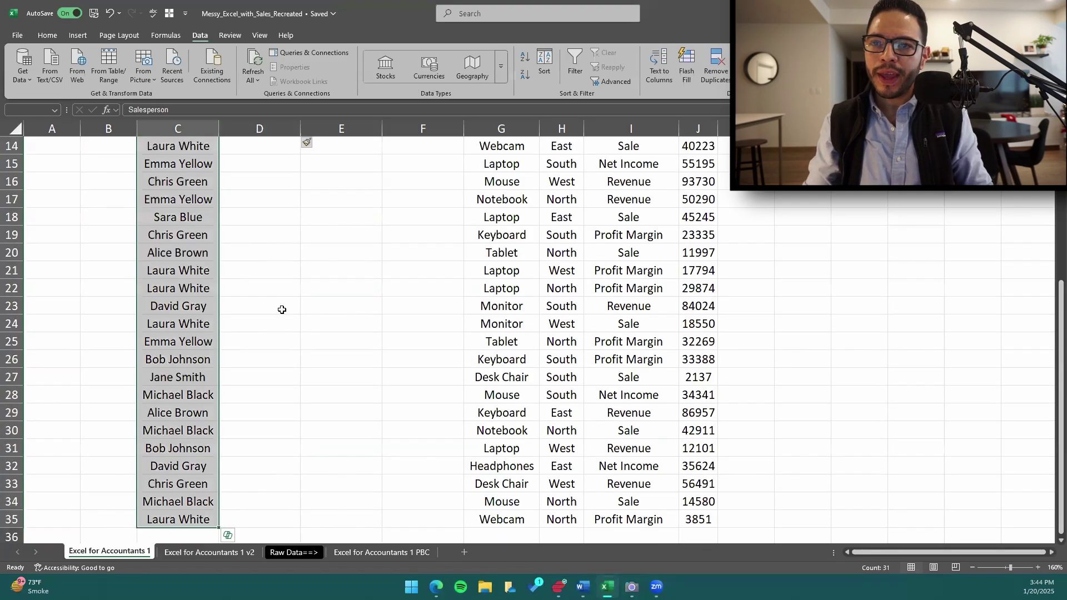
scroll(293, 389, "down", 2)
scroll(294, 390, "up", 7)
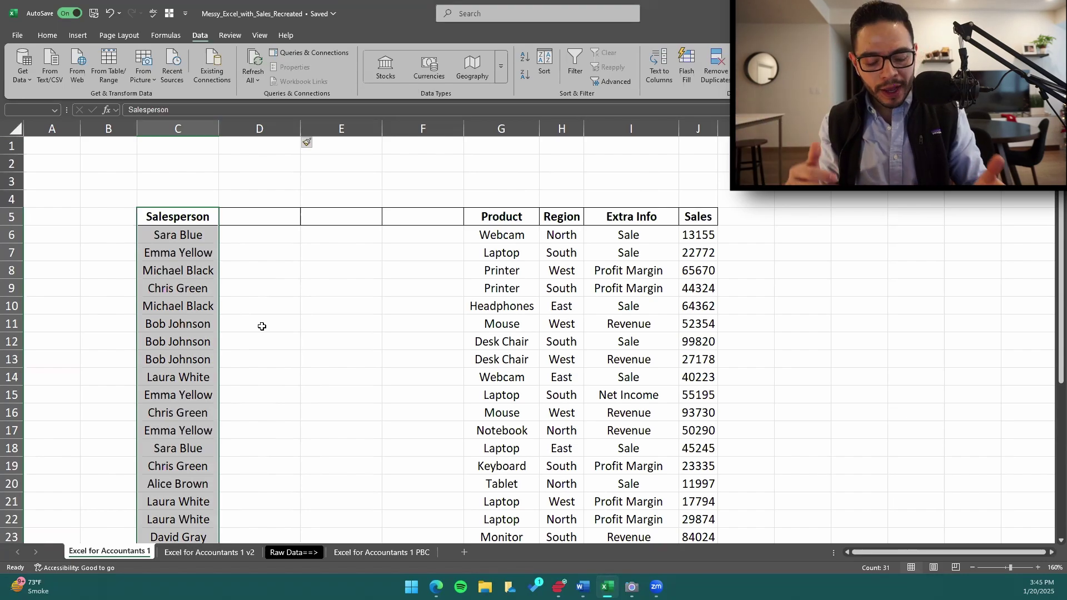
scroll(262, 327, "down", 4)
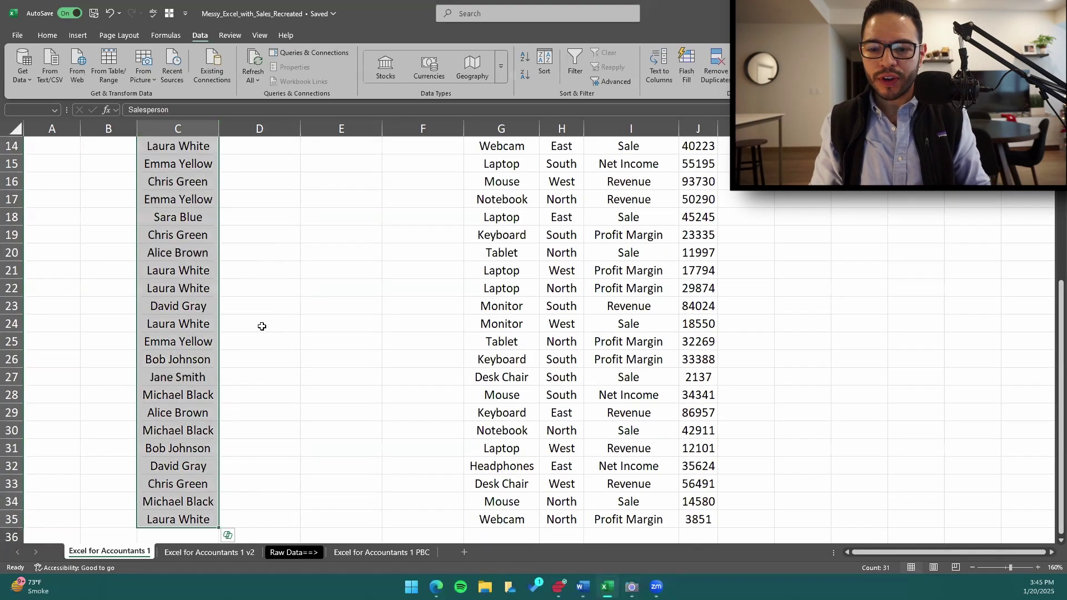
key("alt")
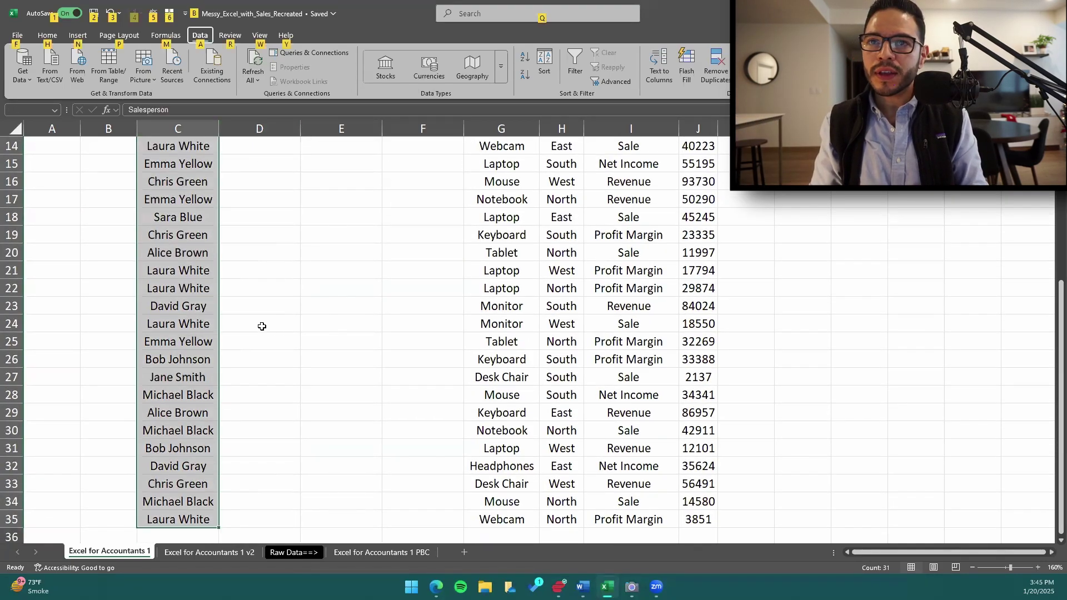
key("a")
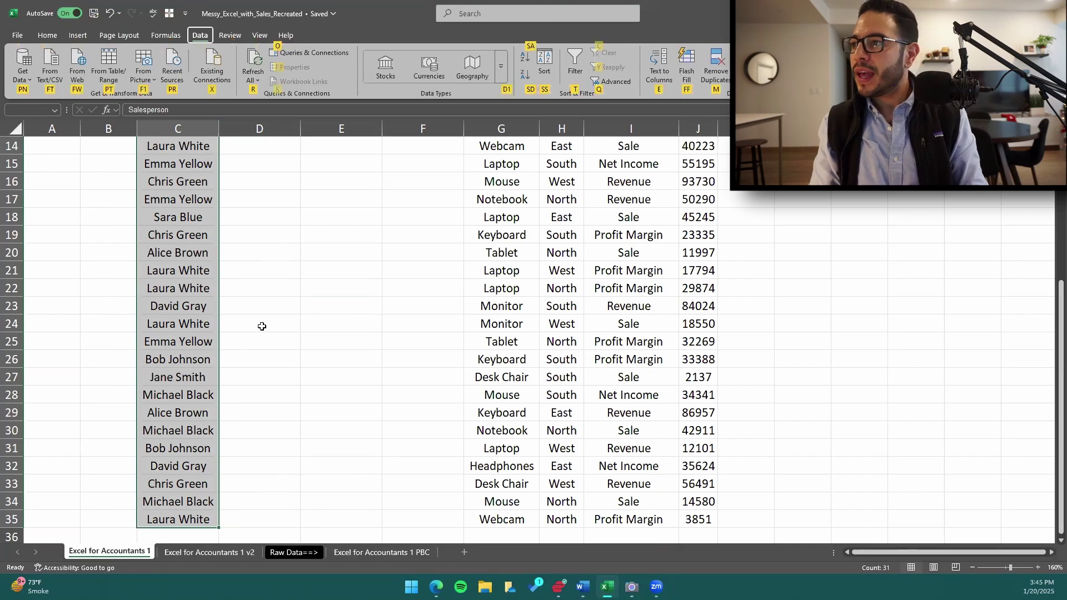
key("e")
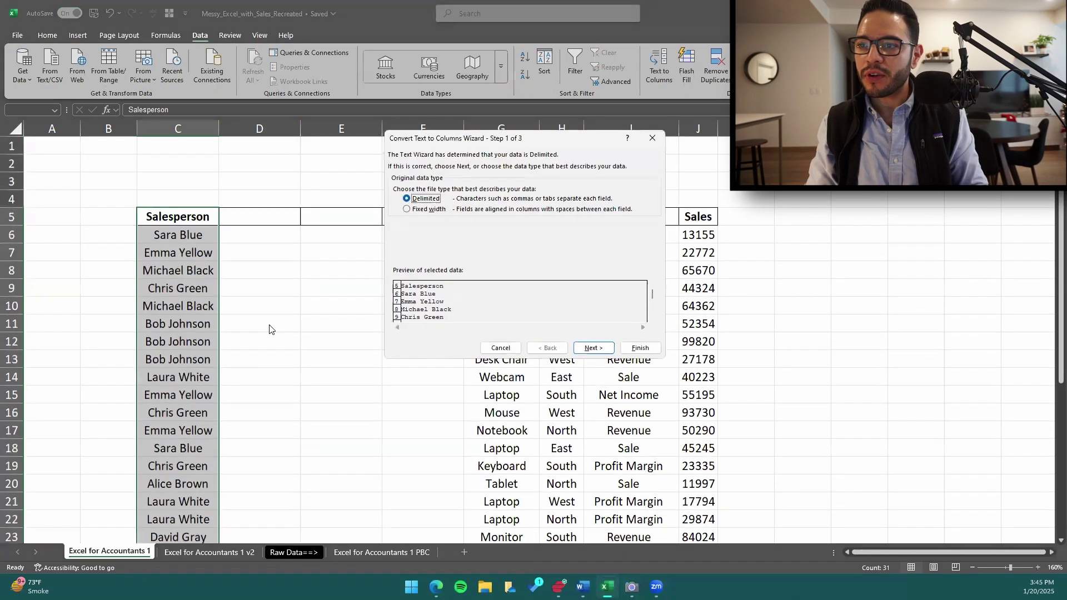
left_click(434, 211)
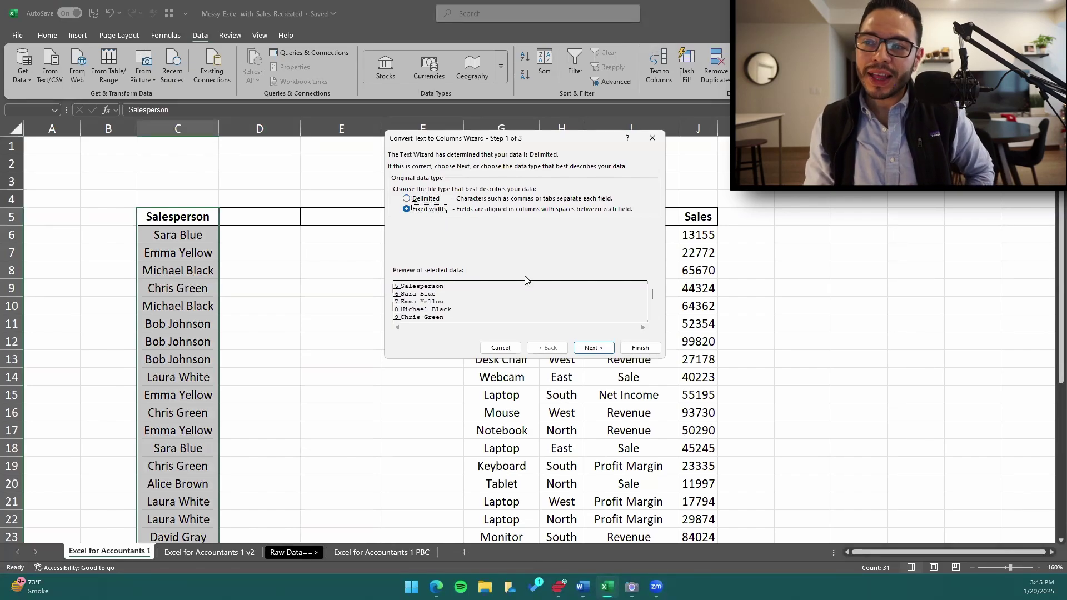
left_click_drag(548, 139, 524, 170)
left_click(571, 381)
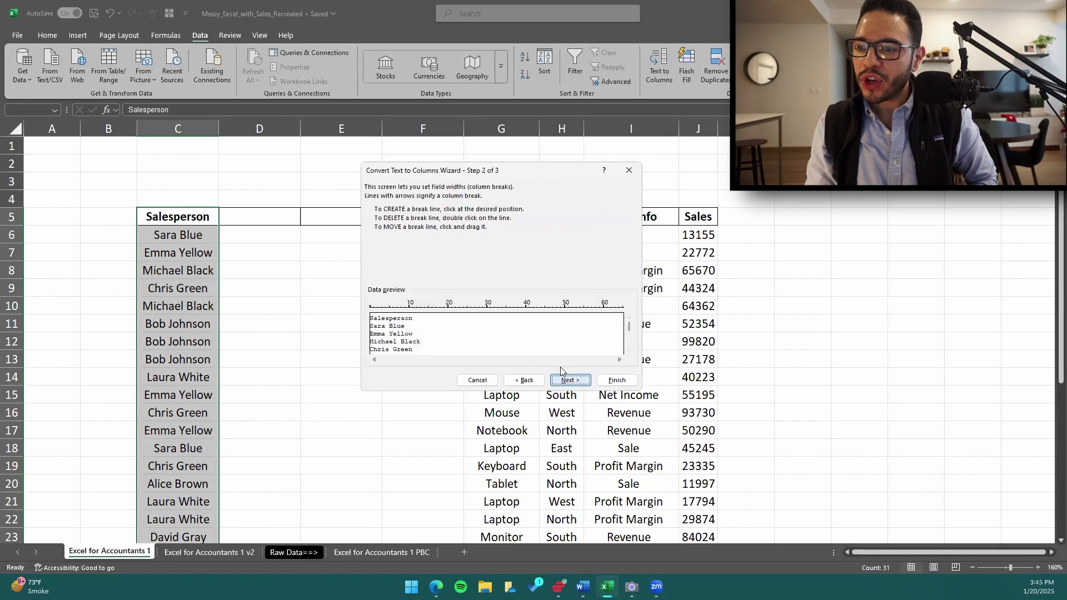
Place a column break after the fifth character and check it against the names further down the data preview.
left_click(390, 323)
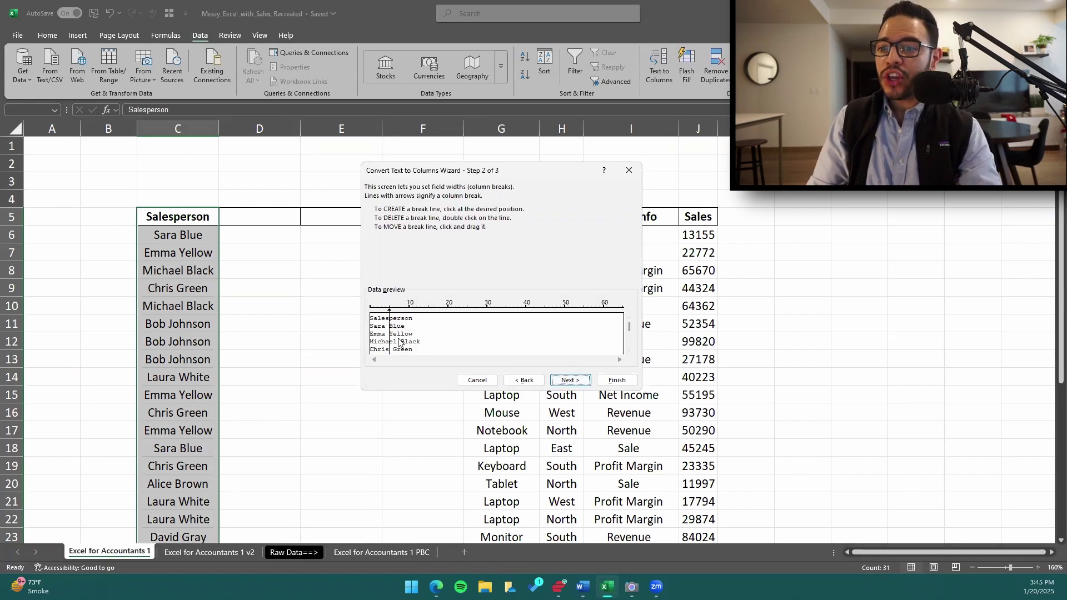
left_click(630, 351)
left_click(630, 351)
left_click(630, 351)
left_click(629, 351)
left_click(630, 351)
left_click(629, 351)
left_click(630, 352)
left_click(629, 351)
left_click(629, 351)
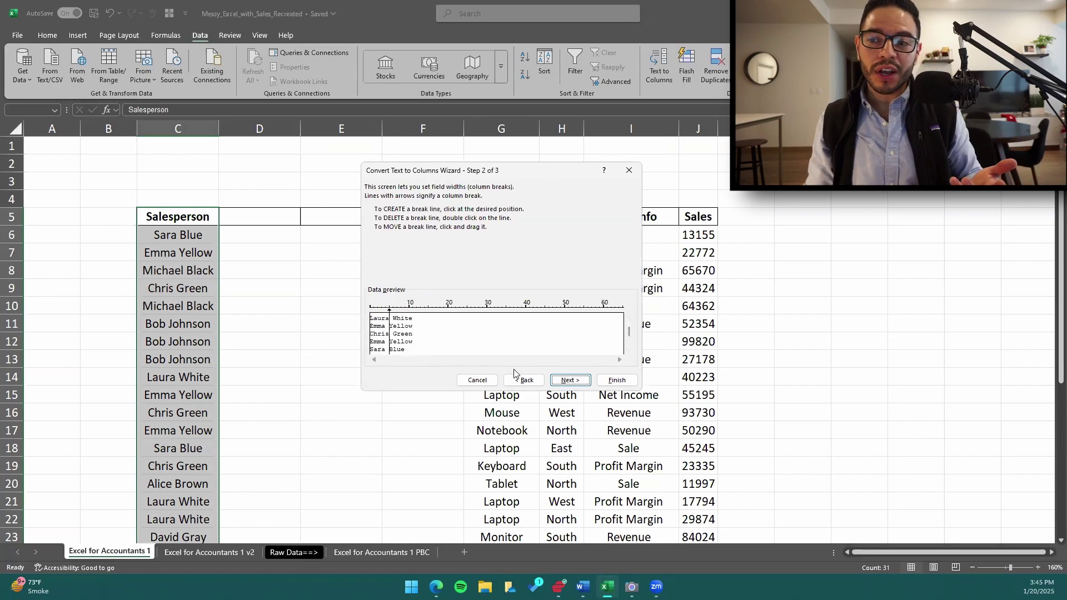
Finish the fixed-width split of the Salesperson column and allow it to replace the existing data.
left_click(582, 381)
left_click(618, 381)
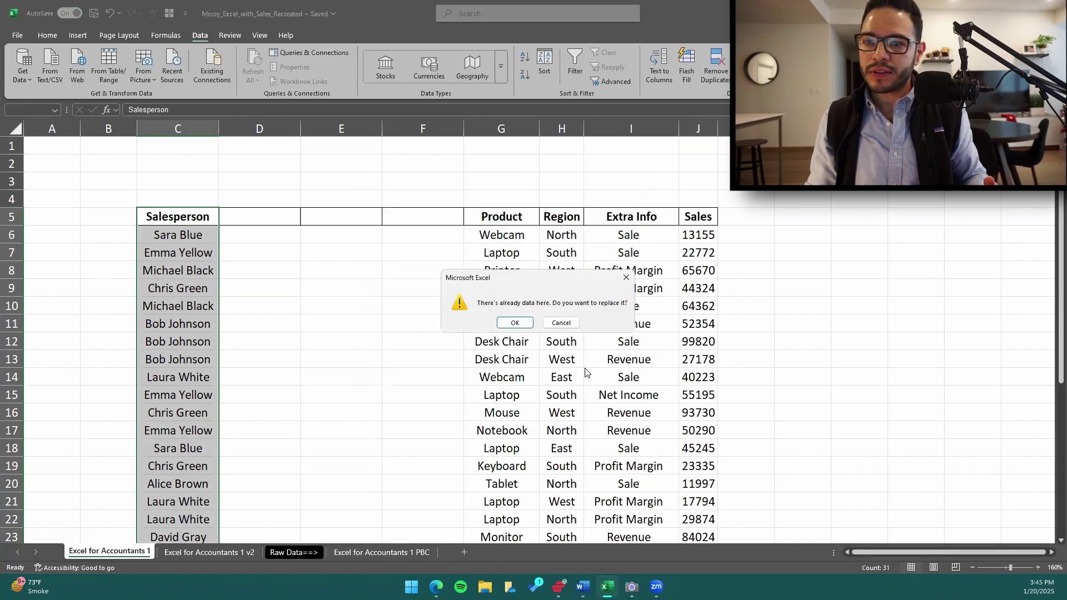
left_click(518, 325)
scroll(281, 280, "down", 1)
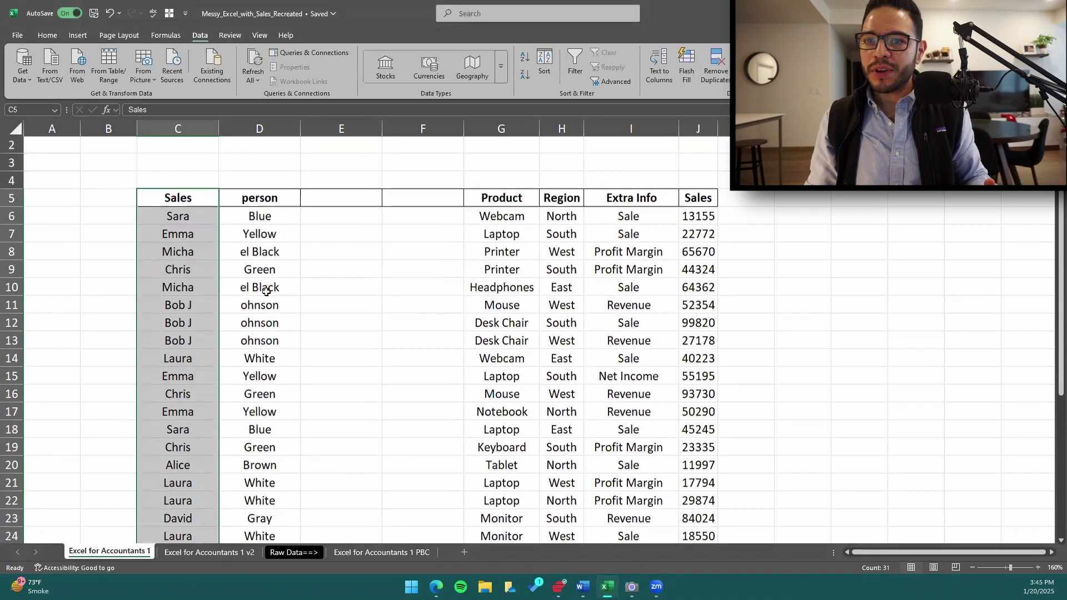
Inspect how the names were divided between columns C and D, down to the table's last rows.
left_click(196, 254)
left_click(245, 253)
scroll(207, 250, "down", 2)
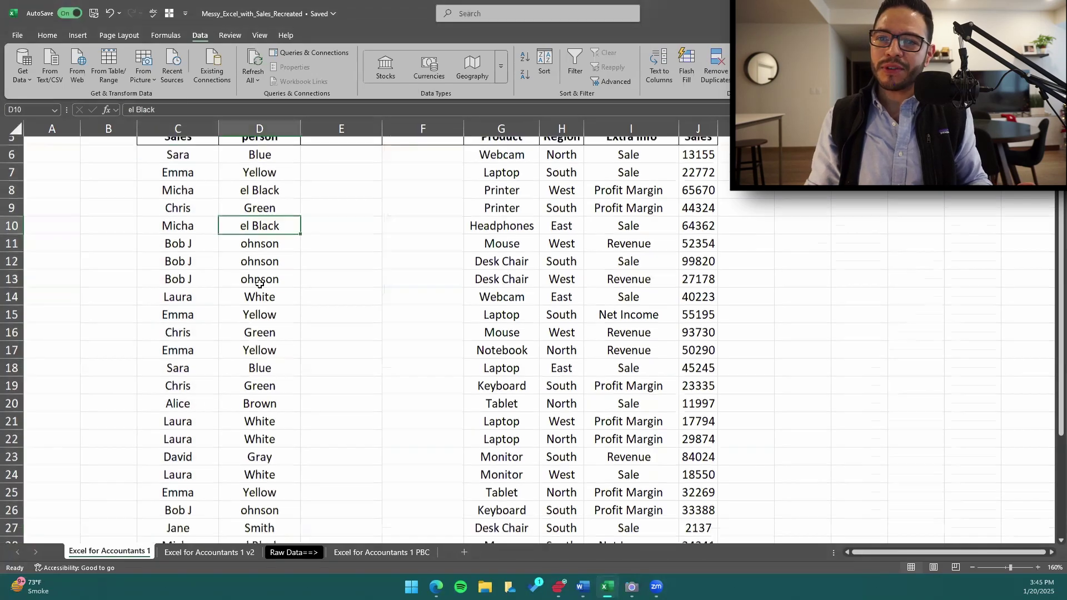
left_click(197, 257)
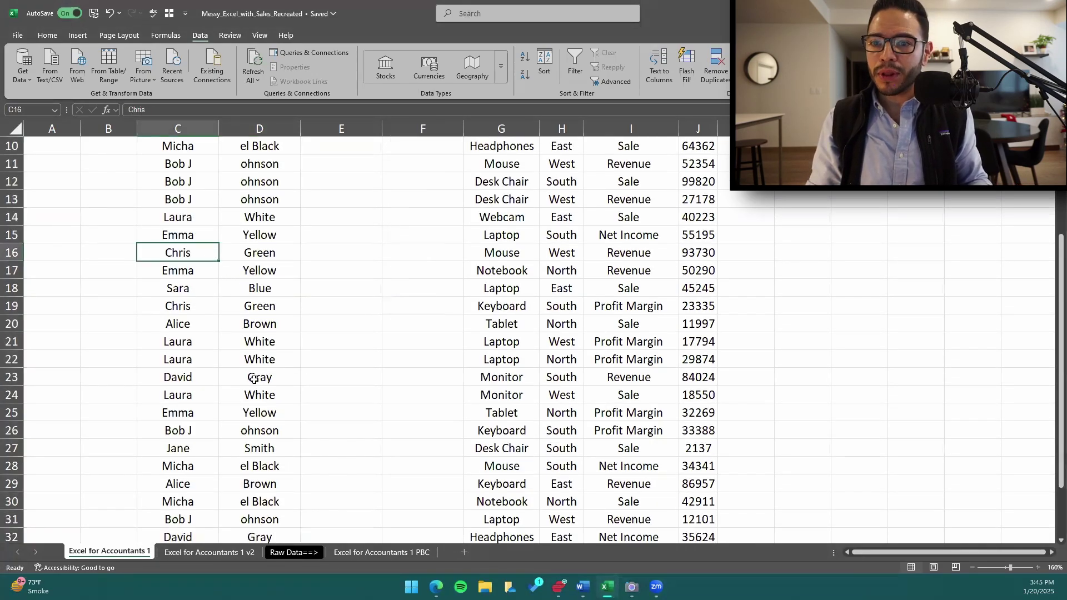
scroll(254, 378, "down", 2)
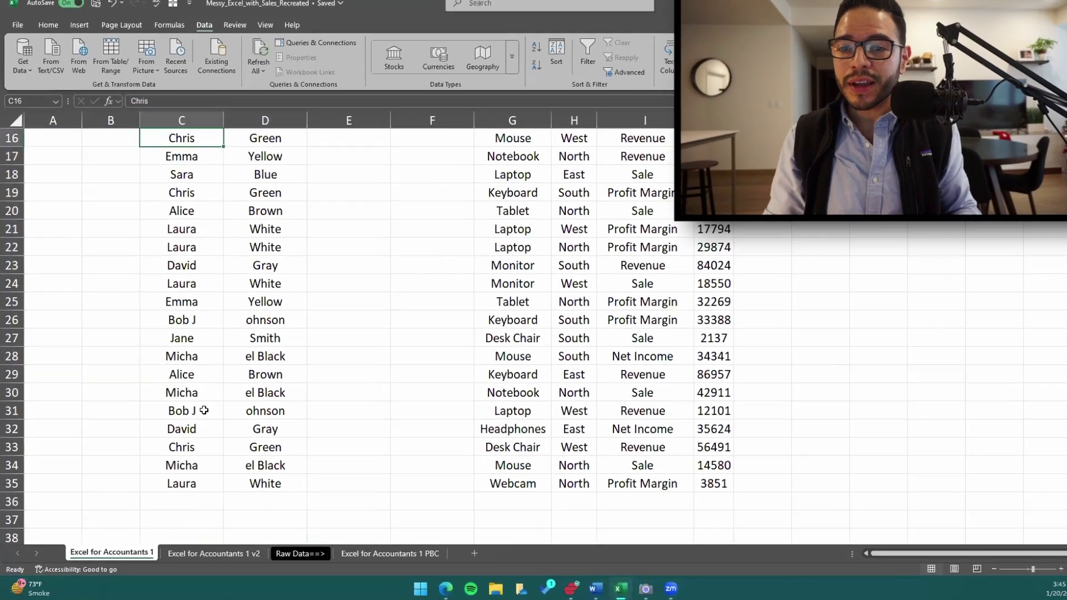
left_click(200, 413)
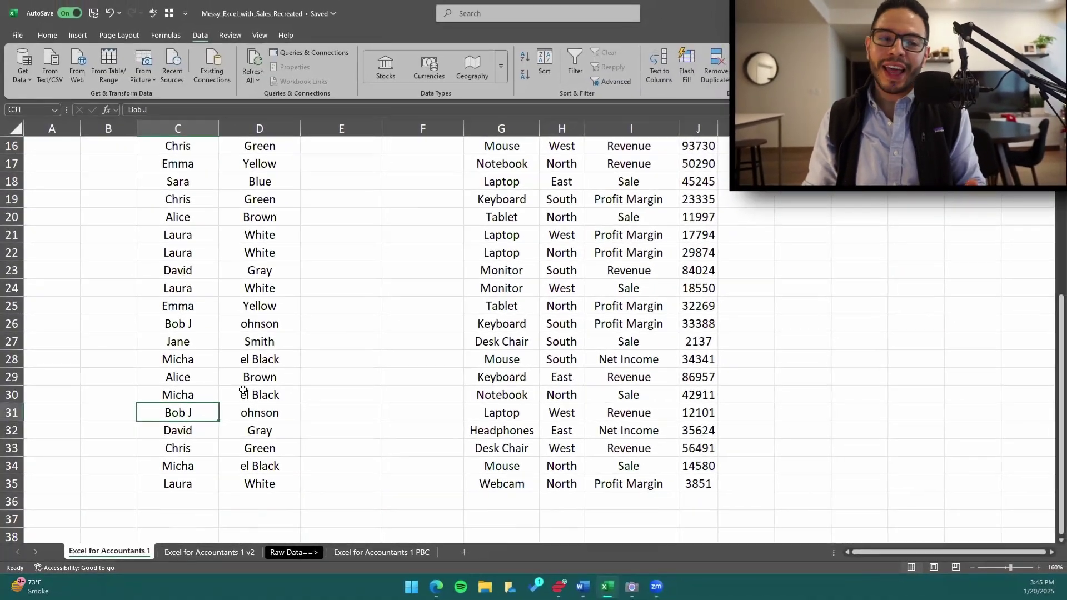
Undo the fixed-width split of the Salesperson column.
scroll(243, 391, "up", 5)
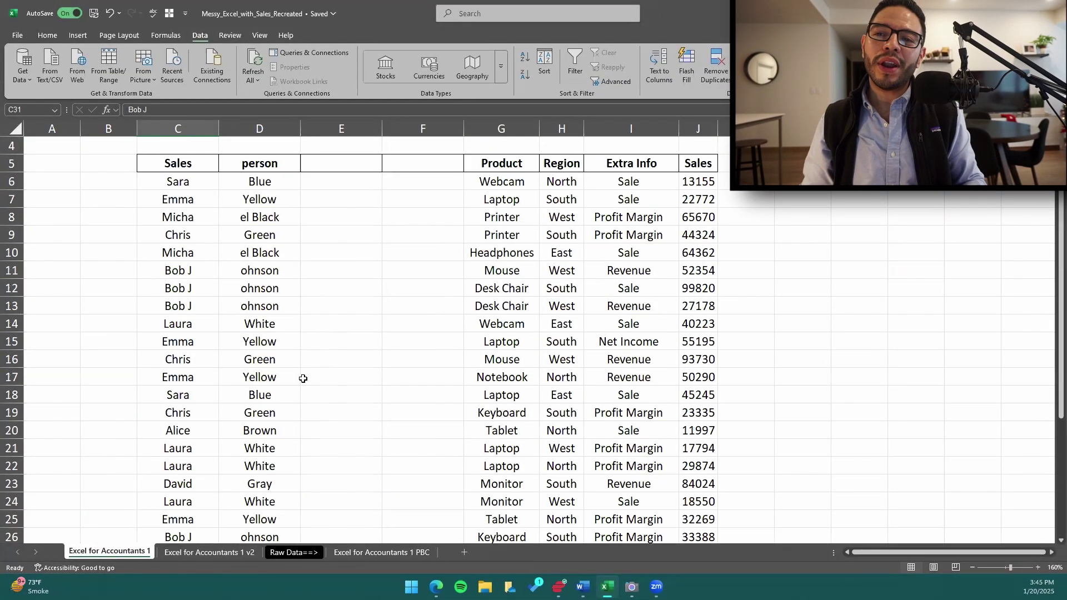
key("ctrl+z")
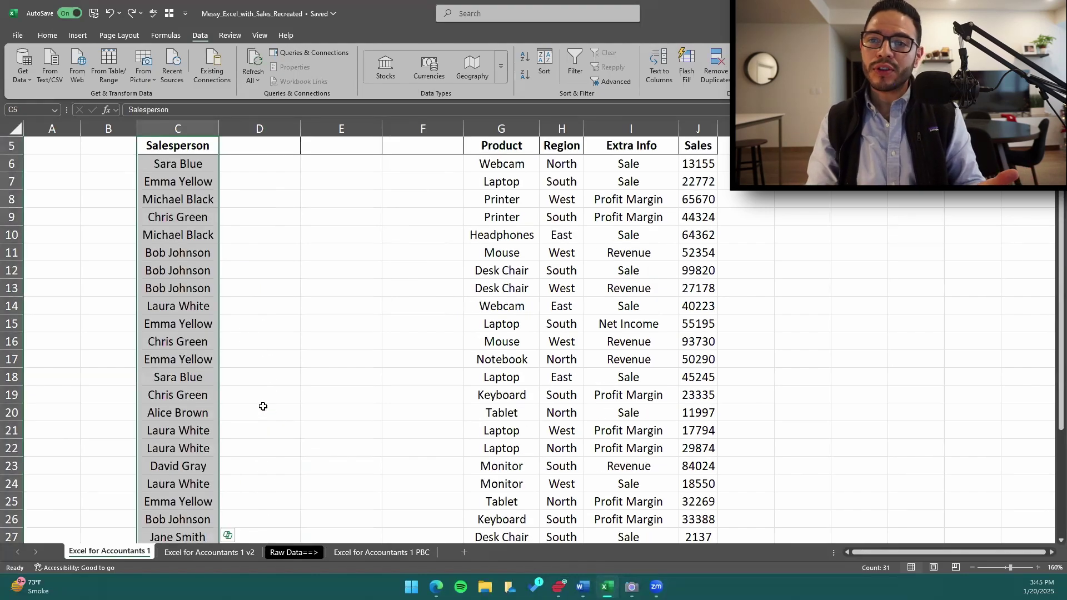
scroll(271, 349, "up", 1)
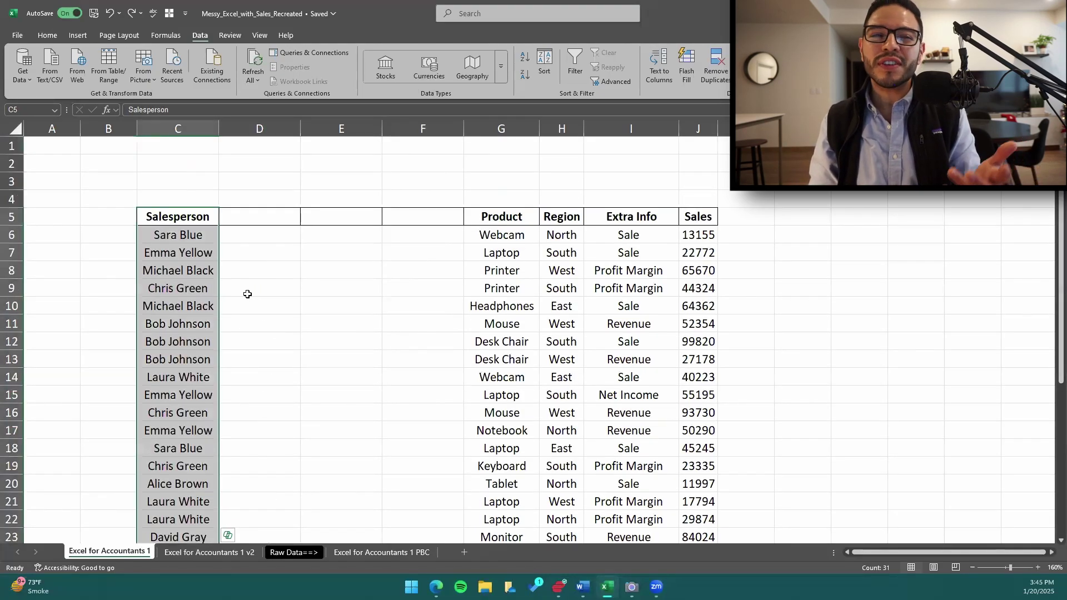
Start Text to Columns on the Salesperson range as Delimited data, with Tab and Space as the delimiters.
key("alt")
key("a")
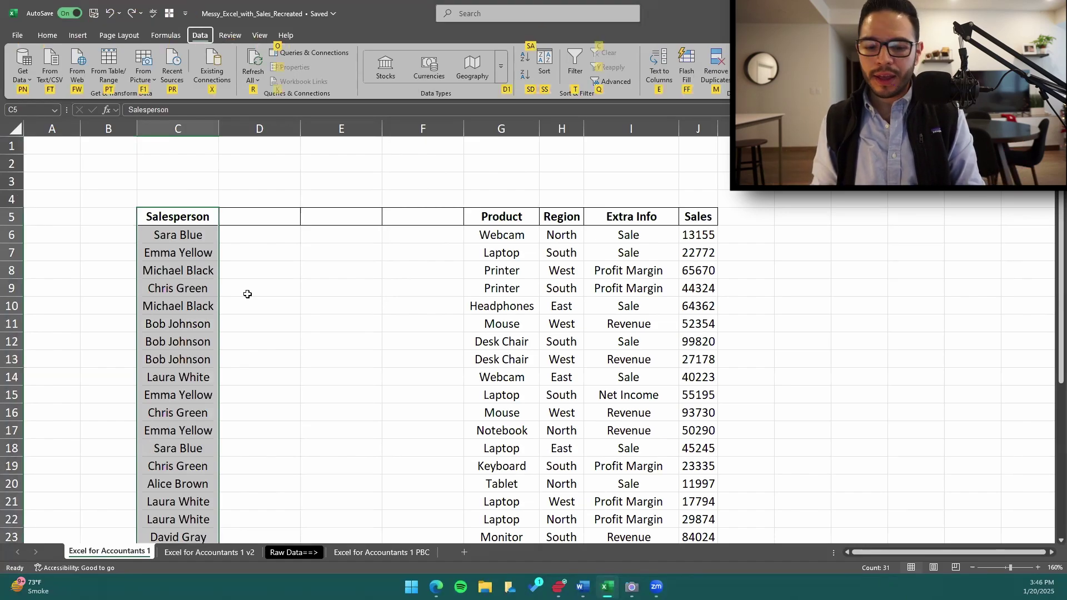
key("e")
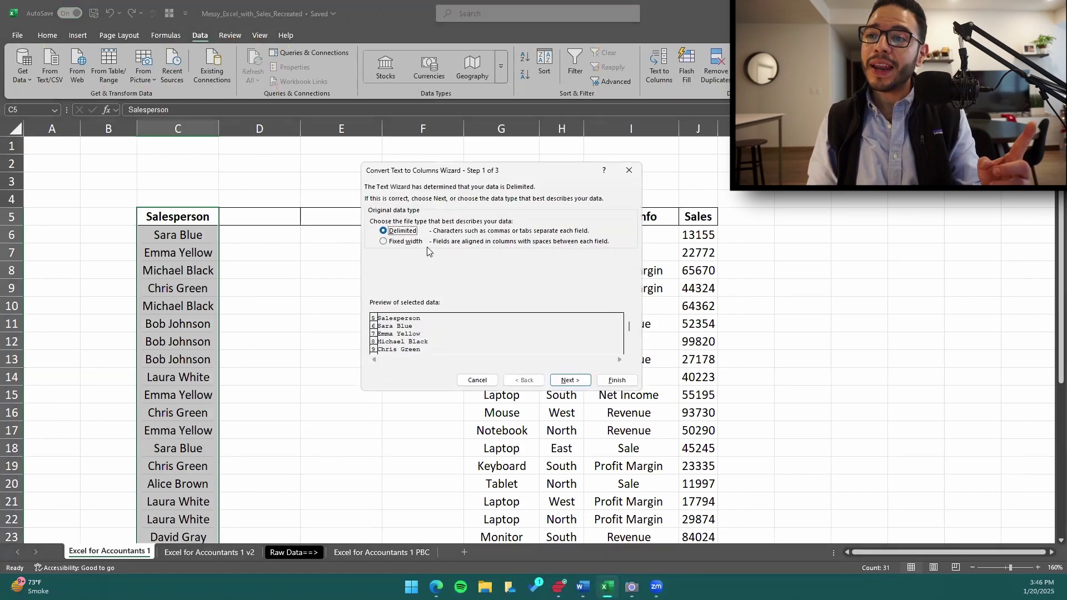
left_click(568, 379)
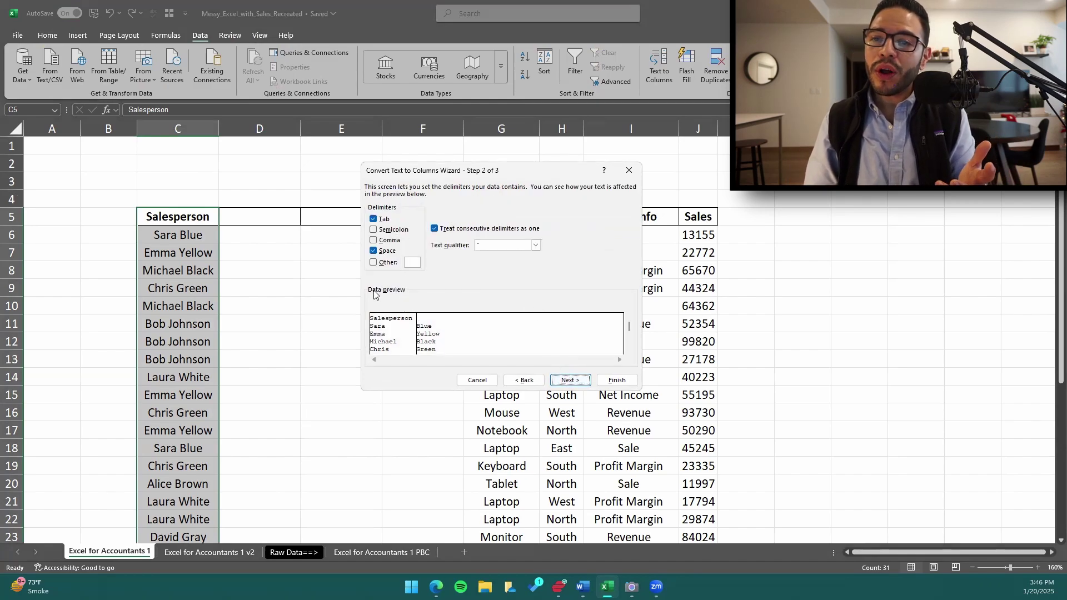
left_click(374, 251)
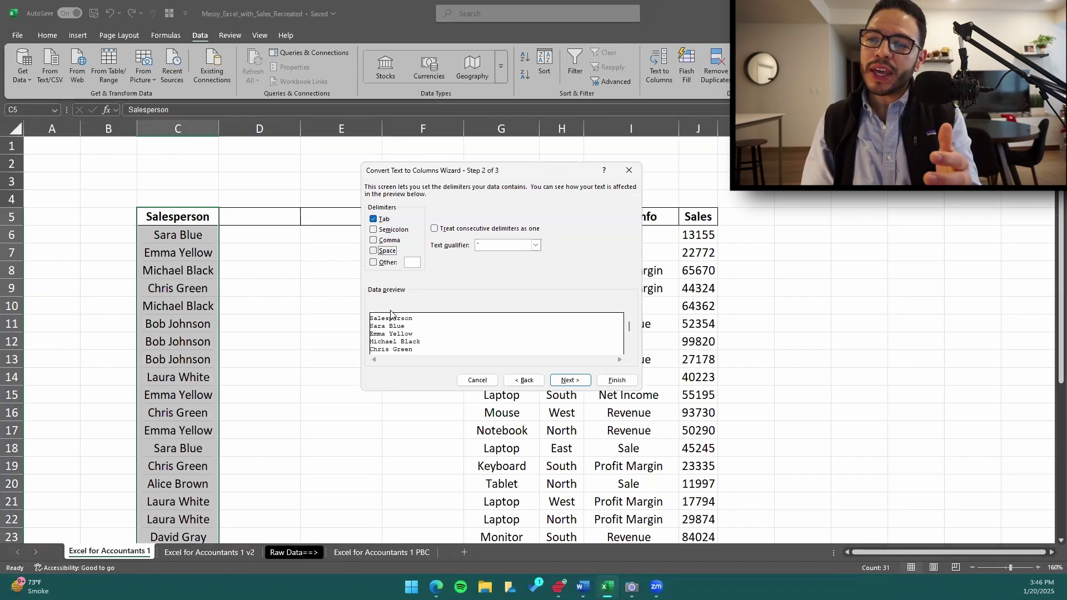
left_click(385, 252)
Check how the space delimiter divides the names throughout the data preview, from the header to the last row.
left_click(630, 351)
left_click(630, 351)
left_click(629, 351)
left_click(629, 351)
left_click(630, 350)
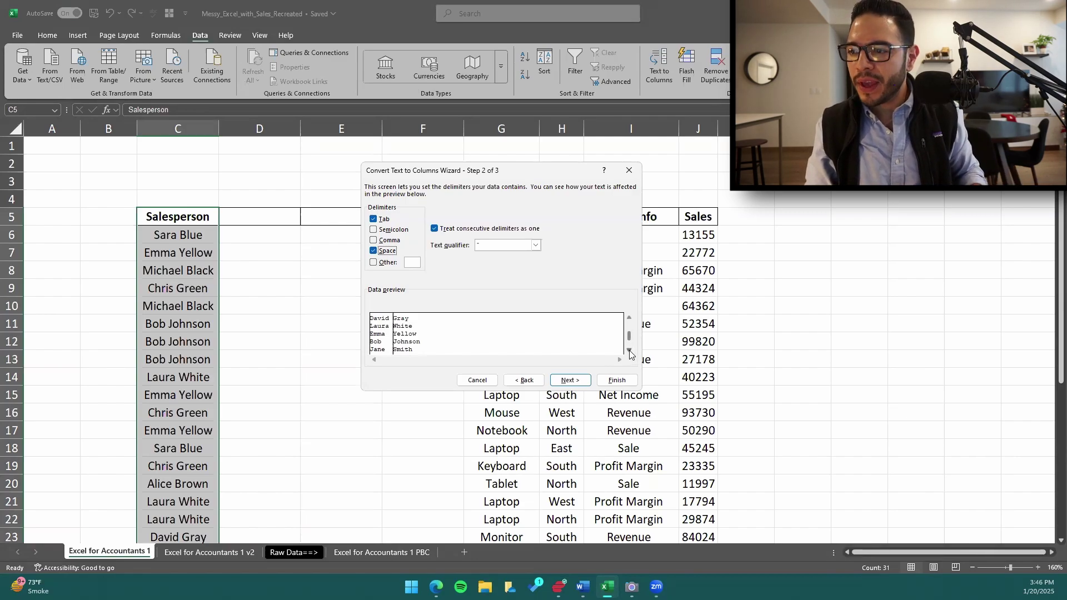
left_click(629, 351)
left_click(630, 351)
left_click(630, 351)
left_click(629, 351)
left_click(630, 351)
left_click(629, 351)
left_click(630, 351)
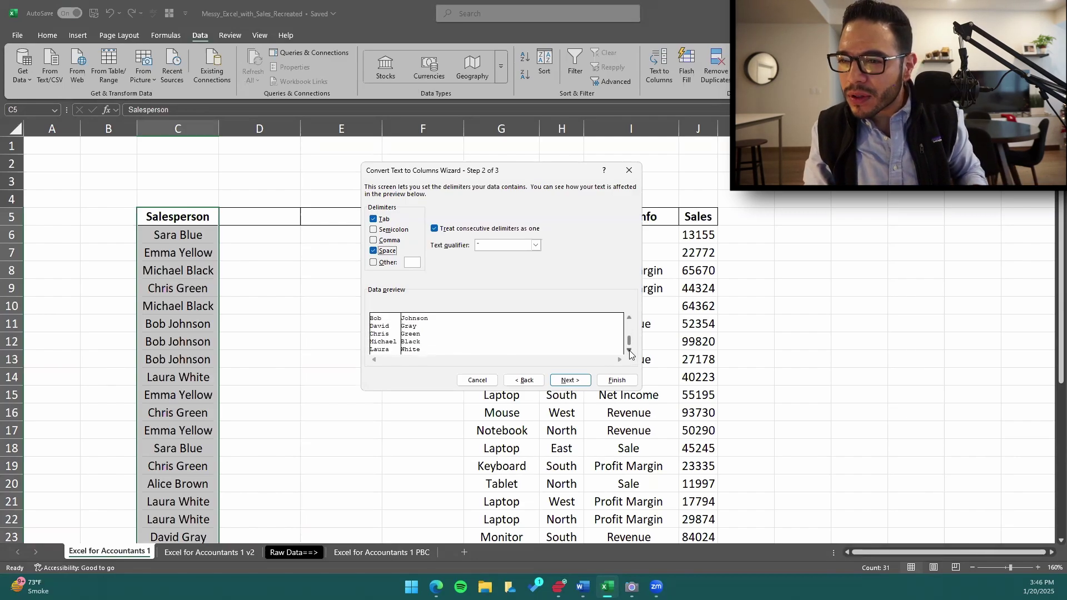
left_click(630, 319)
left_click(629, 319)
left_click(629, 319)
left_click(629, 320)
left_click(630, 319)
left_click(630, 319)
left_click(630, 319)
left_click(630, 319)
left_click(630, 319)
left_click(630, 319)
left_click(630, 319)
left_click(630, 319)
left_click(630, 319)
left_click(630, 319)
left_click(630, 319)
left_click(630, 319)
left_click(630, 319)
left_click(630, 319)
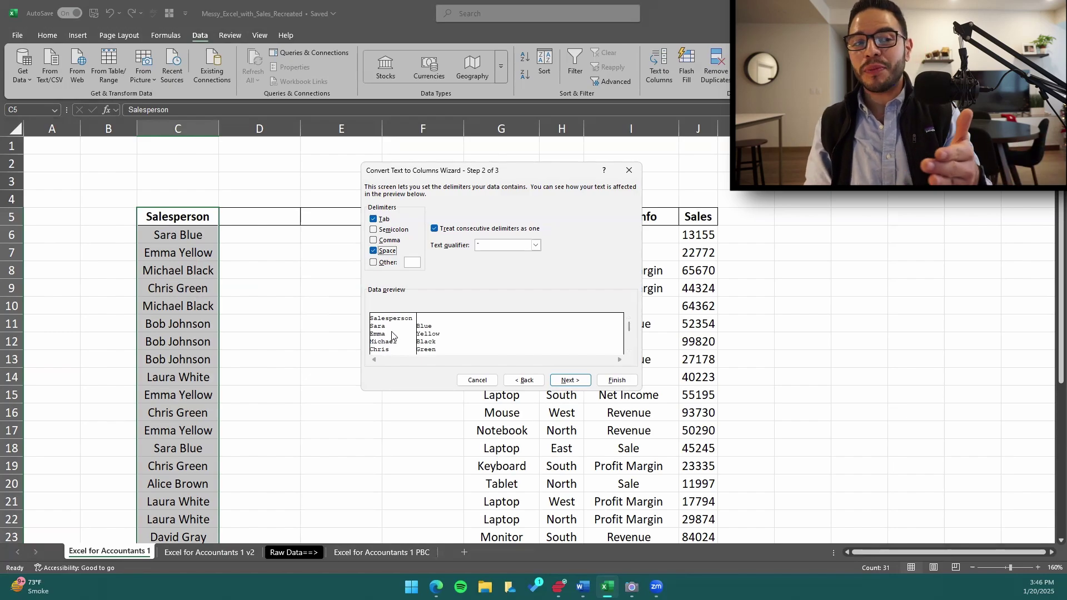
Finish the delimited split, allow it to replace the existing data, and check the names in columns C and D.
left_click(616, 380)
left_click(519, 322)
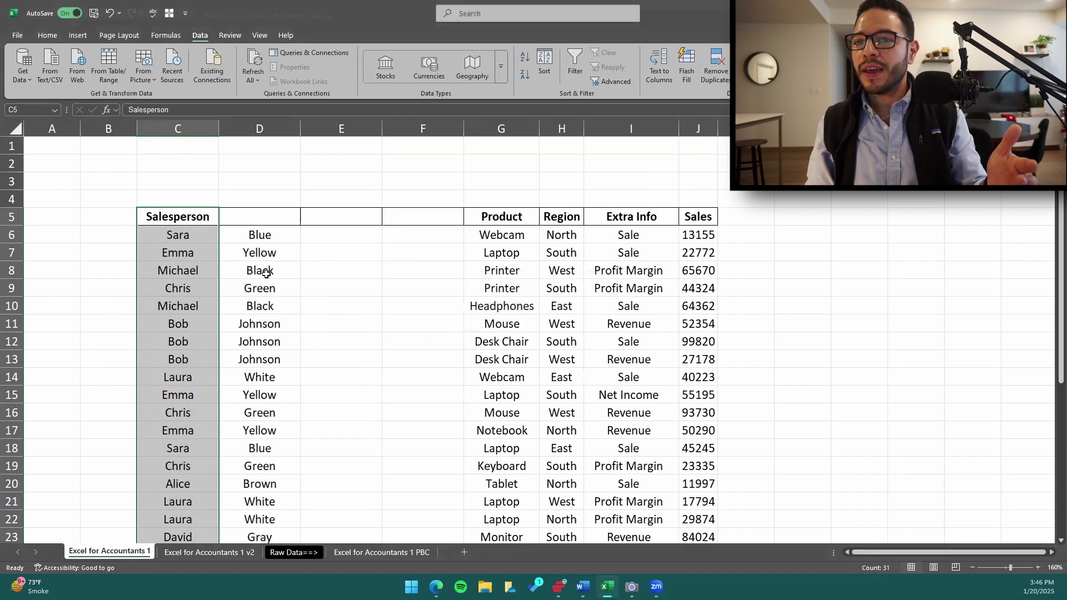
key("Right")
scroll(188, 370, "down", 1)
scroll(192, 368, "down", 2)
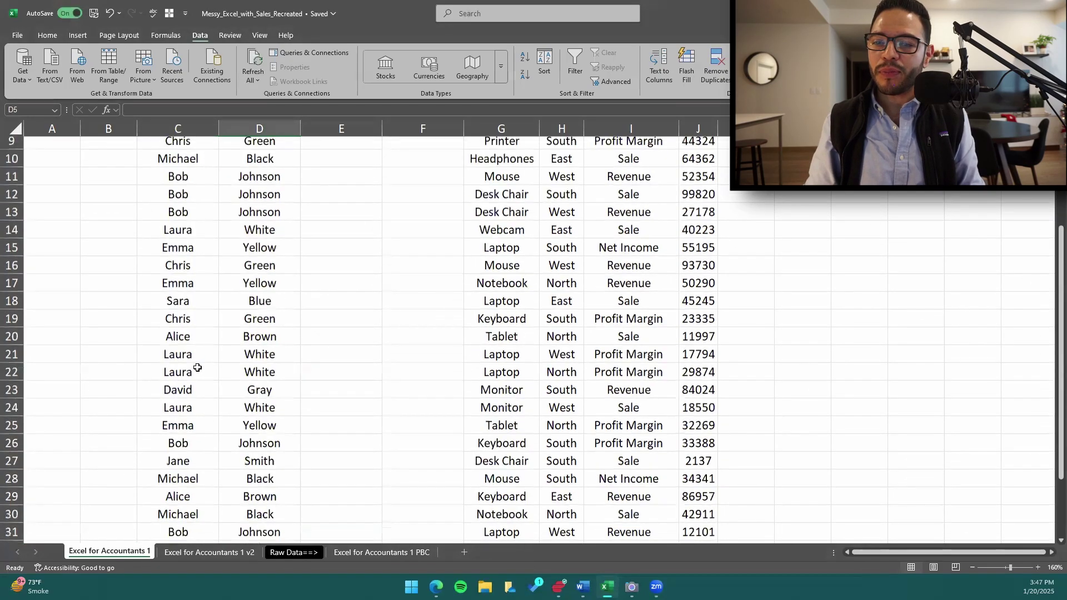
scroll(203, 389, "down", 4)
scroll(203, 409, "up", 6)
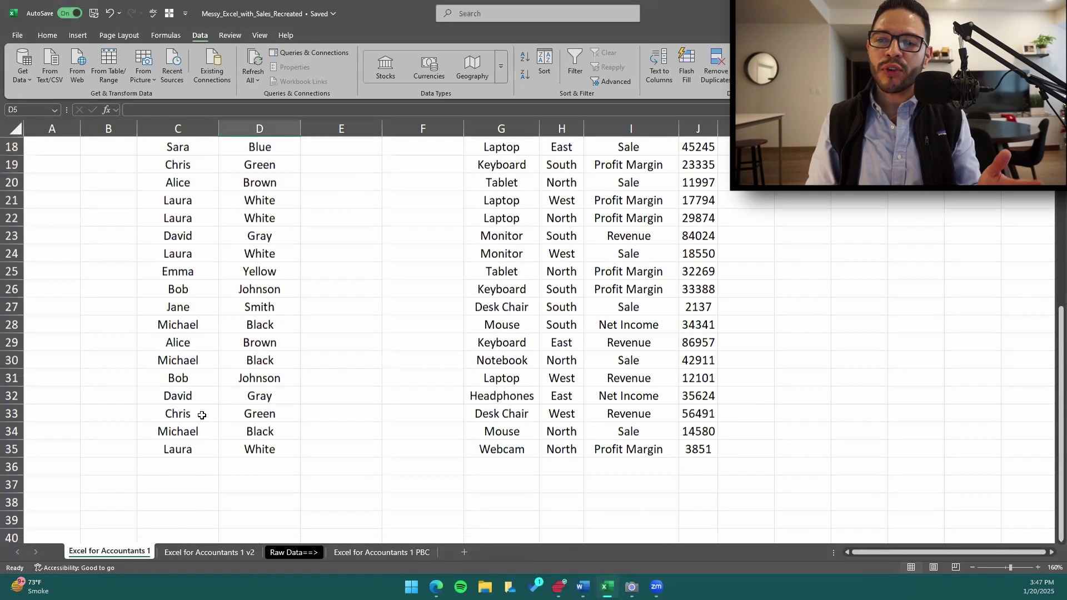
Enter the headers First Name in C5 and Last Name in D5.
key("Left")
type("First Name")
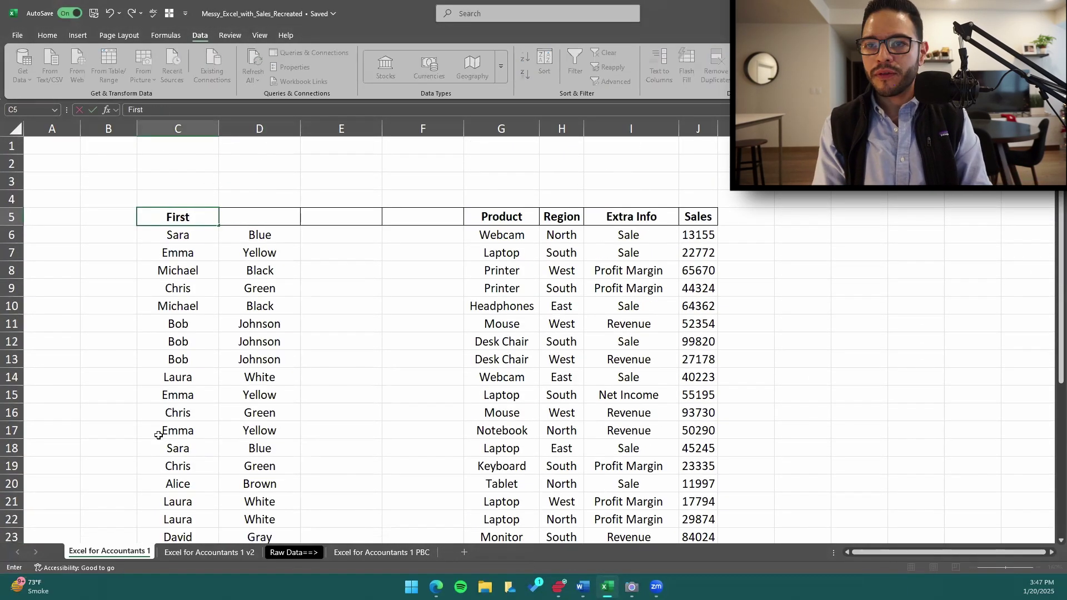
key("Tab")
type("Last Na")
key("BackSpace")
key("BackSpace")
key("BackSpace")
type("e")
key("BackSpace")
key("BackSpace")
type("Name")
key("Tab")
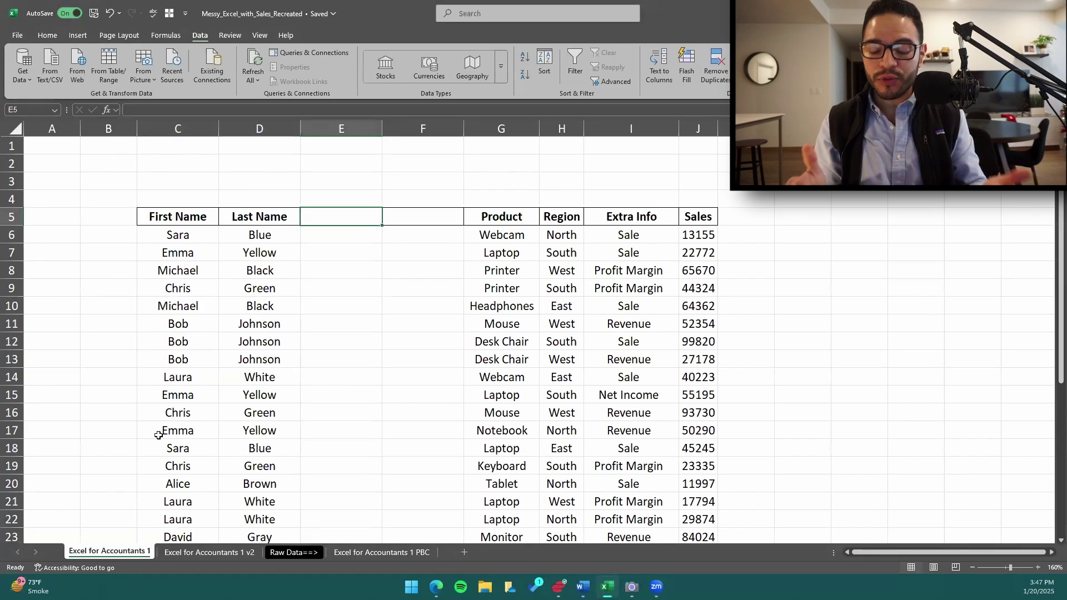
Delete the two blank columns between Last Name and Product.
key("ctrl+space")
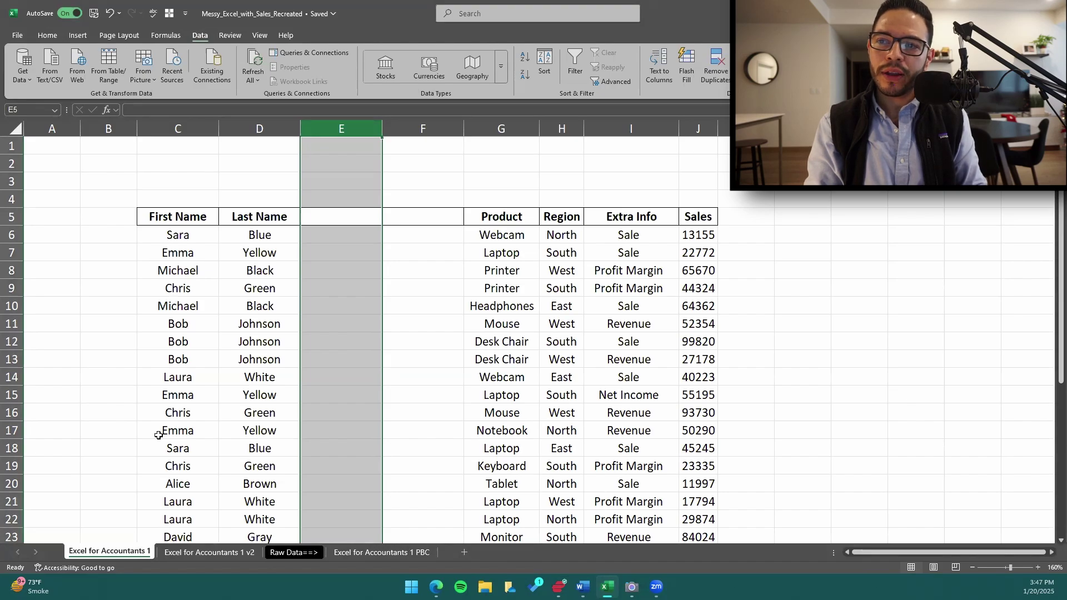
key("ctrl+minus")
key("ctrl+minus")
left_click(633, 247)
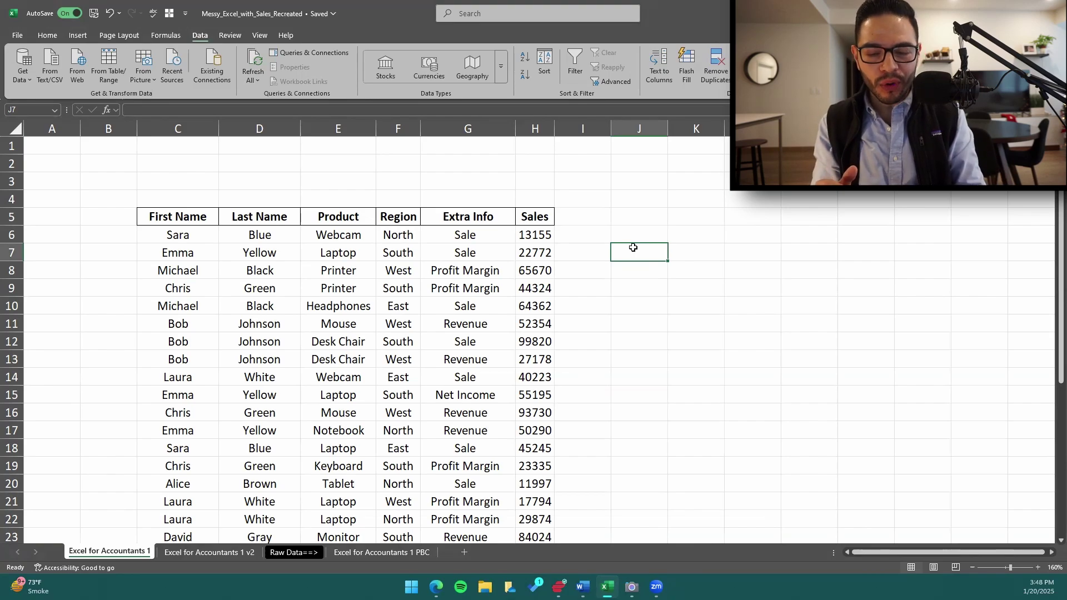
Turn the worksheet gridlines off and back on.
key("alt")
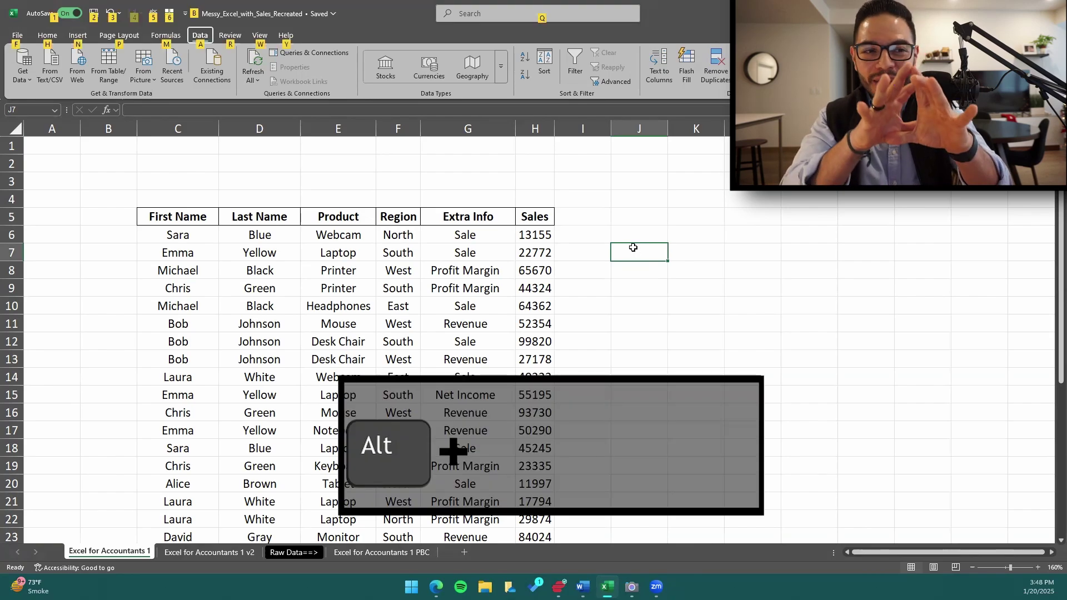
key("w")
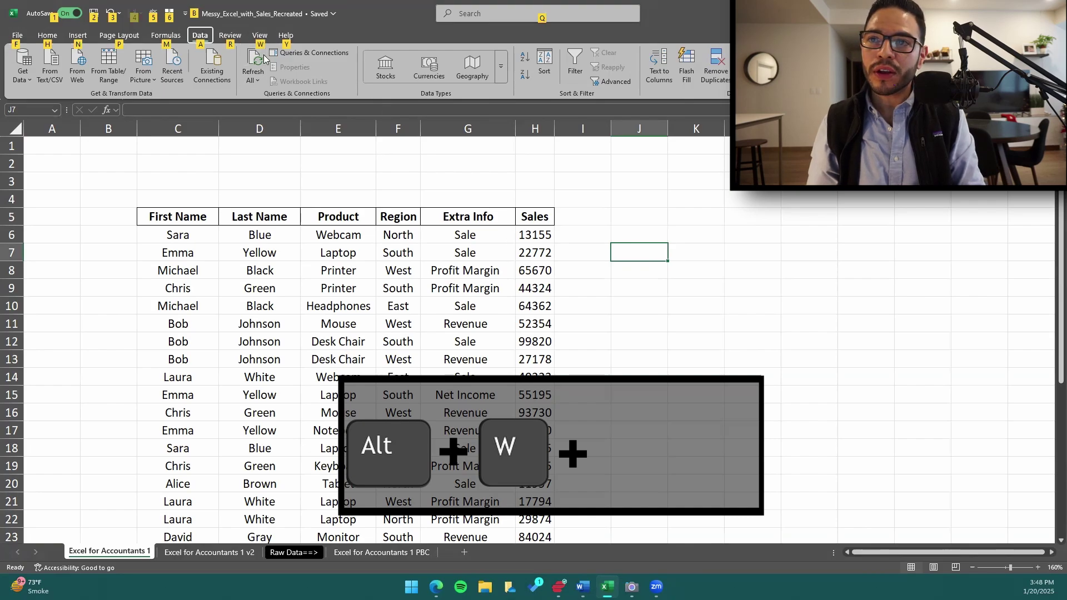
key("w")
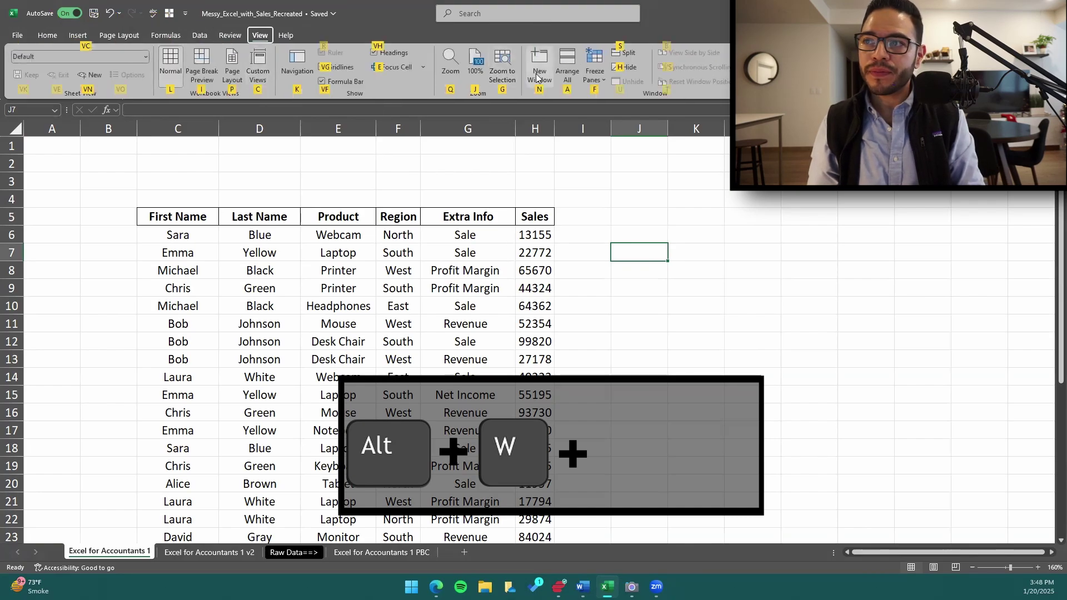
key("v")
key("g")
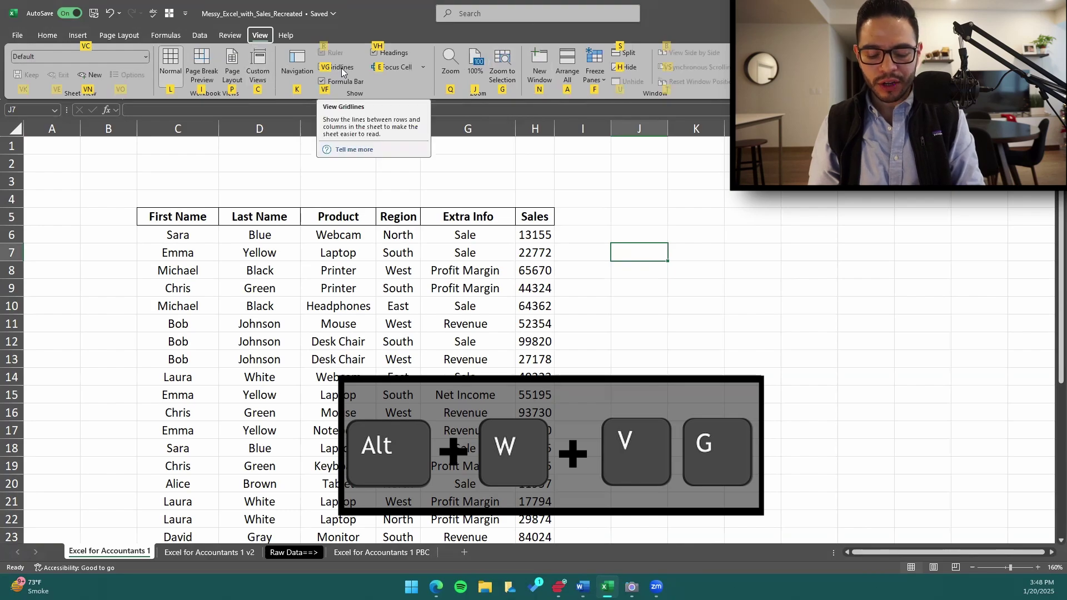
key("g")
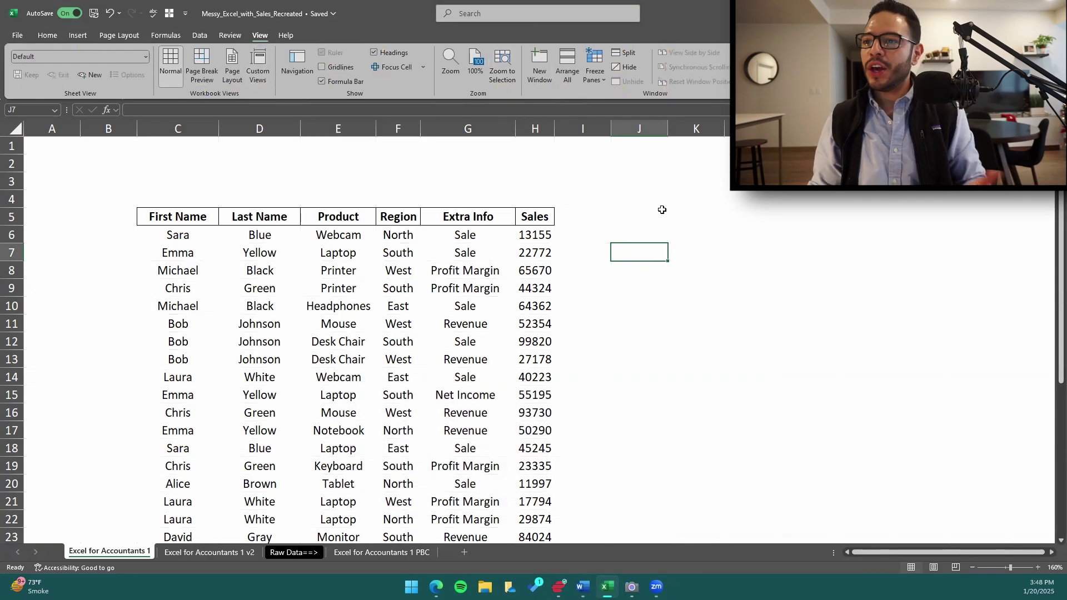
key("alt+w")
key("v")
key("g")
Hide the gridlines on the worksheet.
key("Left")
key("Up")
key("Up")
key("Right")
key("alt")
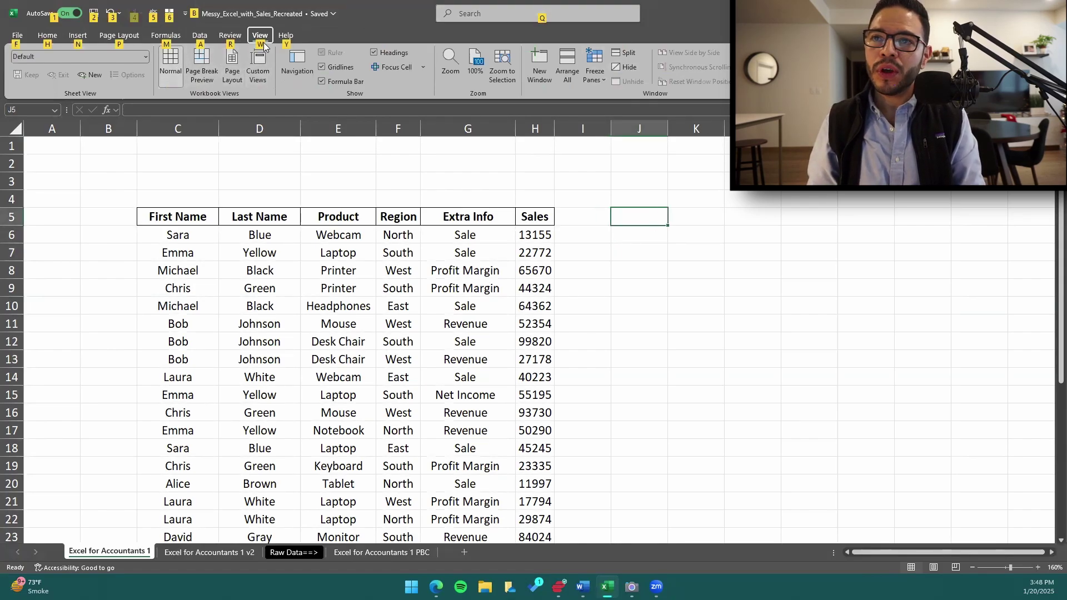
key("w")
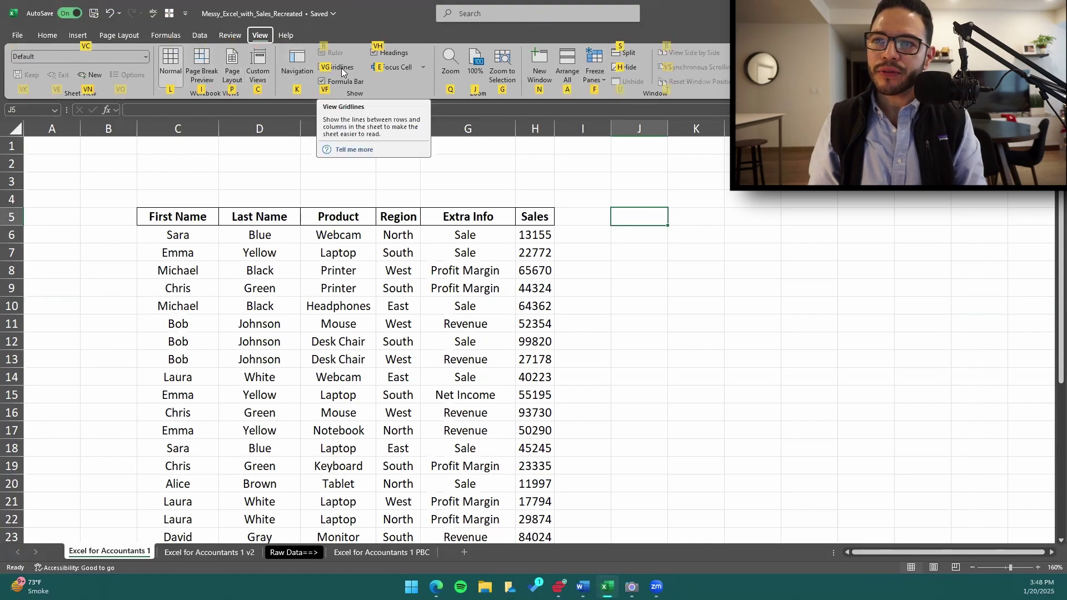
key("v")
key("g")
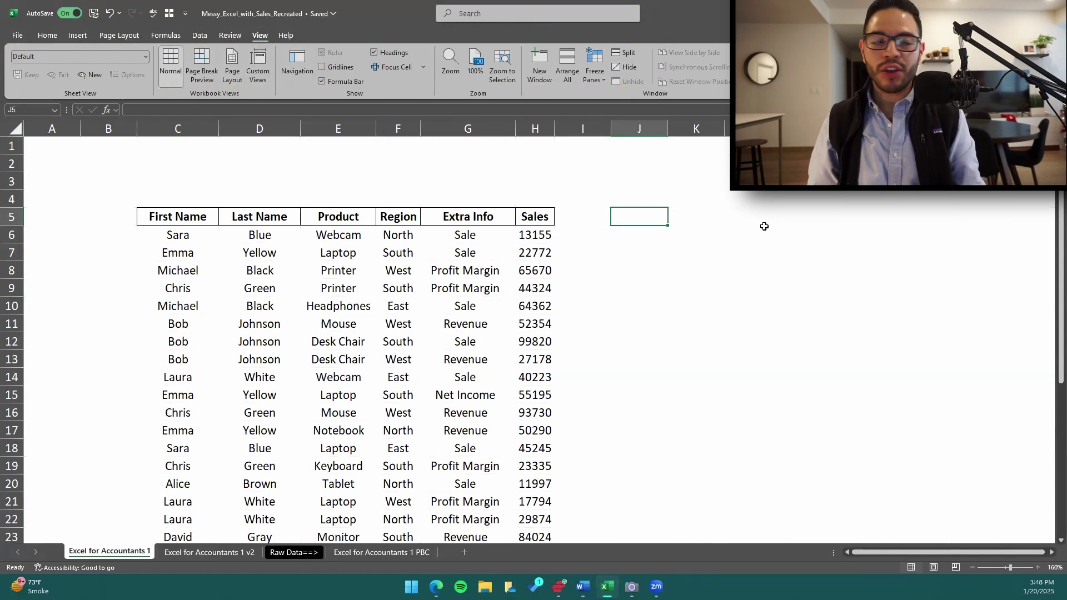
Insert two blank rows at row 4, above the table header.
key("Left")
key("Left")
key("Left")
key("Left")
key("Left")
key("Left")
key("Left")
key("Left")
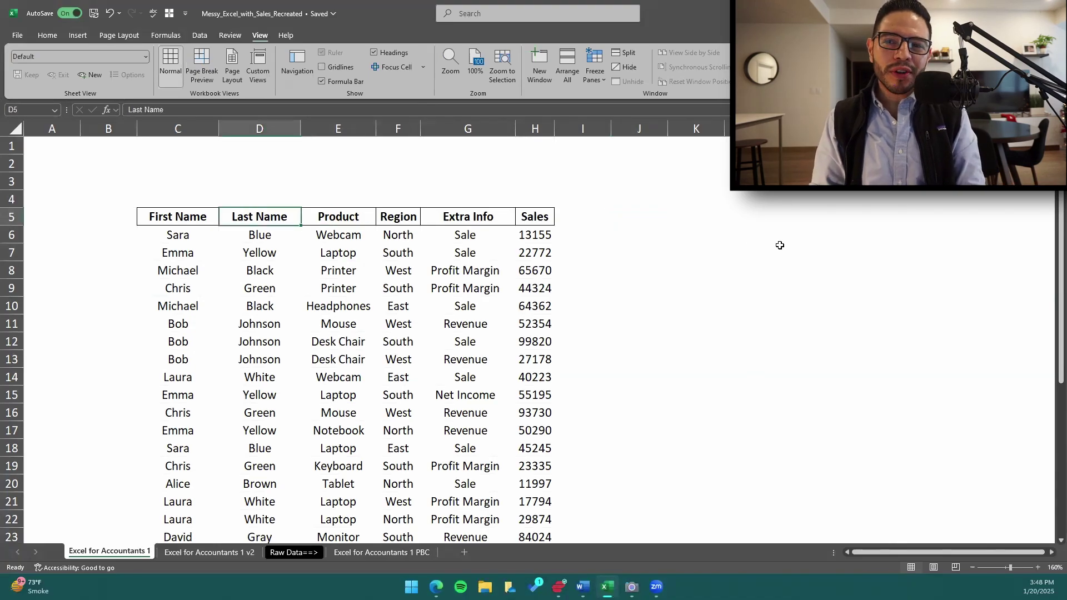
key("Up")
key("shift+space")
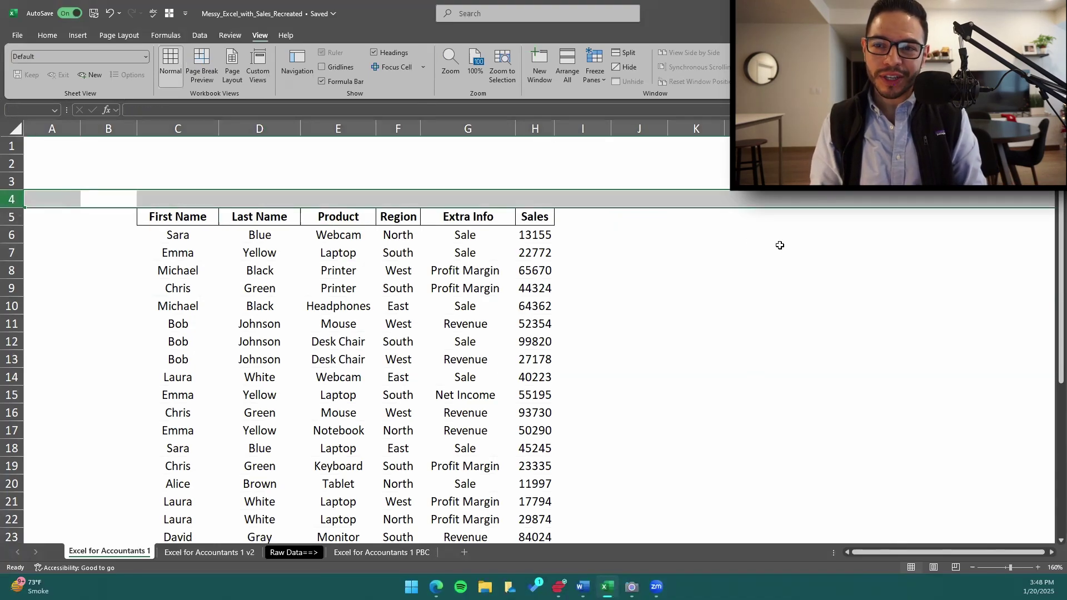
key("ctrl+shift+plus")
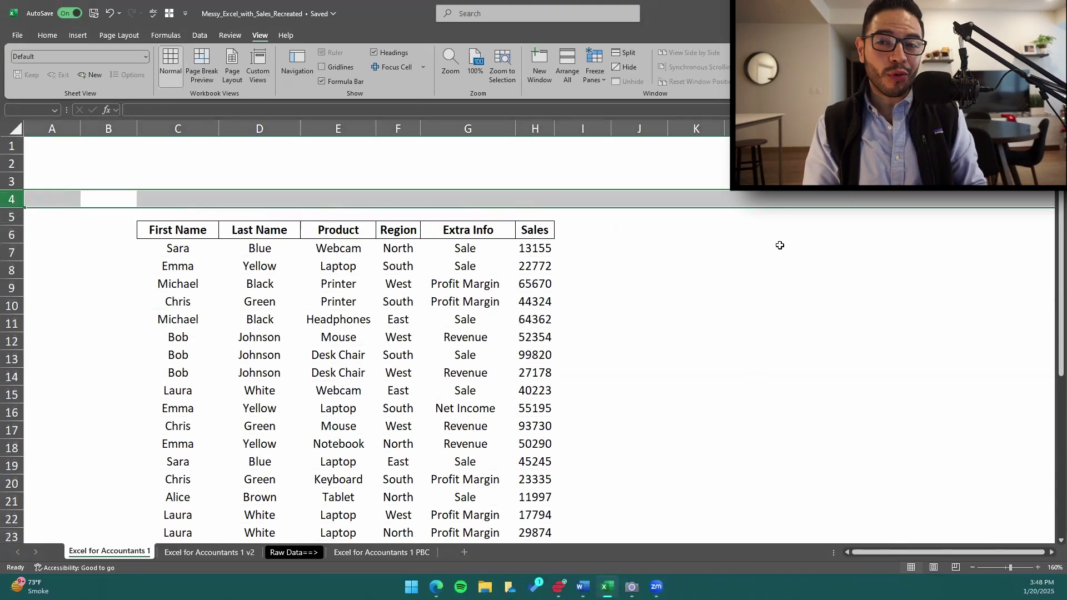
key("ctrl+shift+plus")
Enter the company title CPA Swag, LLC in cell A1.
key("Up")
key("Up")
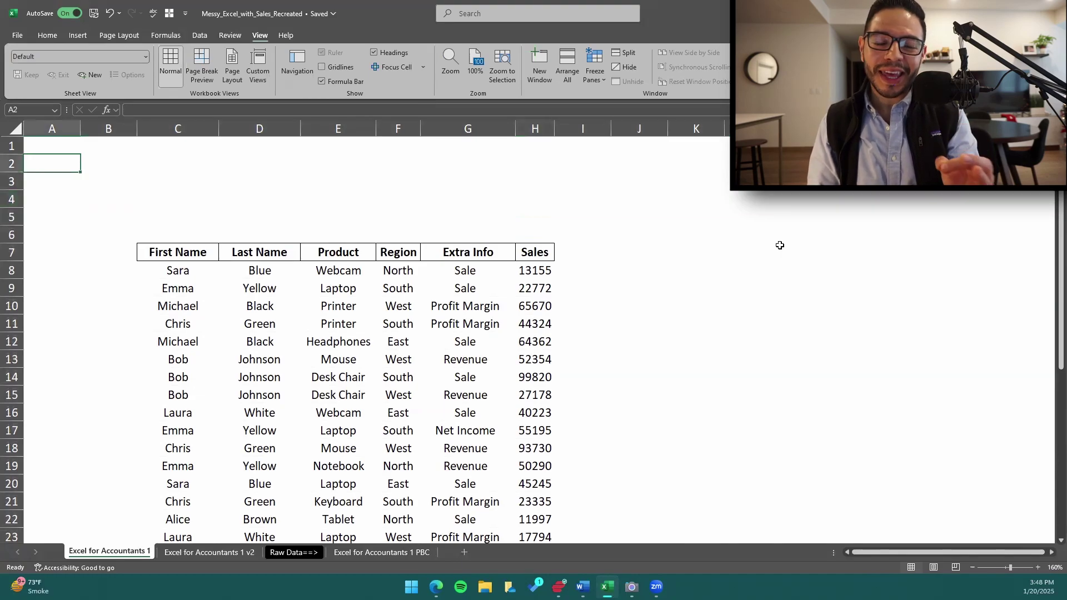
key("Up")
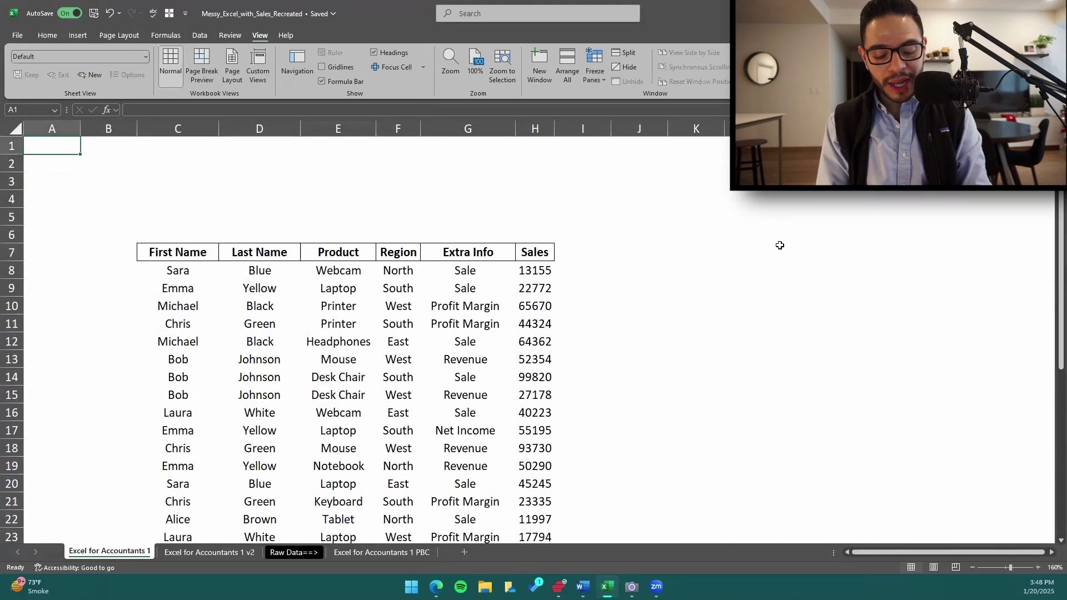
type("CPA SWAG")
key("BackSpace")
key("BackSpace")
key("BackSpace")
type("wag, LLC")
key("Return")
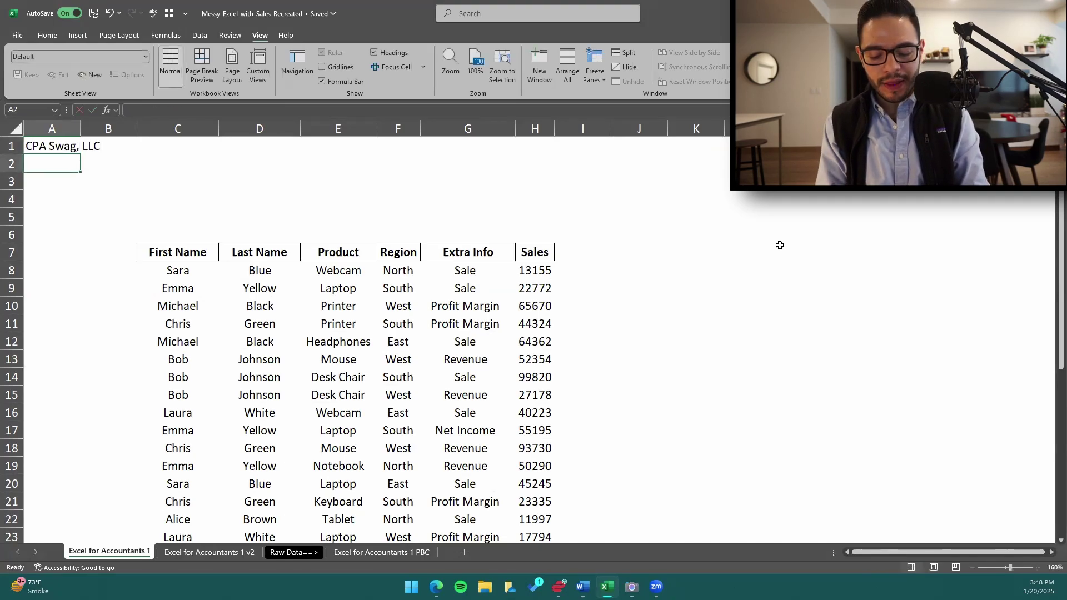
Enter the report title Sales by Sales person in cell A2.
type("Sales by")
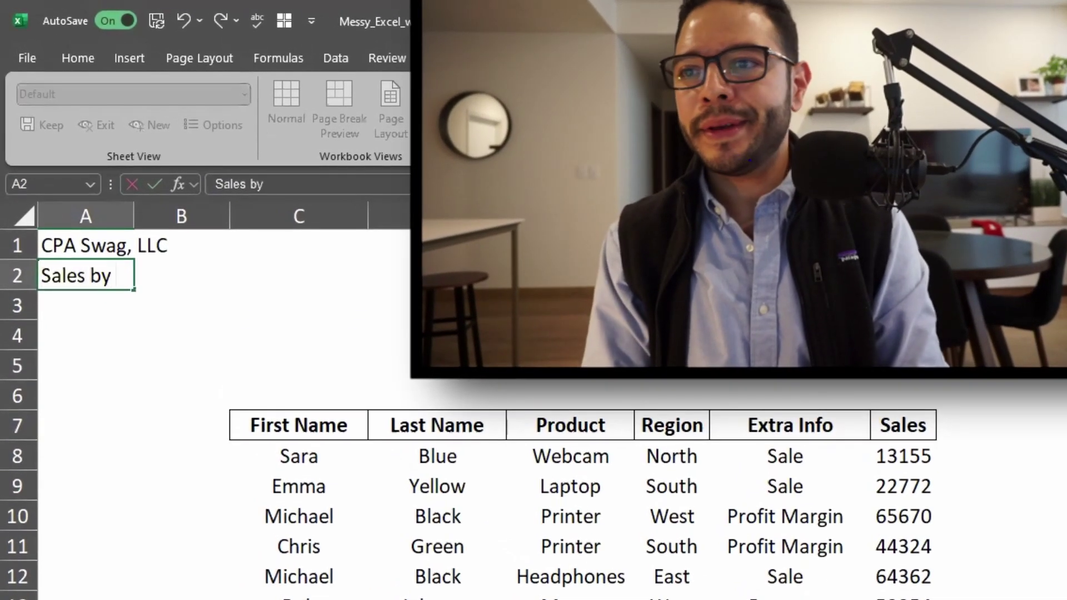
type(" sales")
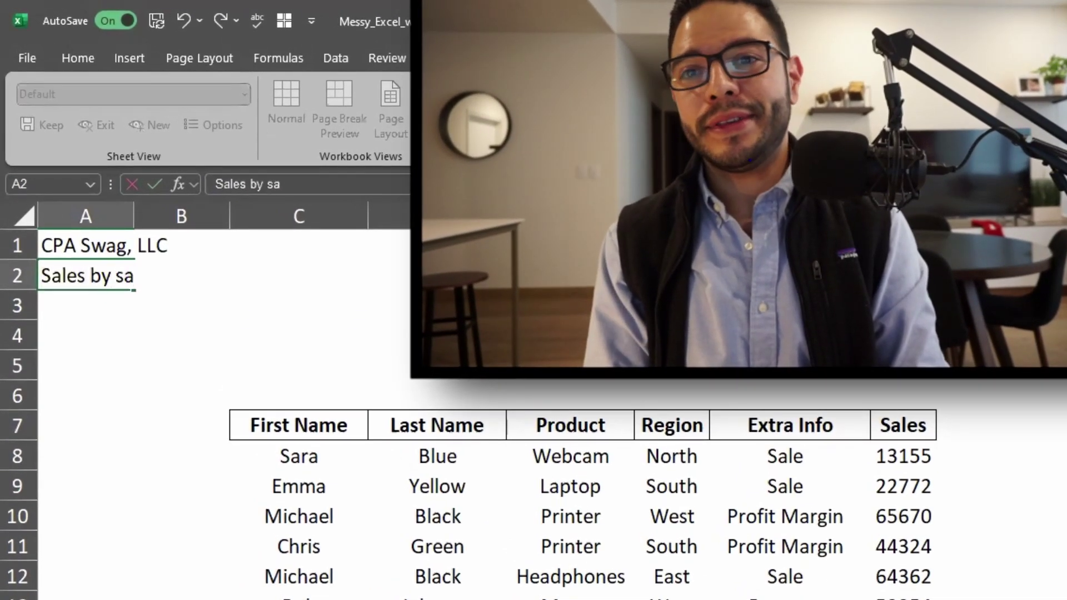
key("BackSpace")
key("BackSpace")
key("BackSpace")
key("BackSpace")
key("BackSpace")
key("BackSpace")
type("Sales person")
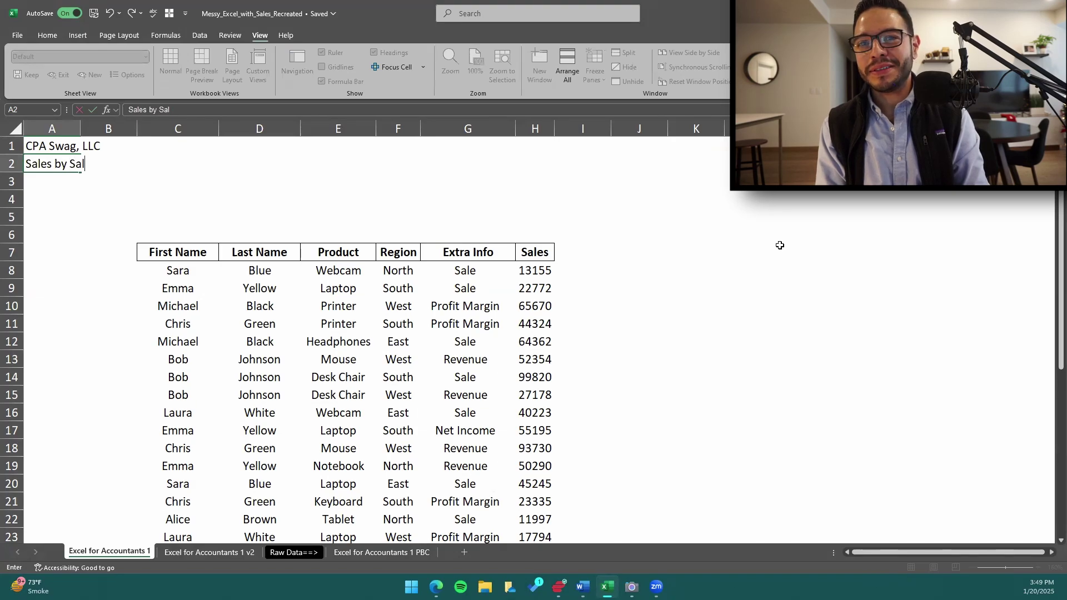
key("Return")
Enter the report date 12/31/2024 as text in cell A3.
key("Up")
key("Down")
type("'12")
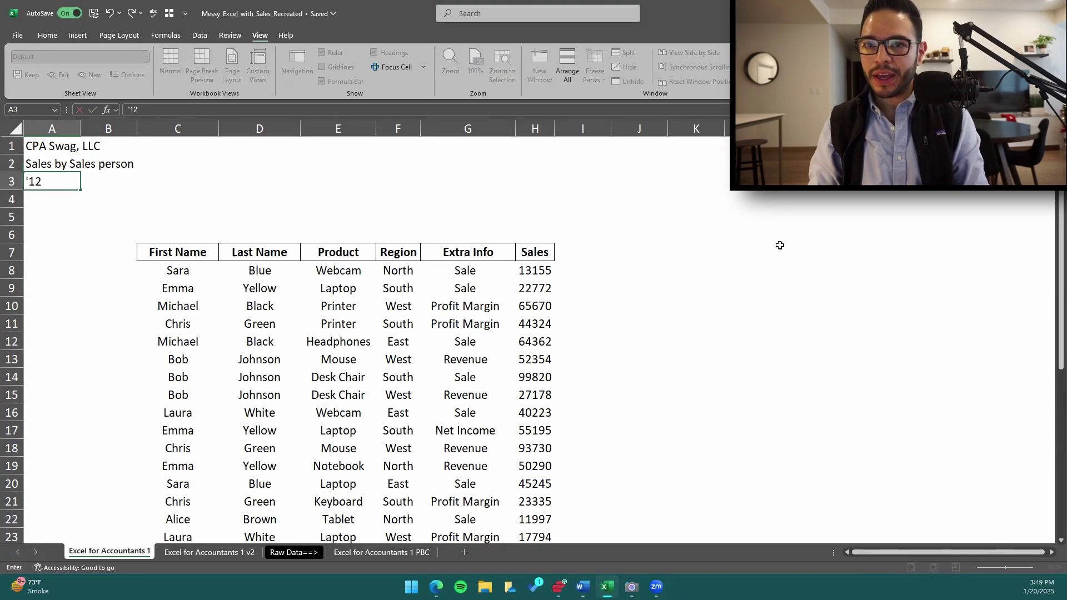
type("/31/2024")
key("Return")
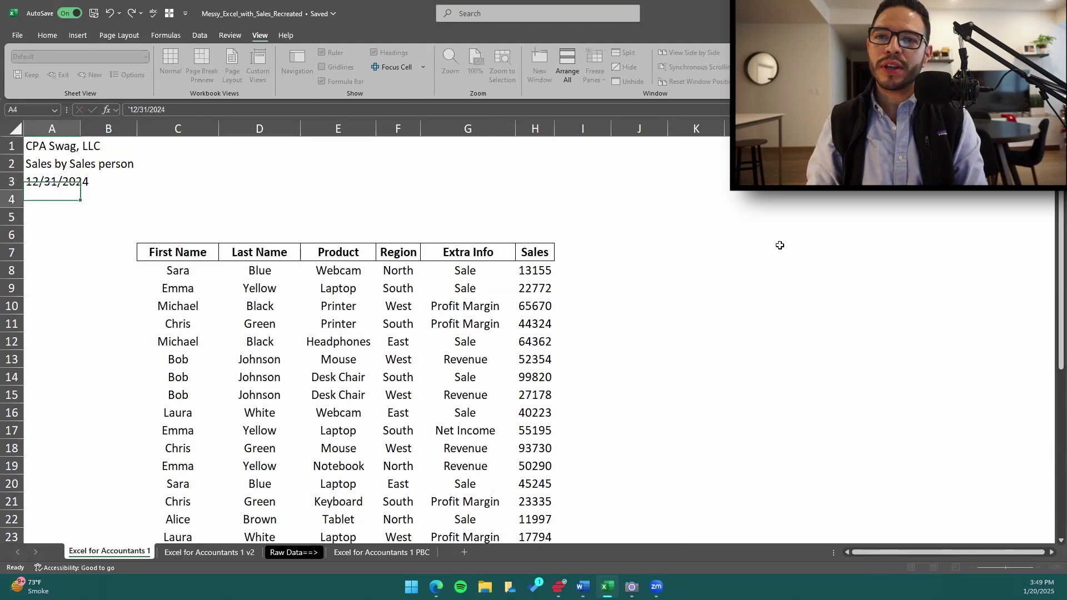
Run a spelling check from cell A2 and continue it from the beginning of the sheet.
key("Up")
key("Up")
key("F7")
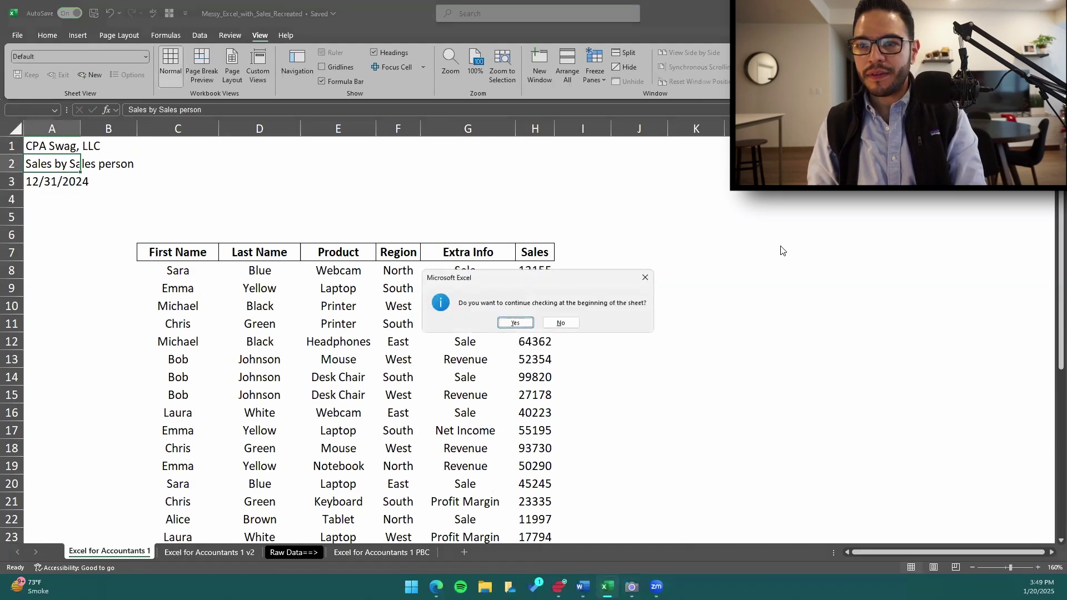
left_click(516, 323)
key("Return")
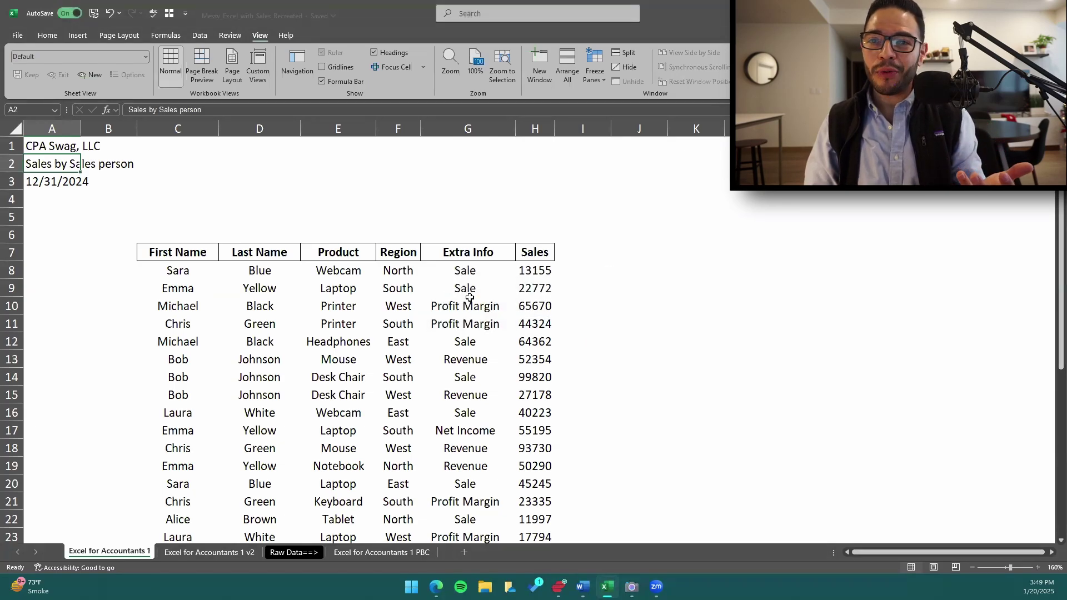
Make the three report heading lines in cells A1:A3 bold.
key("shift+Down")
key("shift+Down")
key("shift+Up")
key("shift+Up")
key("shift+Down")
key("shift+Down")
key("shift+Up")
key("shift+Up")
key("shift+Down")
key("shift+Down")
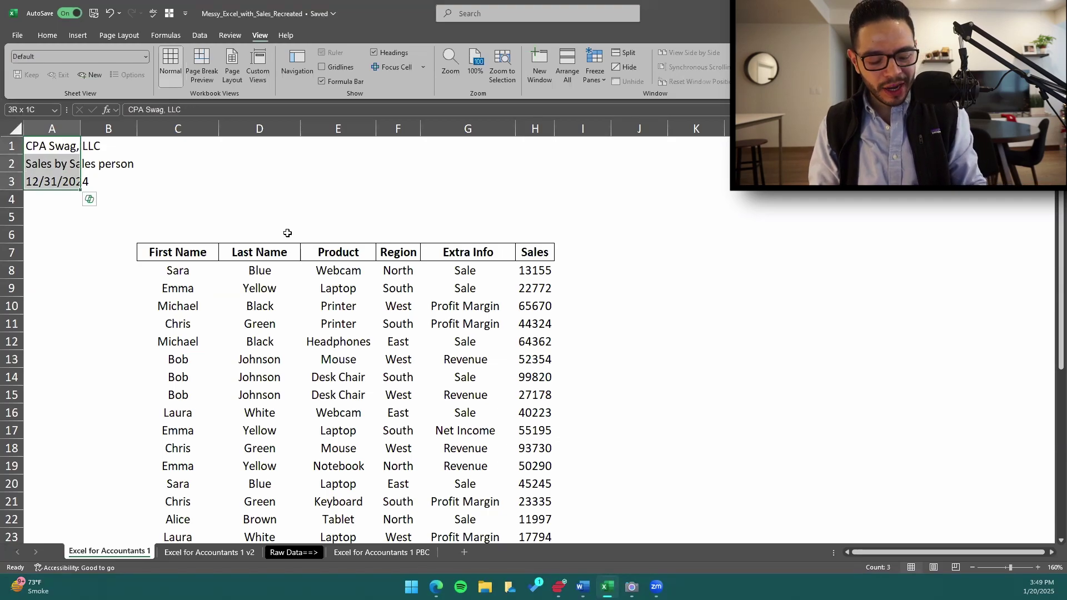
key("ctrl+b")
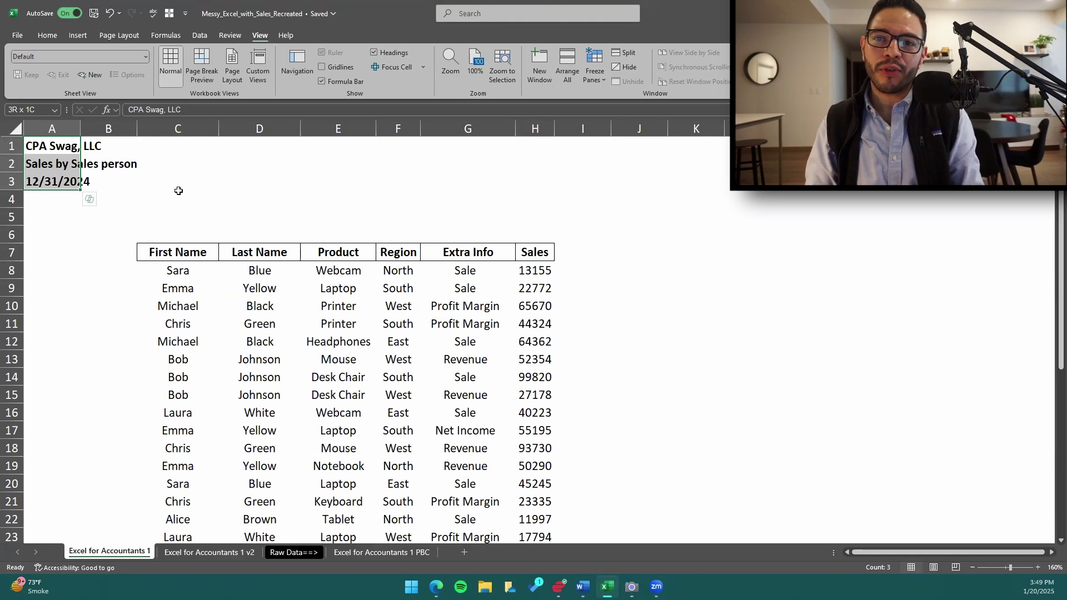
Toggle the bold formatting of heading cells A1:A3 off and on repeatedly, ending with bold on.
key("shift+Up")
key("shift+Up")
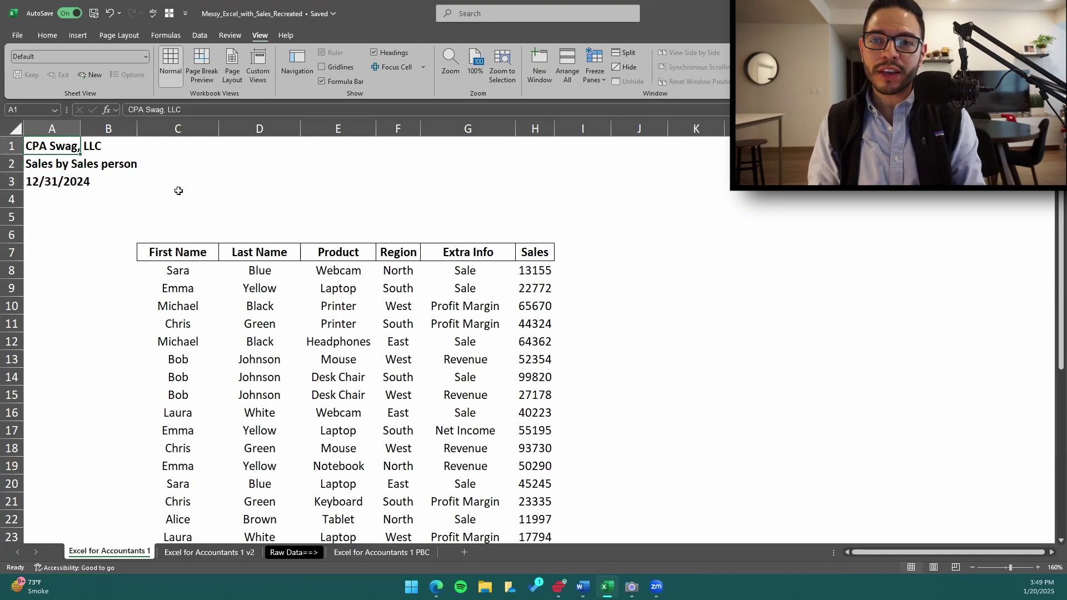
key("shift+Down")
key("shift+Down")
key("ctrl+b")
key("ctrl+b")
key("ctrl+b")
key("ctrl+b")
key("ctrl+b")
key("ctrl+b")
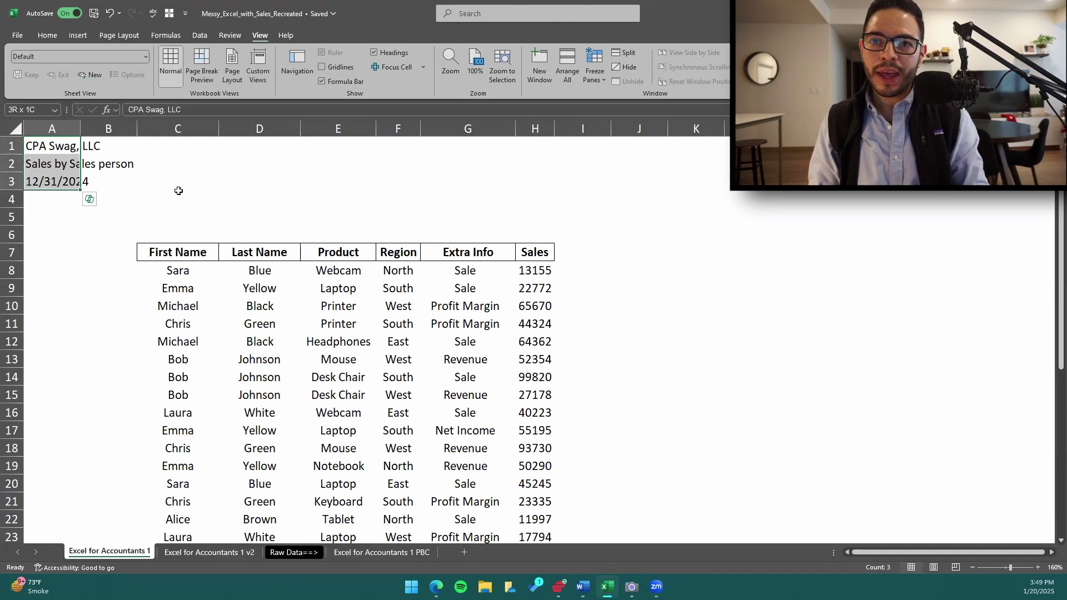
key("ctrl+b")
key("ctrl+b")
key("ctrl+b")
key("ctrl+b")
key("ctrl+b")
key("ctrl+b")
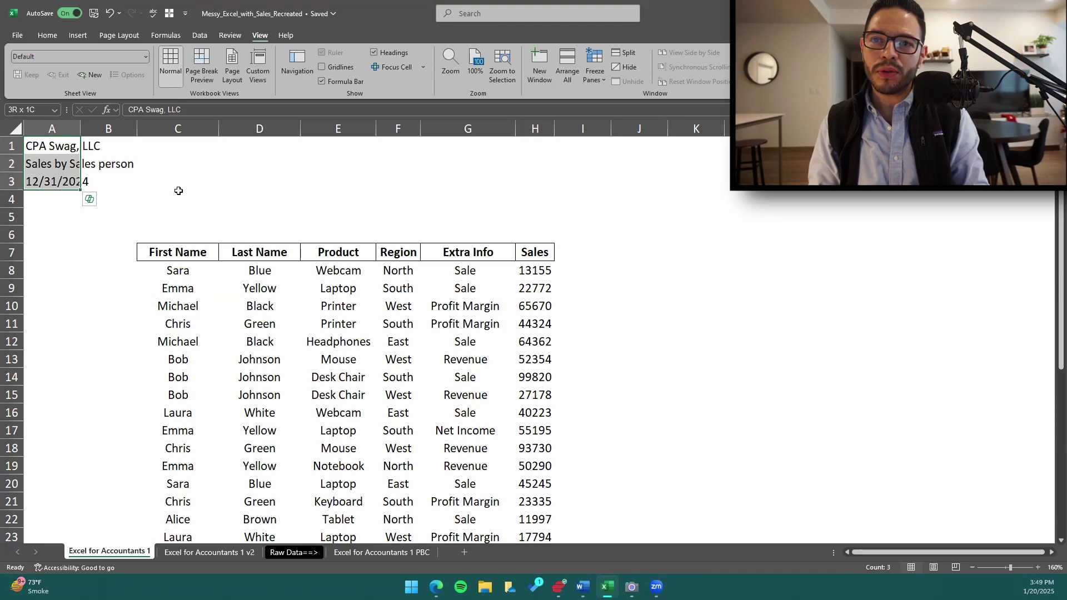
key("ctrl+b")
key("ctrl+b")
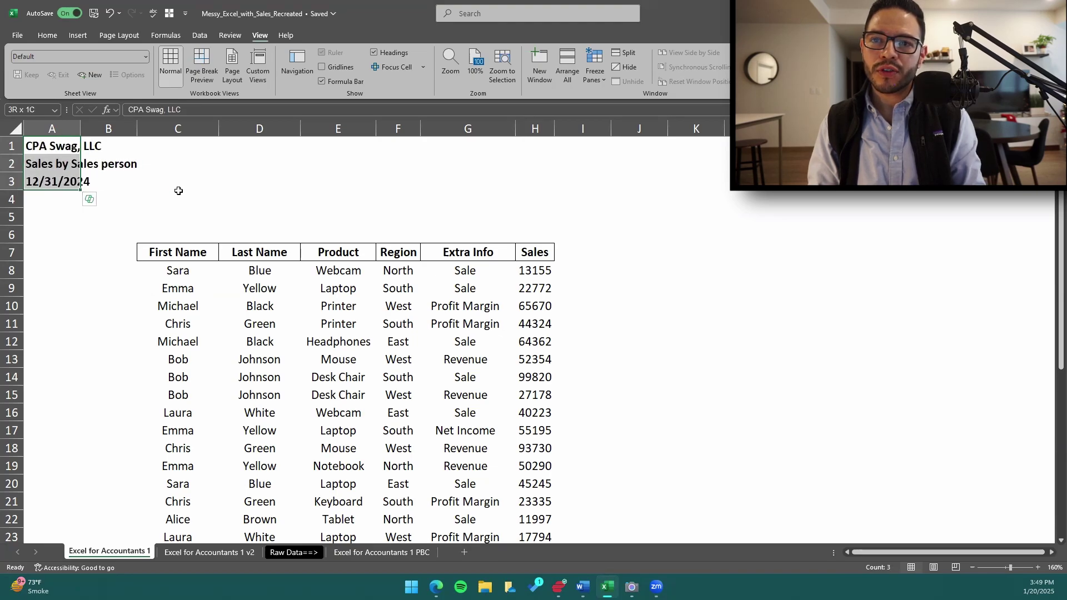
Delete two blank rows at row 4, between the report heading and the table header.
key("Down")
key("Down")
key("Down")
key("shift+space")
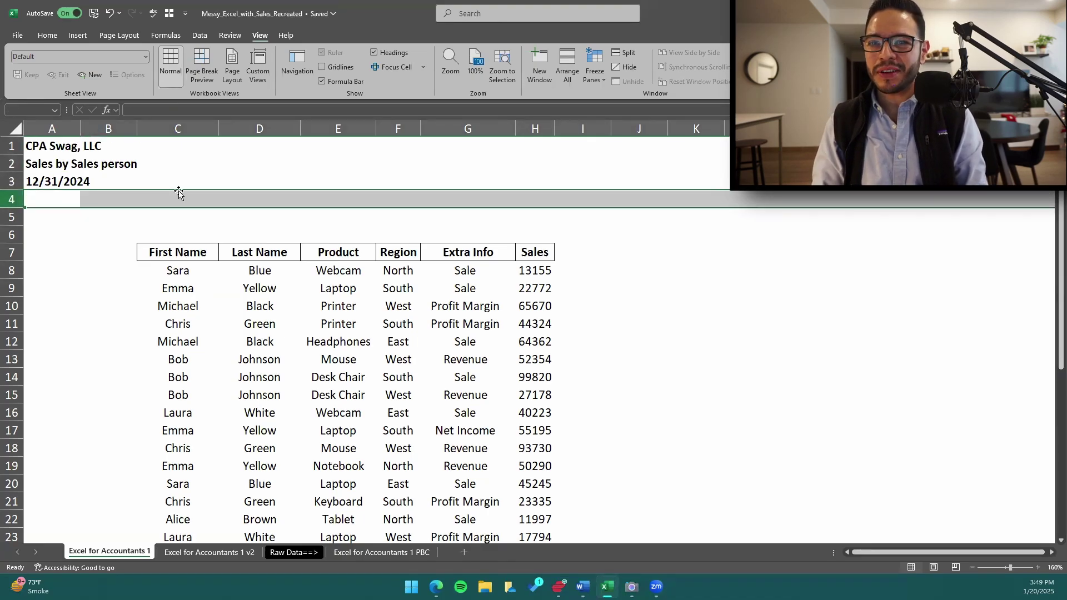
key("ctrl+minus")
key("ctrl+minus")
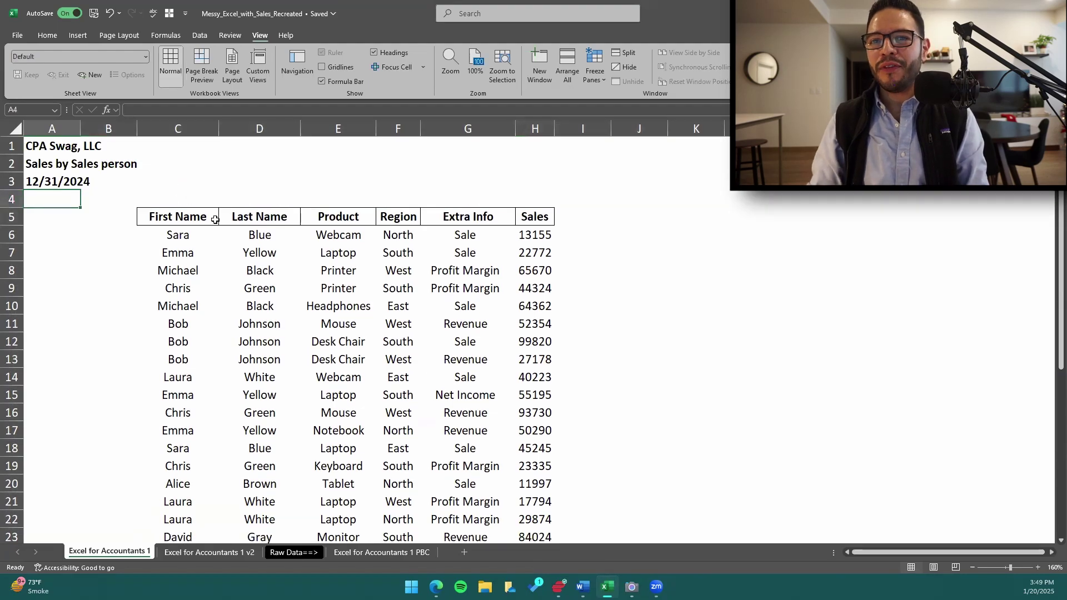
scroll(442, 328, "down", 3)
scroll(431, 350, "up", 3)
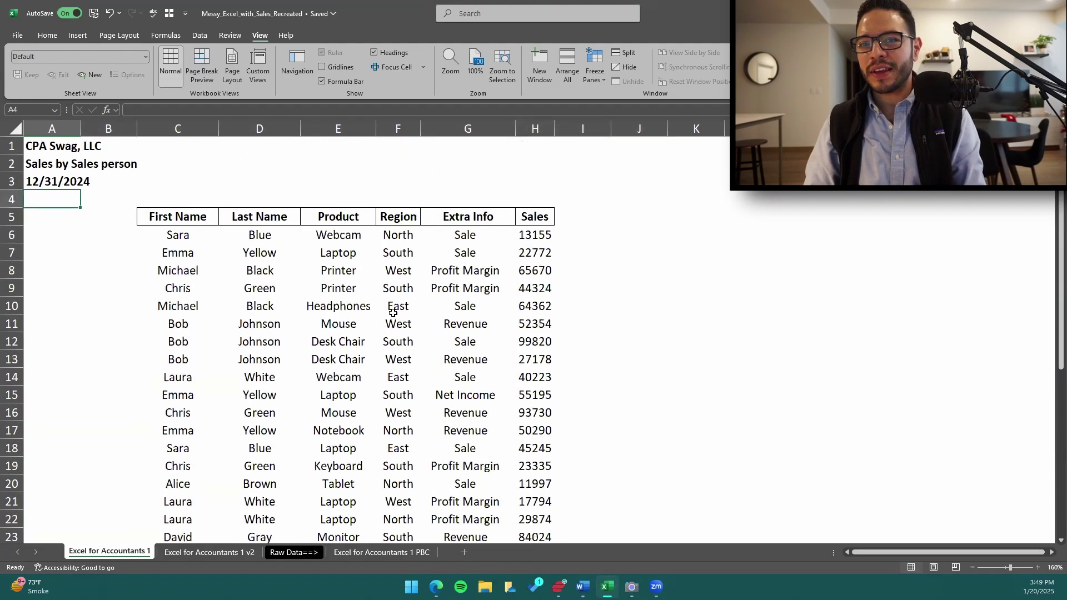